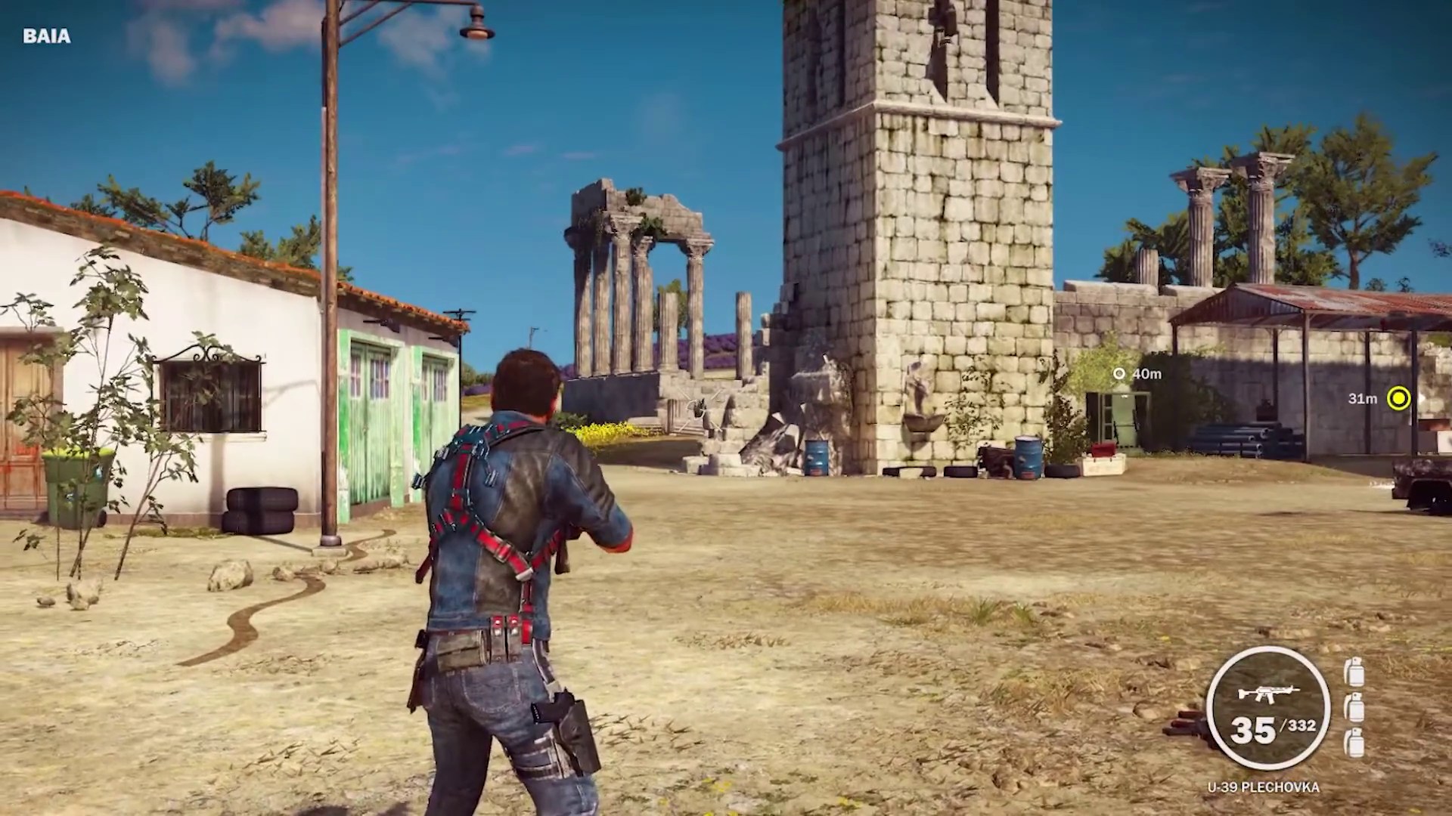
Run the character around Baia past the stone tower, temple ruins, burnt pickup and white garage.
{"action": "key", "text": "w"}
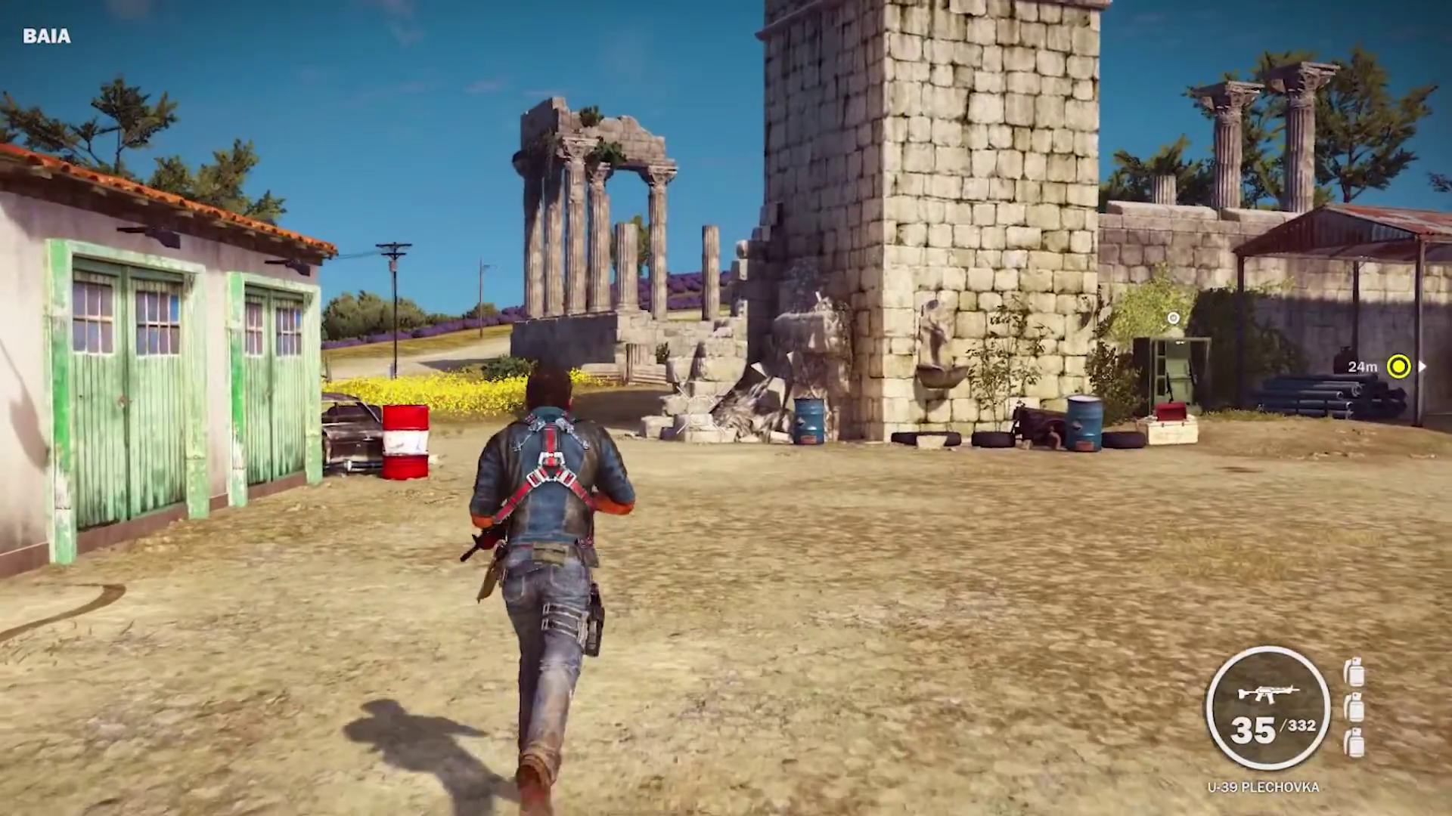
{"action": "key", "text": "w"}
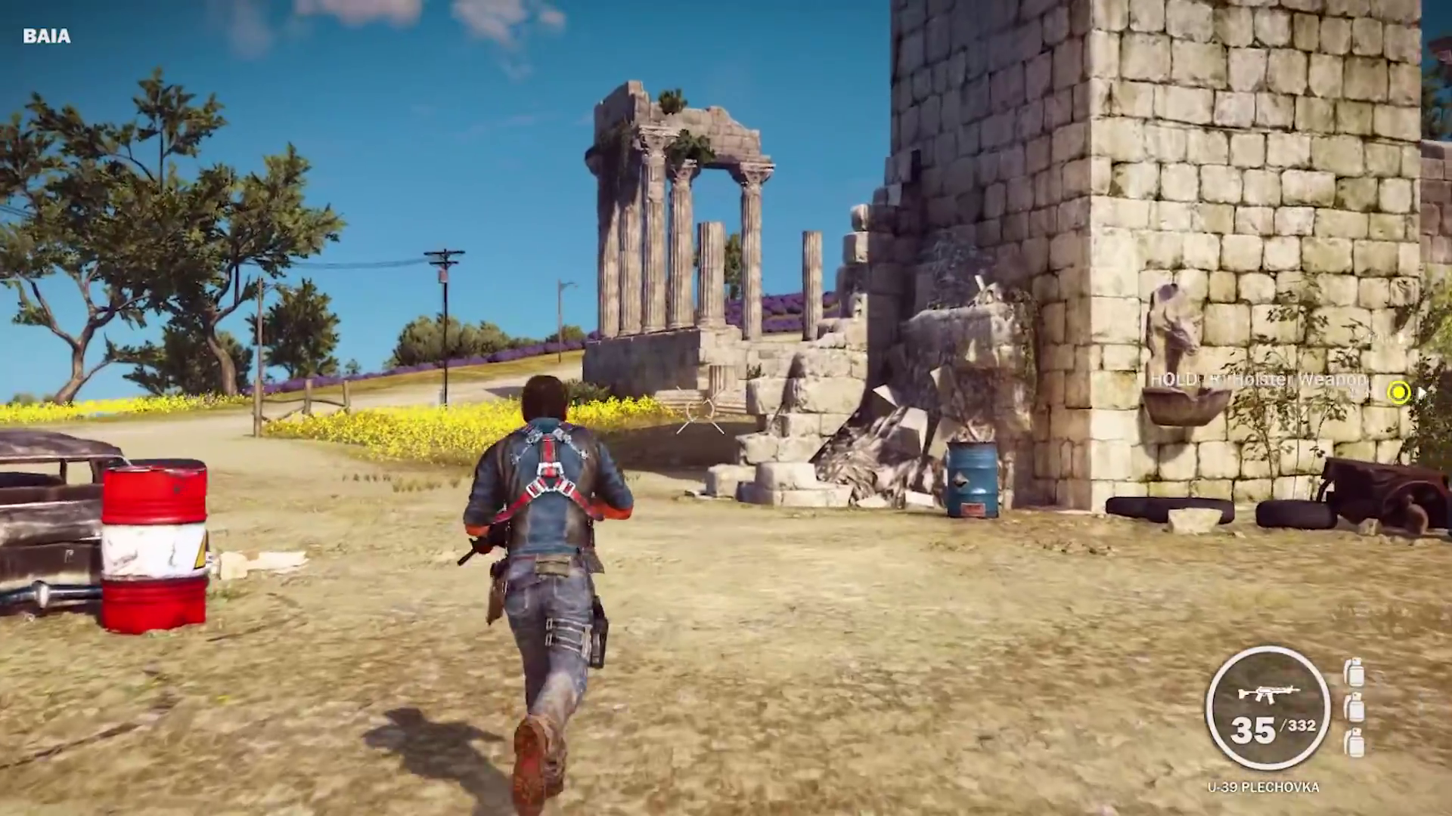
{"action": "key", "text": "w"}
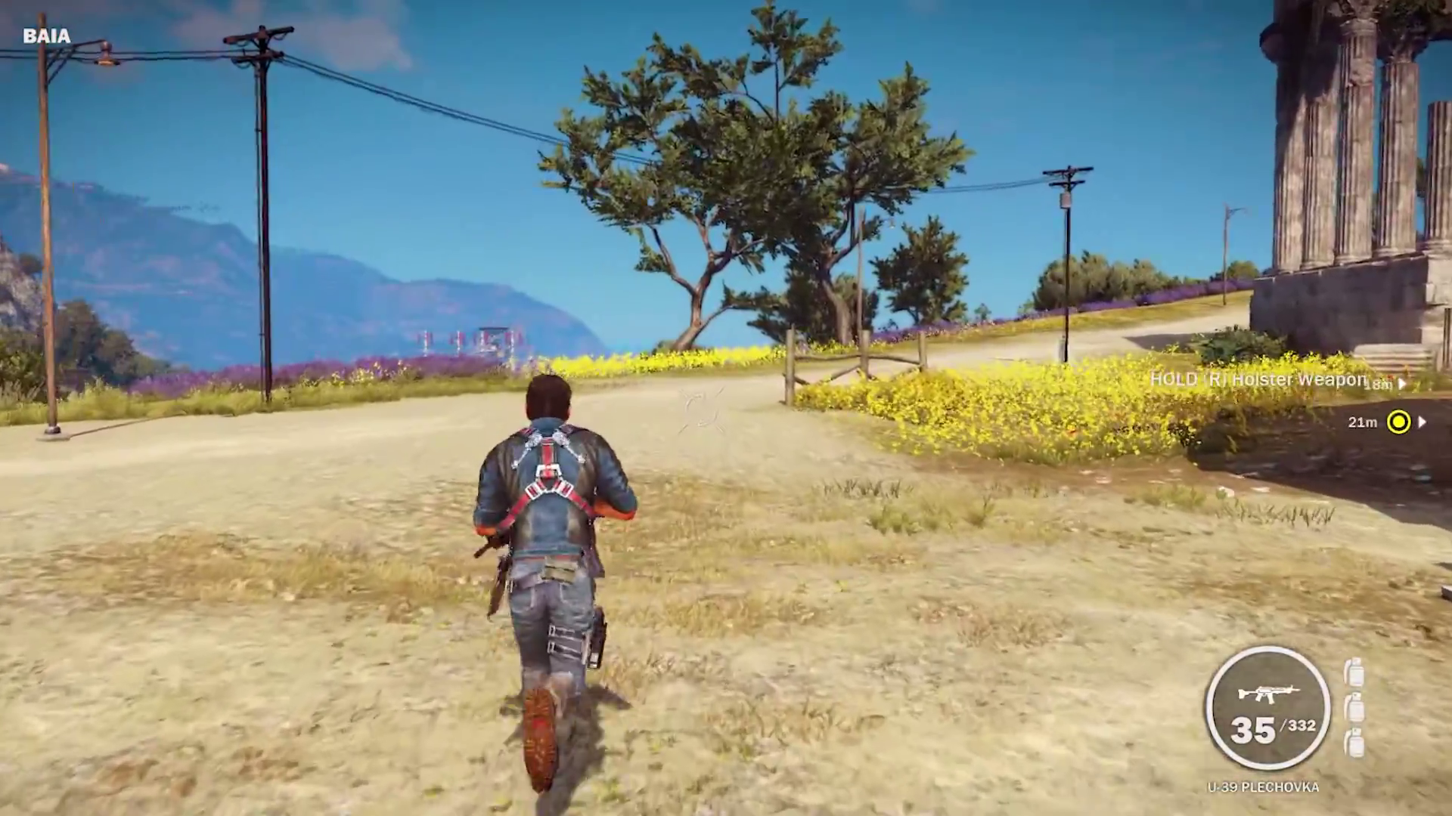
{"action": "key", "text": "w"}
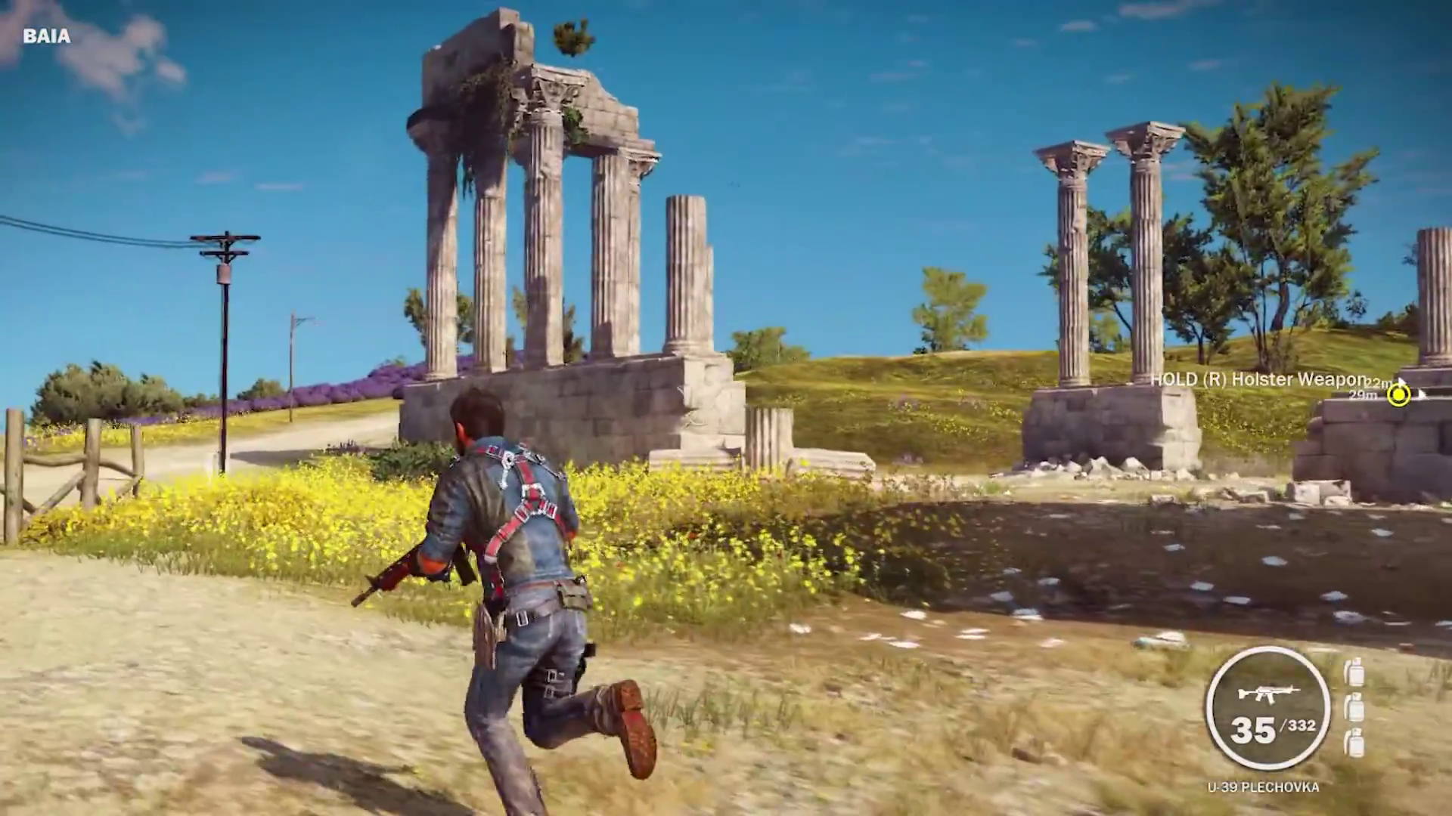
{"action": "key", "text": "w"}
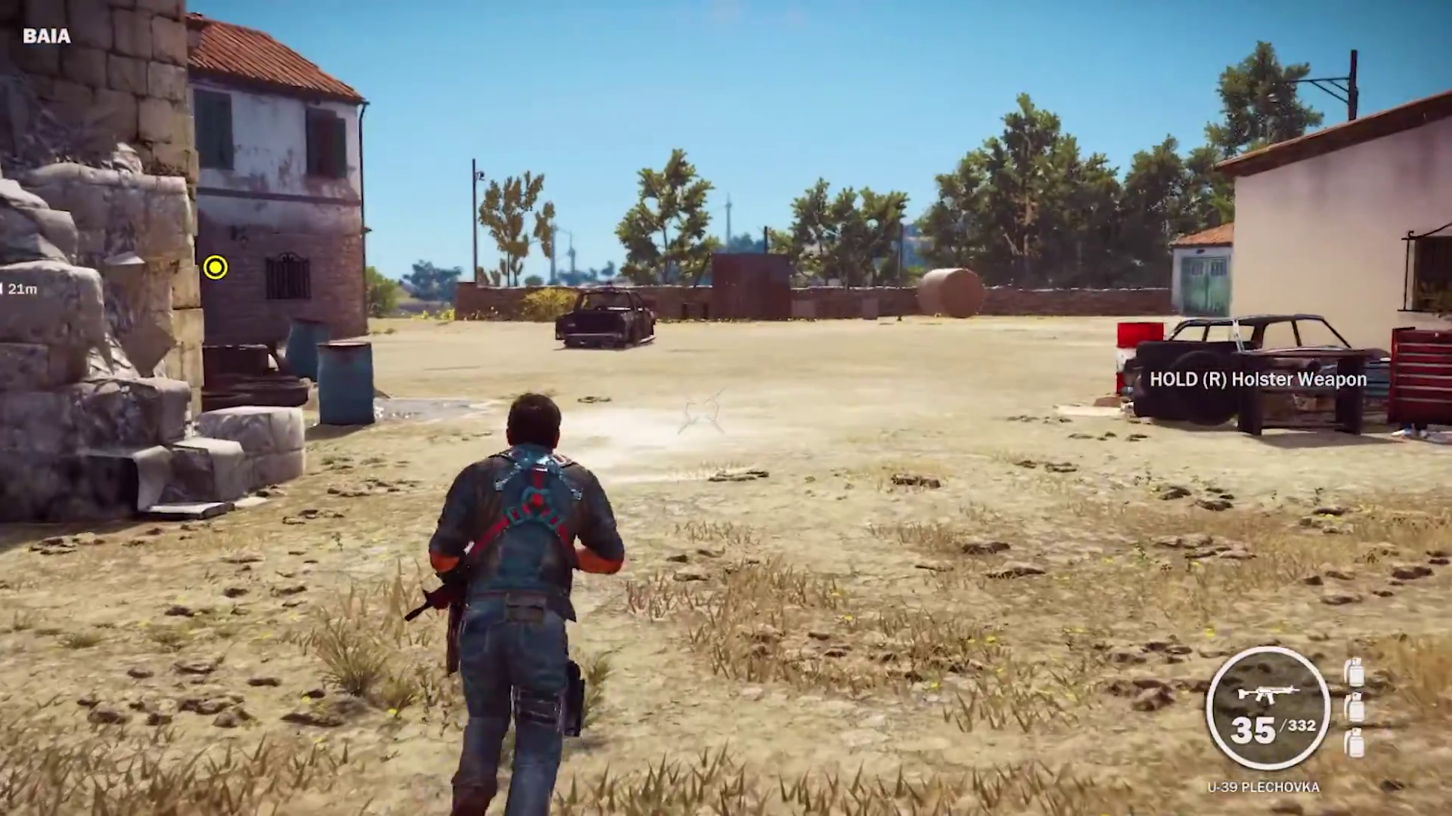
{"action": "key", "text": "w"}
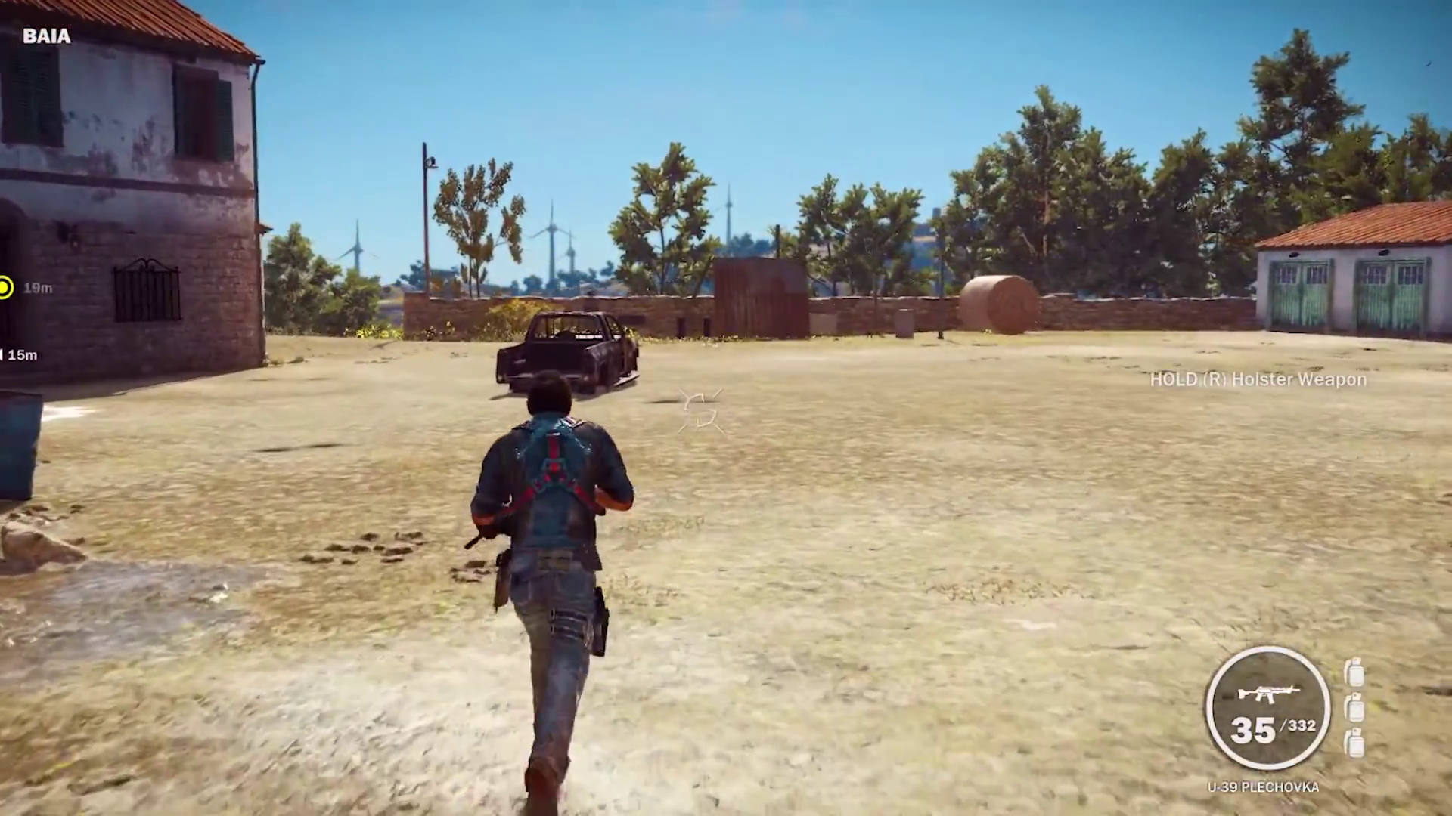
{"action": "key", "text": "w"}
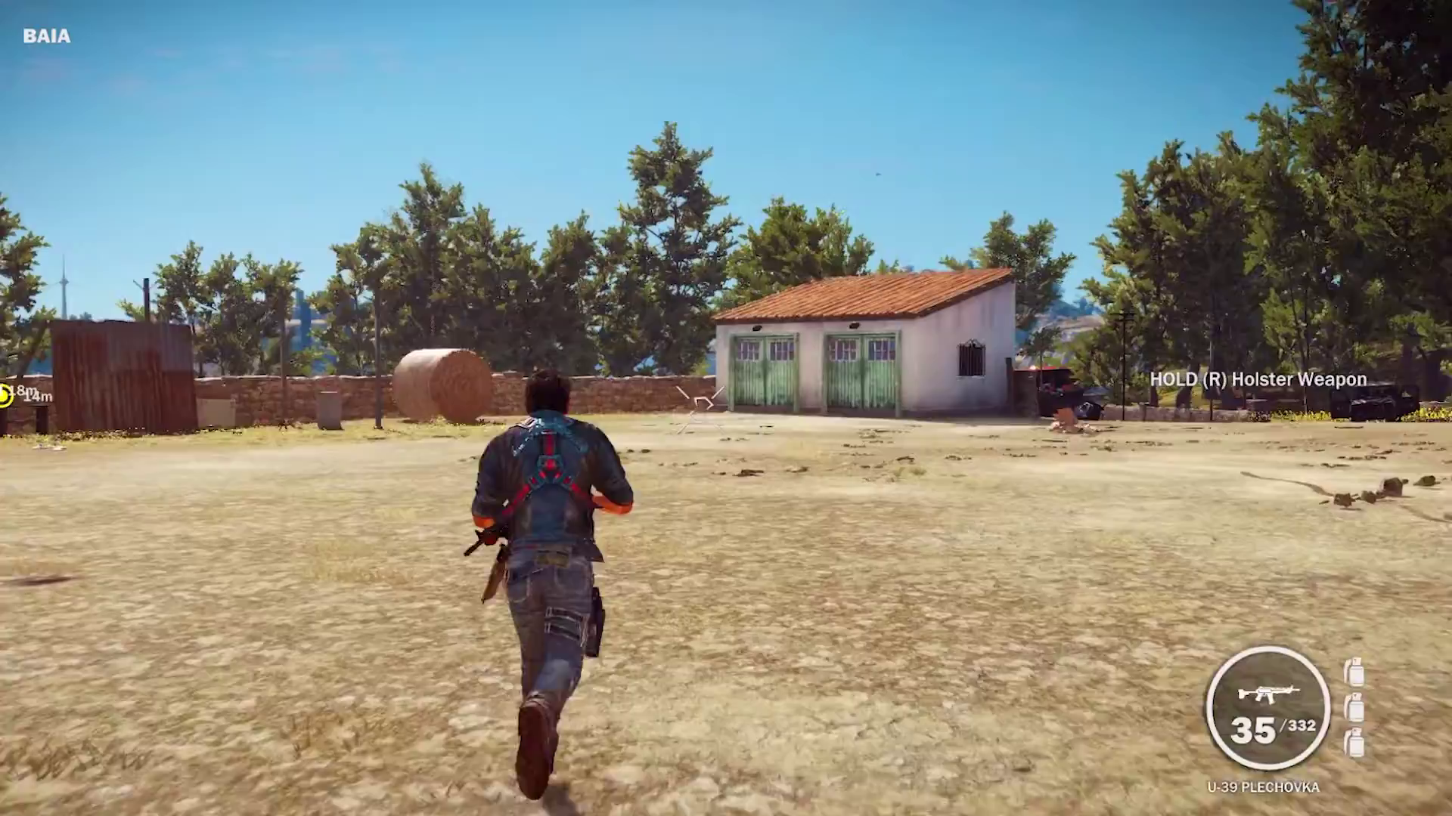
{"action": "key", "text": "w"}
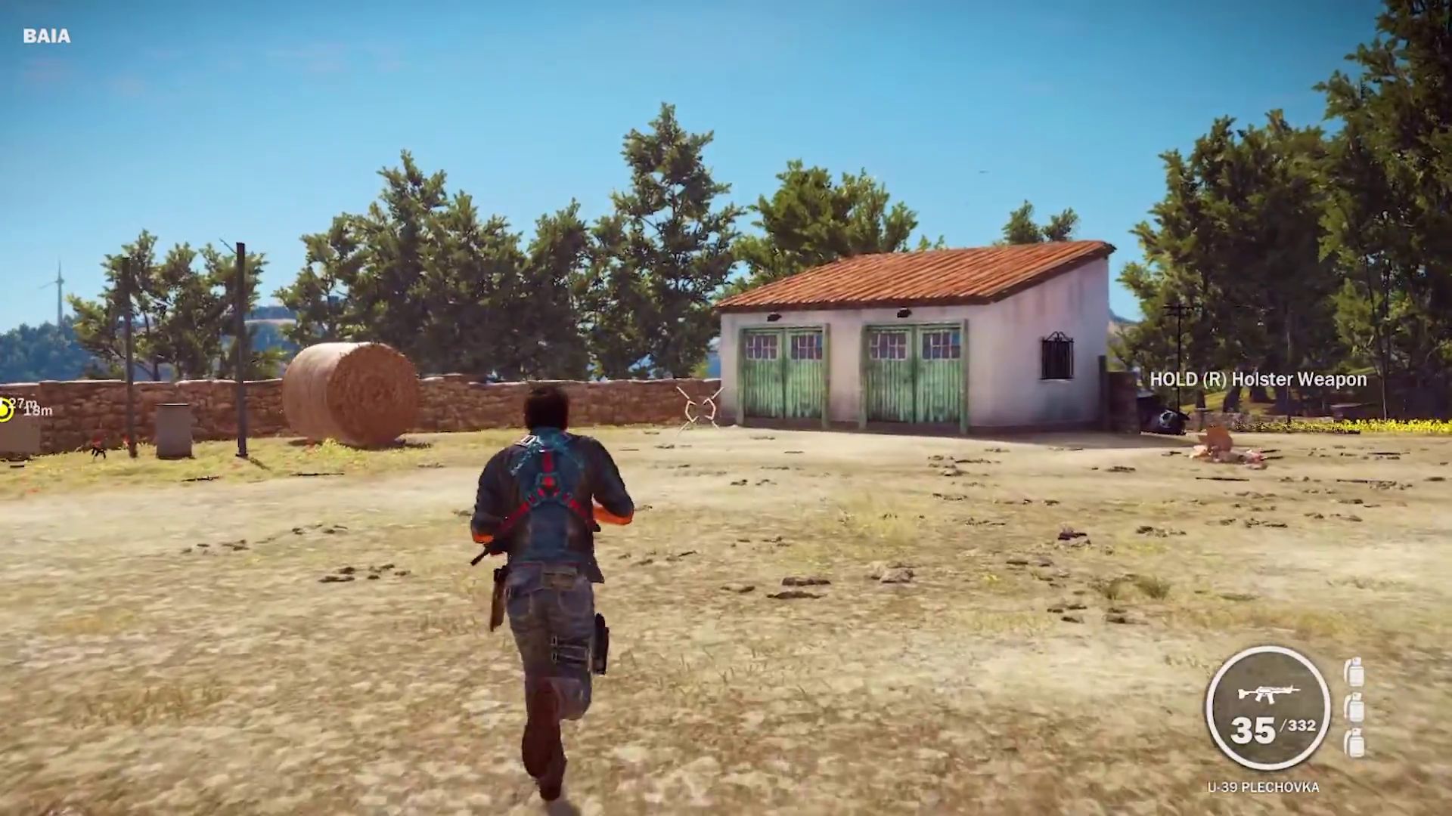
{"action": "key", "text": "w"}
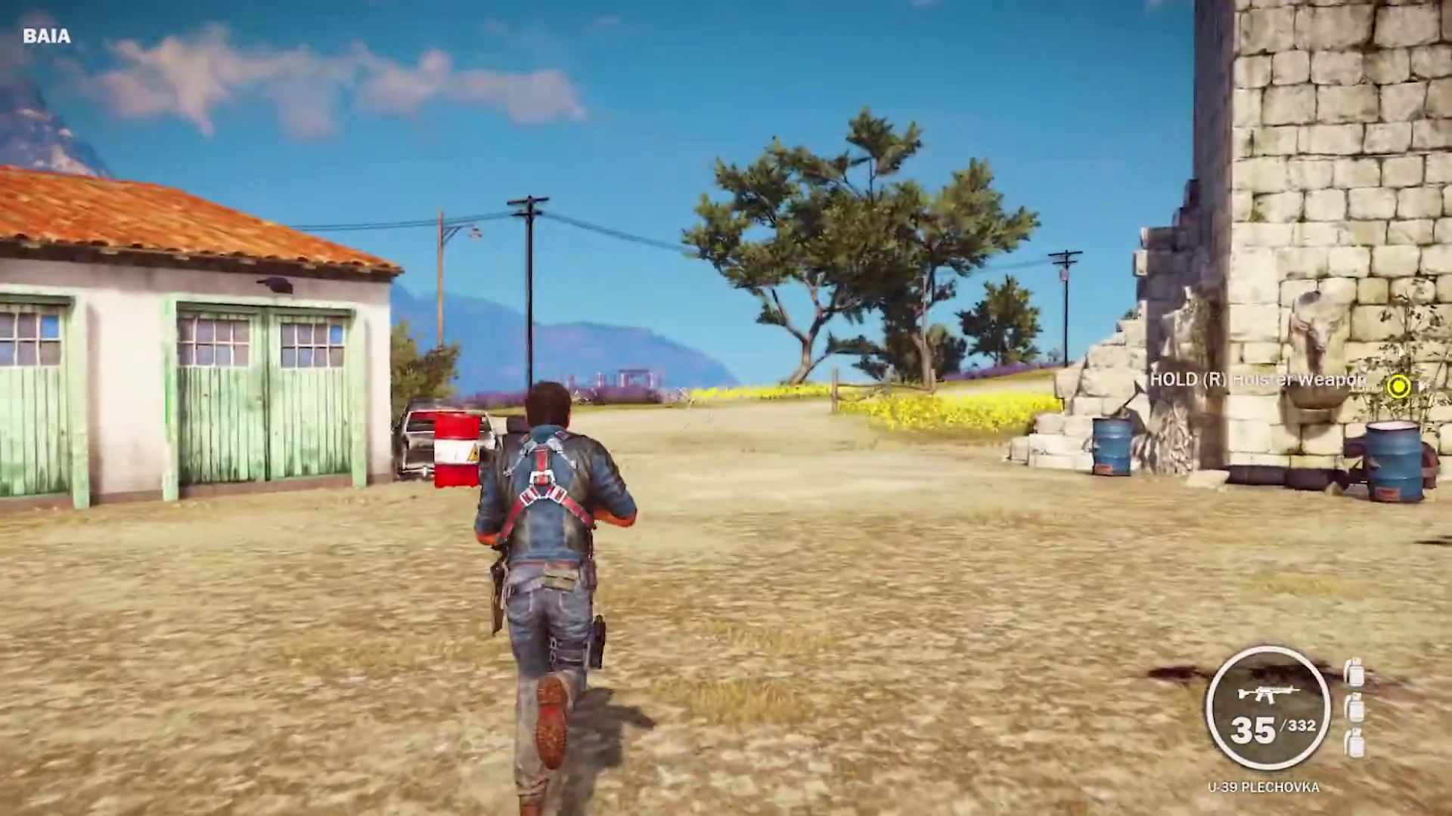
{"action": "key", "text": "w"}
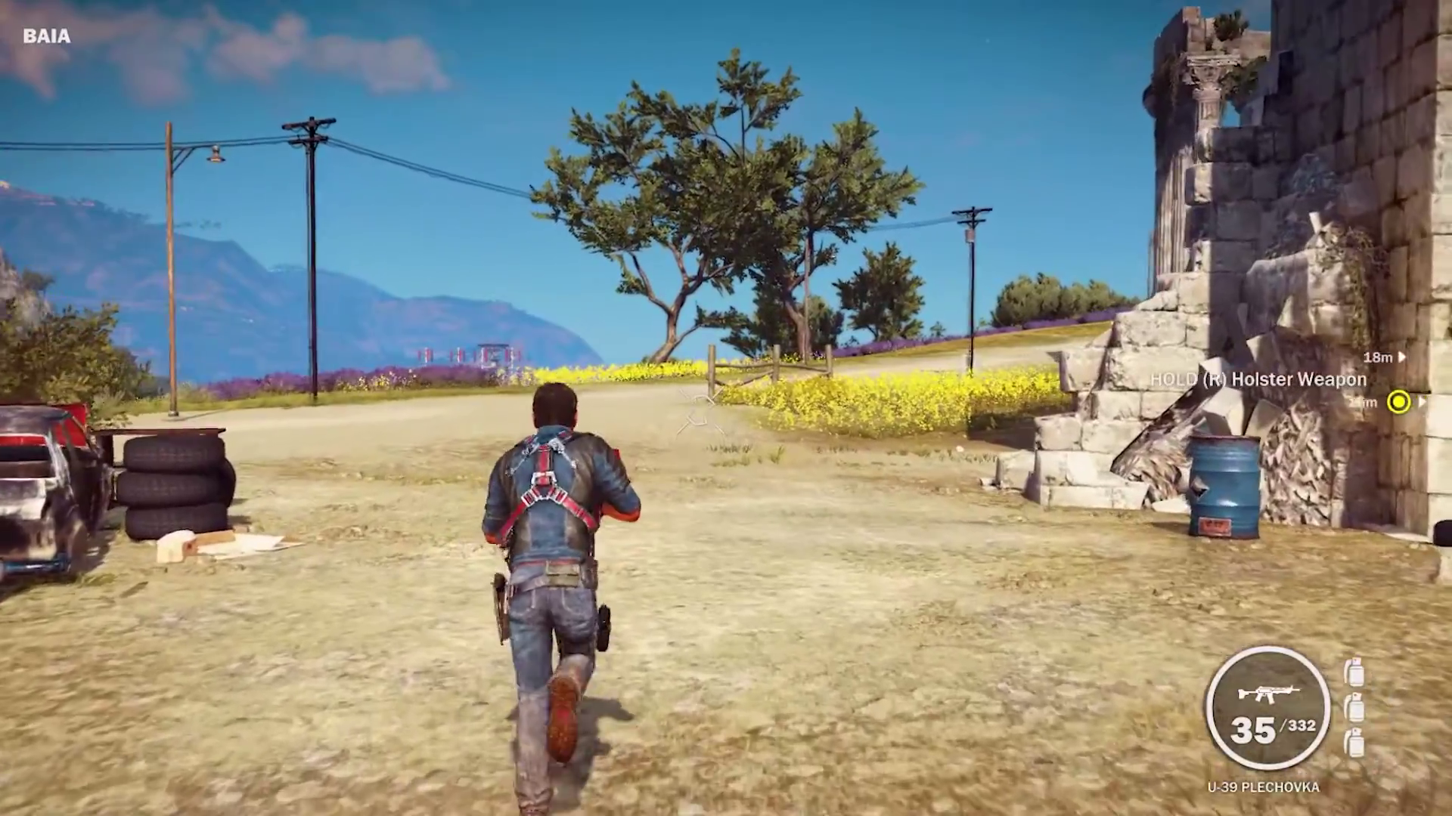
{"action": "key", "text": "w"}
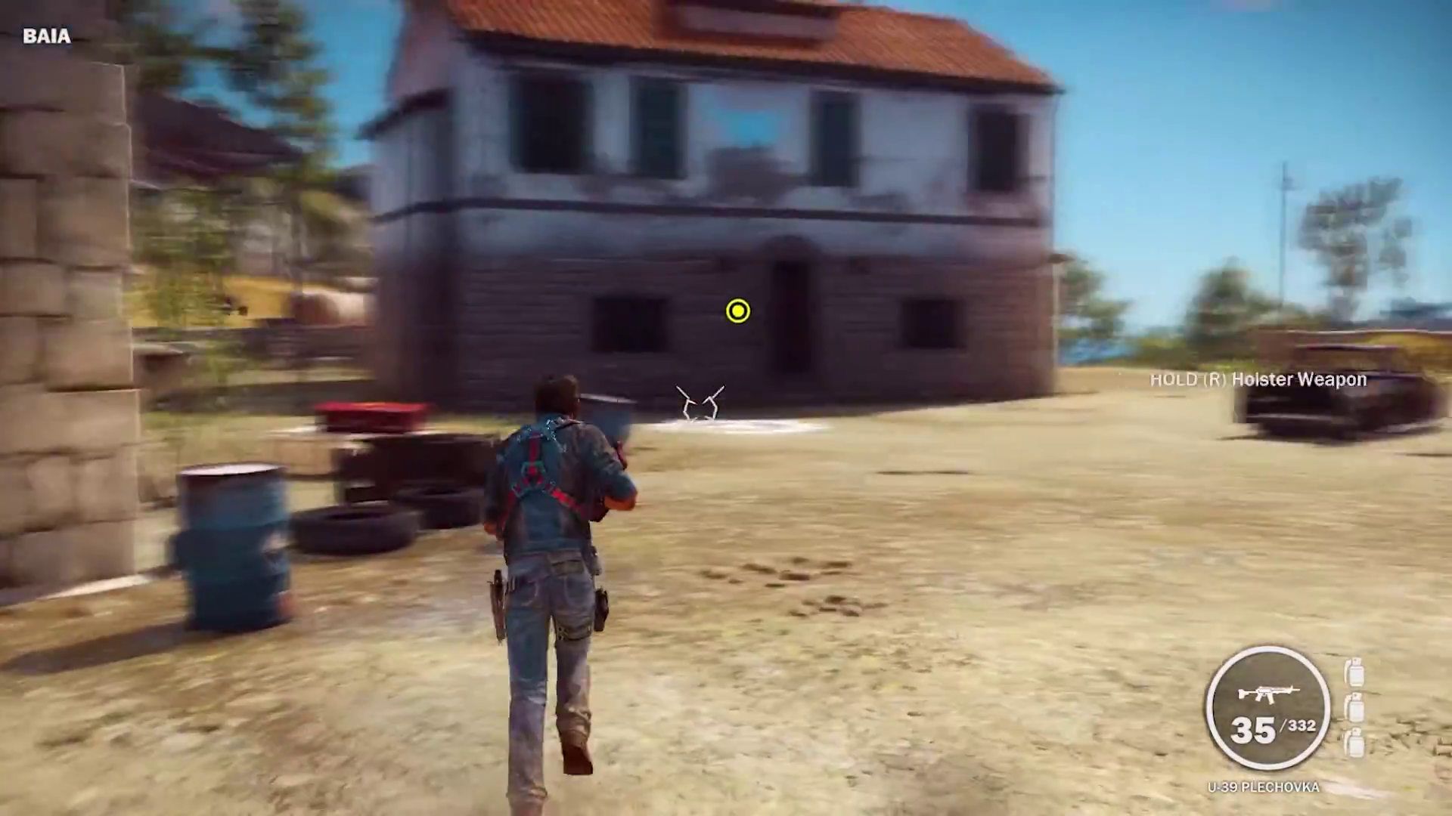
{"action": "key", "text": "w"}
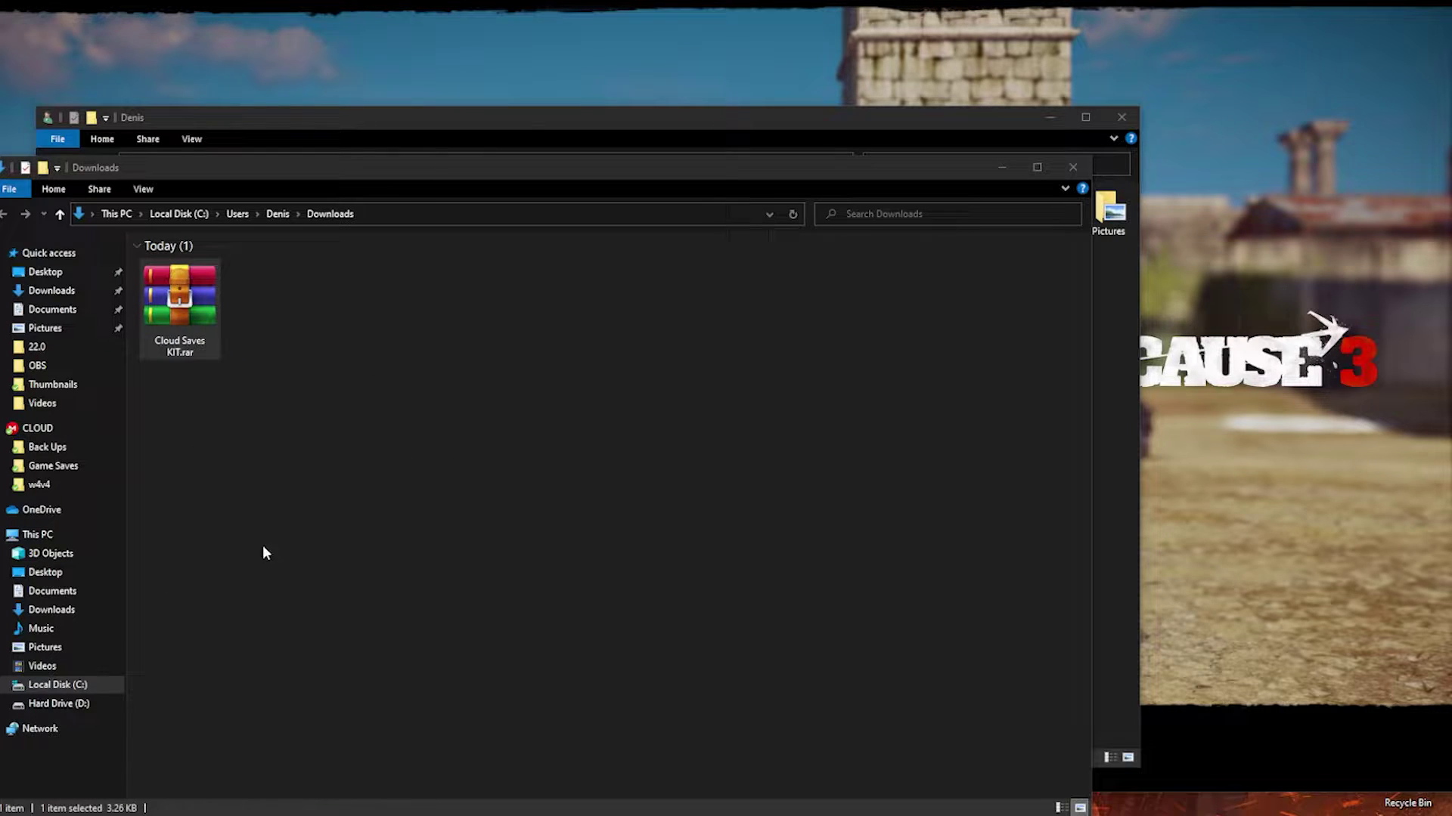
Extract Cloud Saves KIT.rar into Downloads and open the resulting Cloud Saves KIT folder.
{"action": "right_click", "coordinate": [175, 297]}
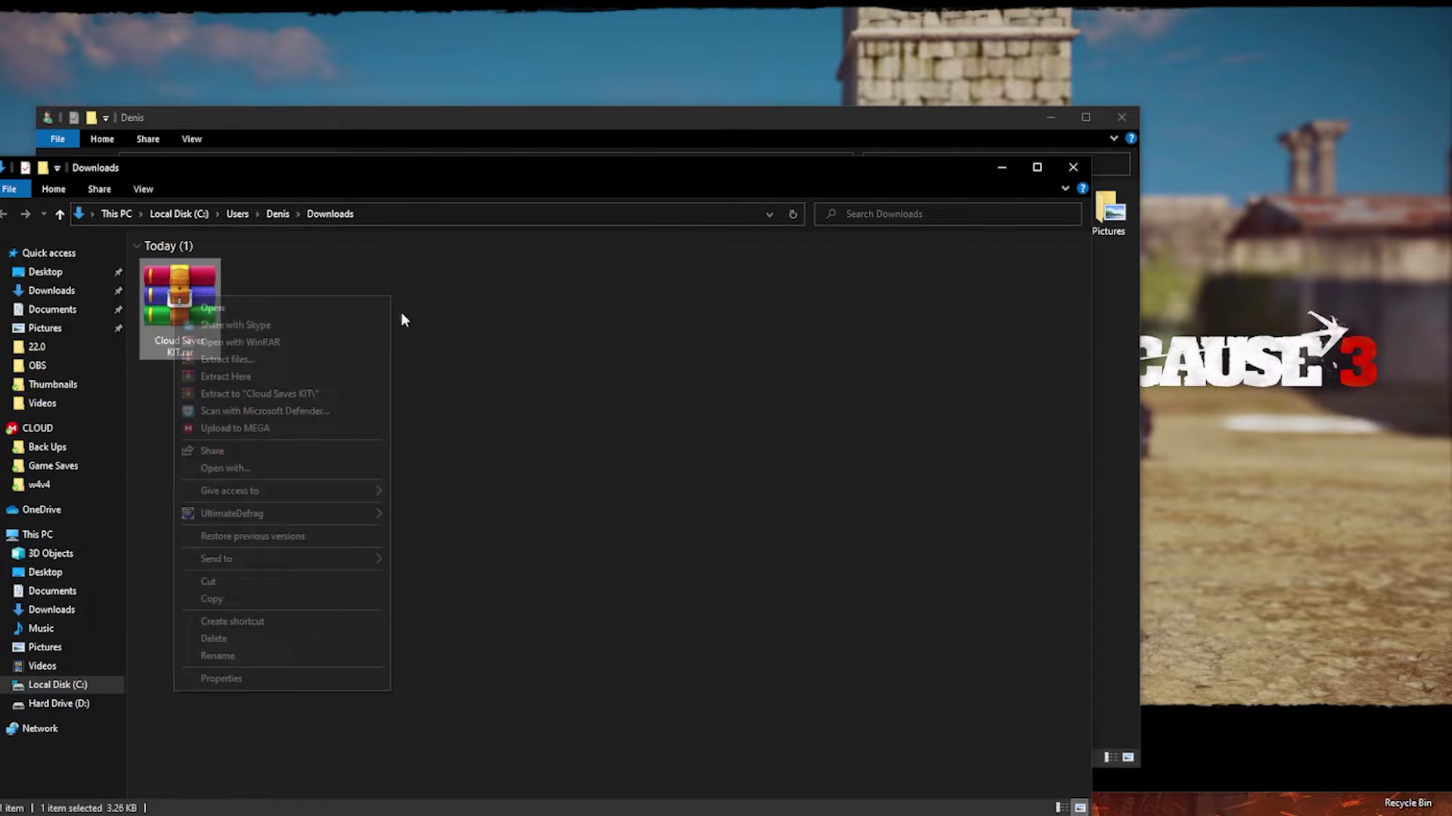
{"action": "left_click", "coordinate": [269, 381]}
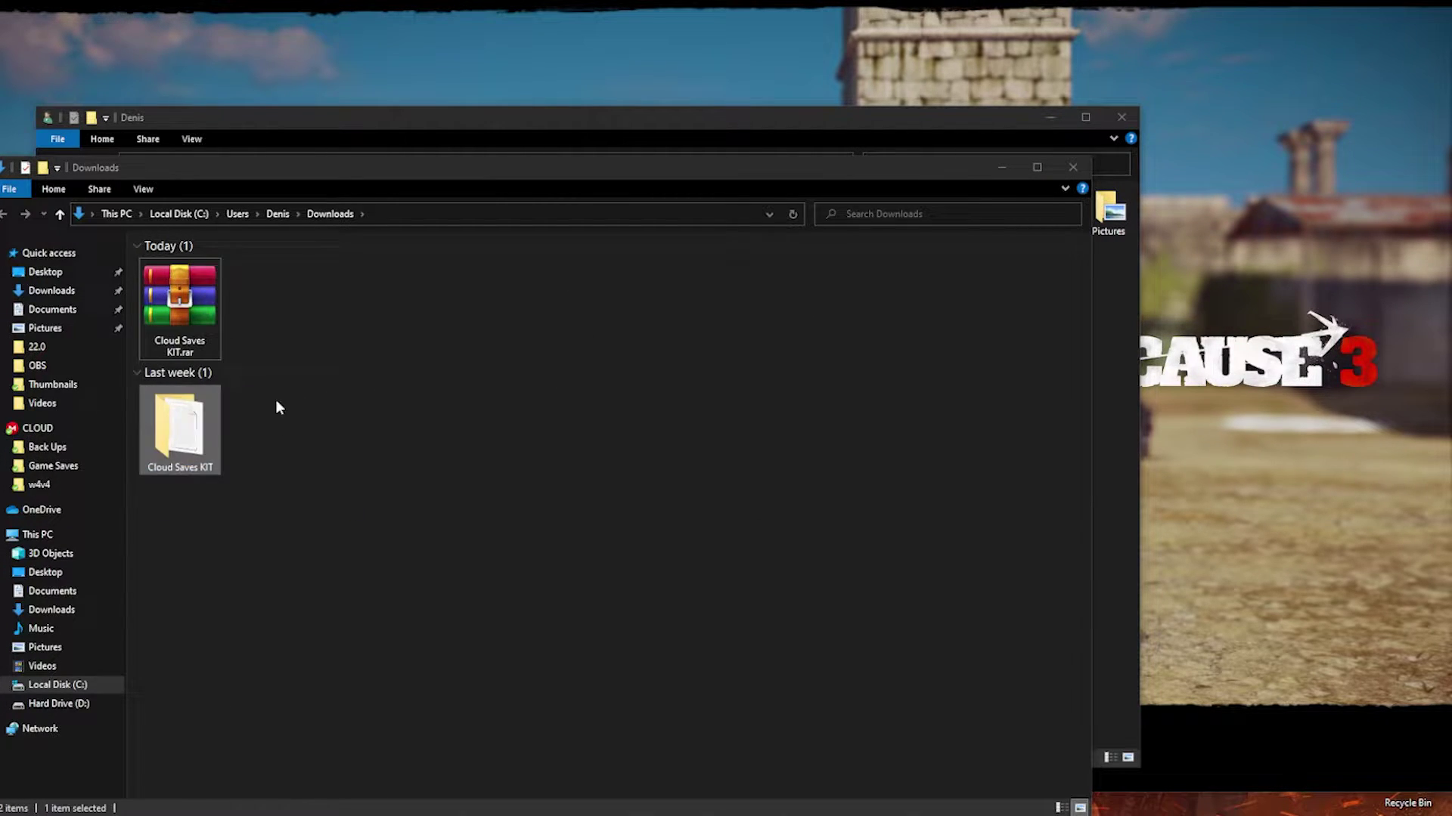
{"action": "left_click", "coordinate": [195, 427]}
{"action": "double_click", "coordinate": [195, 428]}
{"action": "left_click_drag", "start_coordinate": [265, 378], "coordinate": [208, 286]}
Move the CLOUD folder from Cloud Saves KIT into the user profile folder.
{"action": "left_click", "coordinate": [177, 264]}
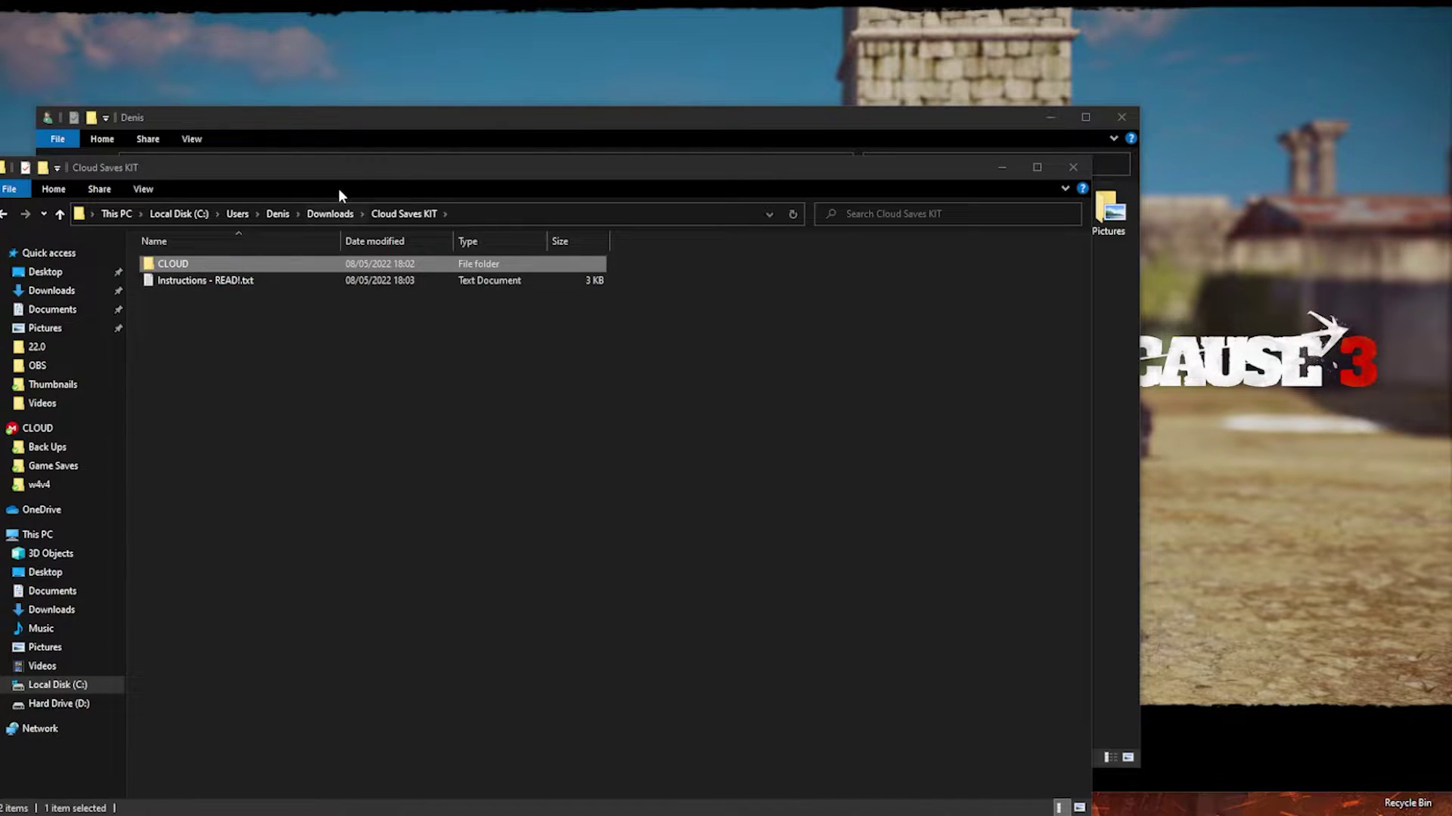
{"action": "left_click_drag", "start_coordinate": [353, 173], "coordinate": [593, 374]}
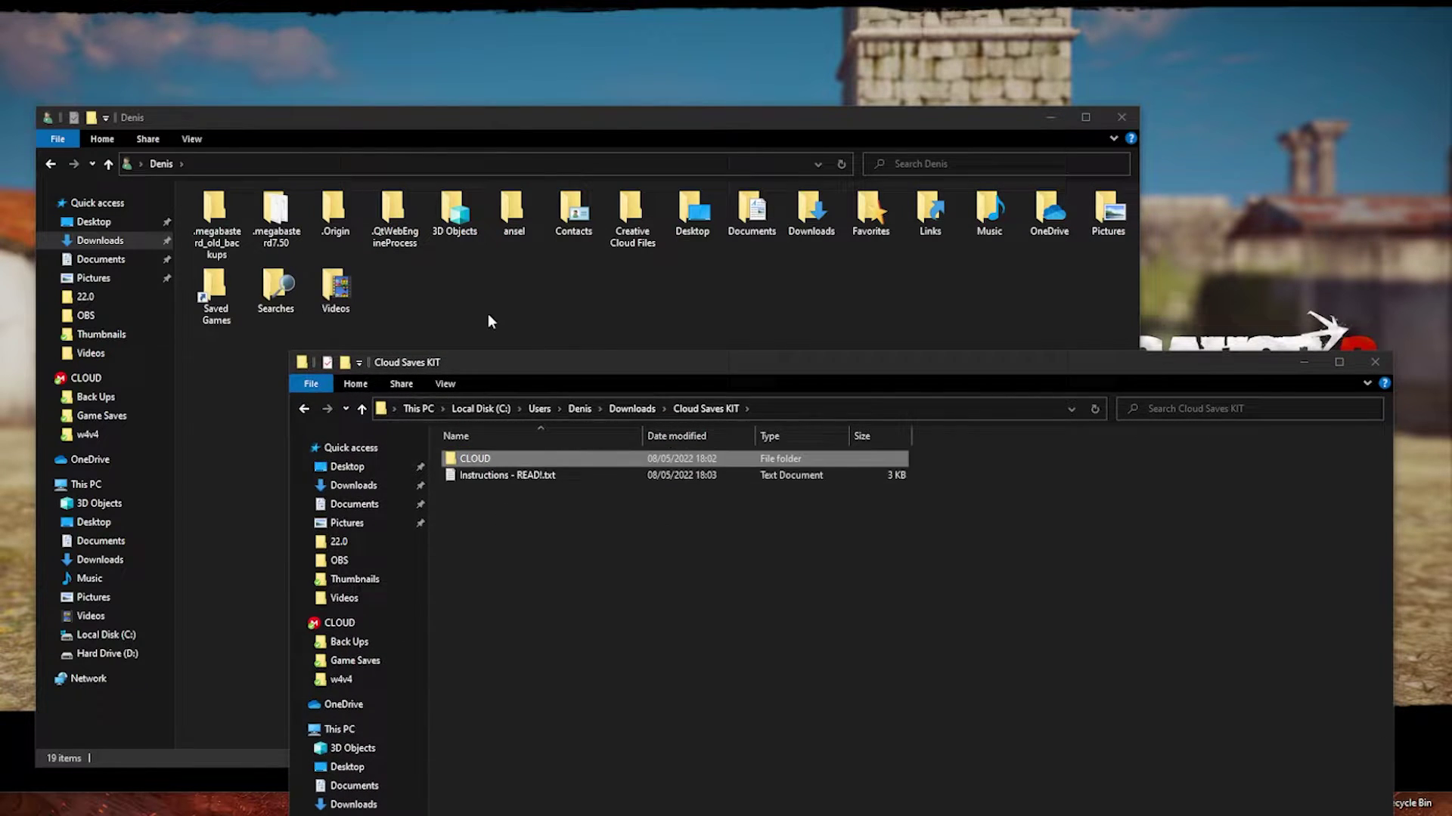
{"action": "left_click", "coordinate": [487, 315]}
{"action": "left_click", "coordinate": [140, 164]}
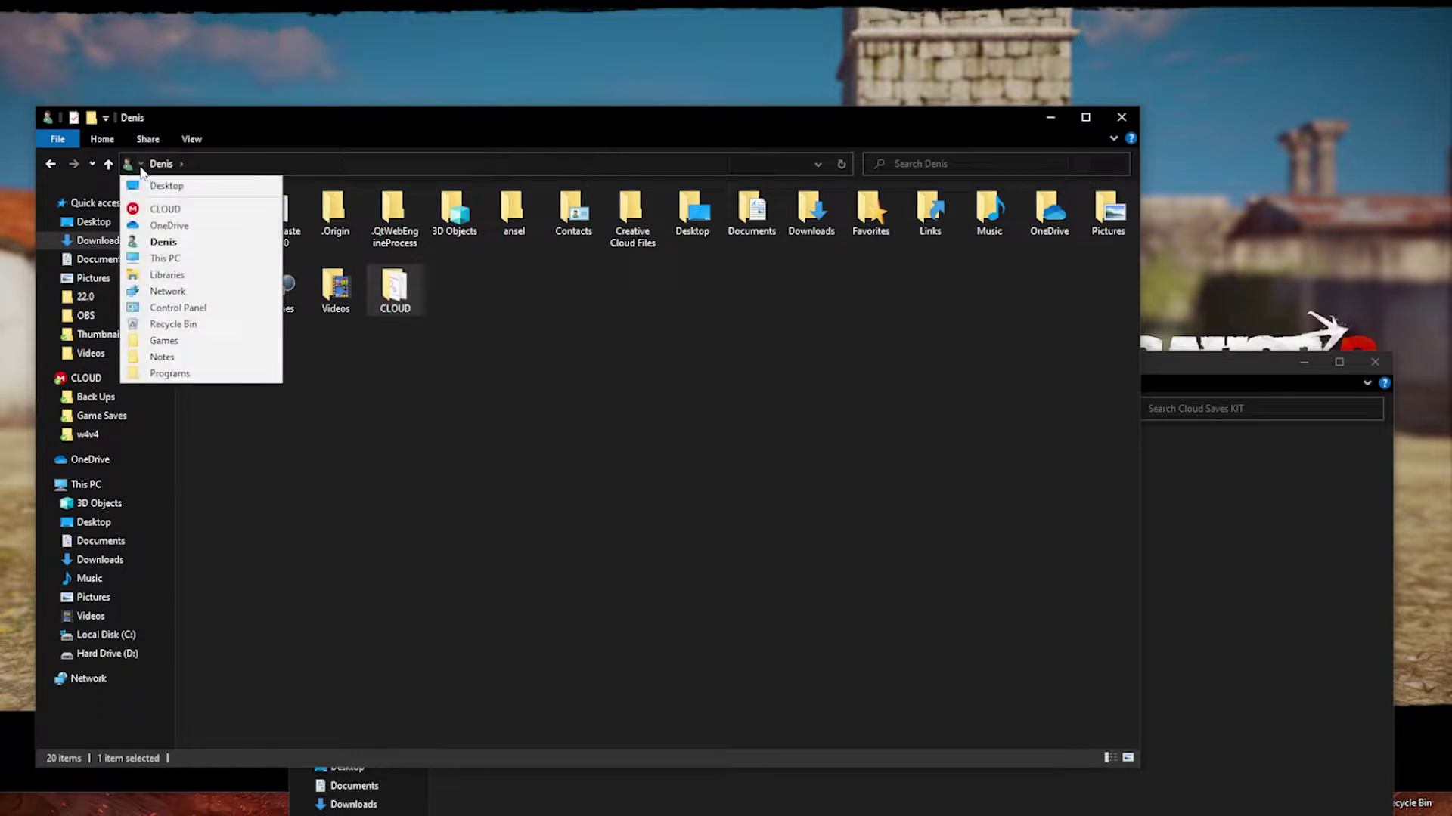
{"action": "left_click", "coordinate": [185, 245]}
Open CLOUD in the profile folder to show BackUps, SAVES and the batch files.
{"action": "double_click", "coordinate": [397, 291]}
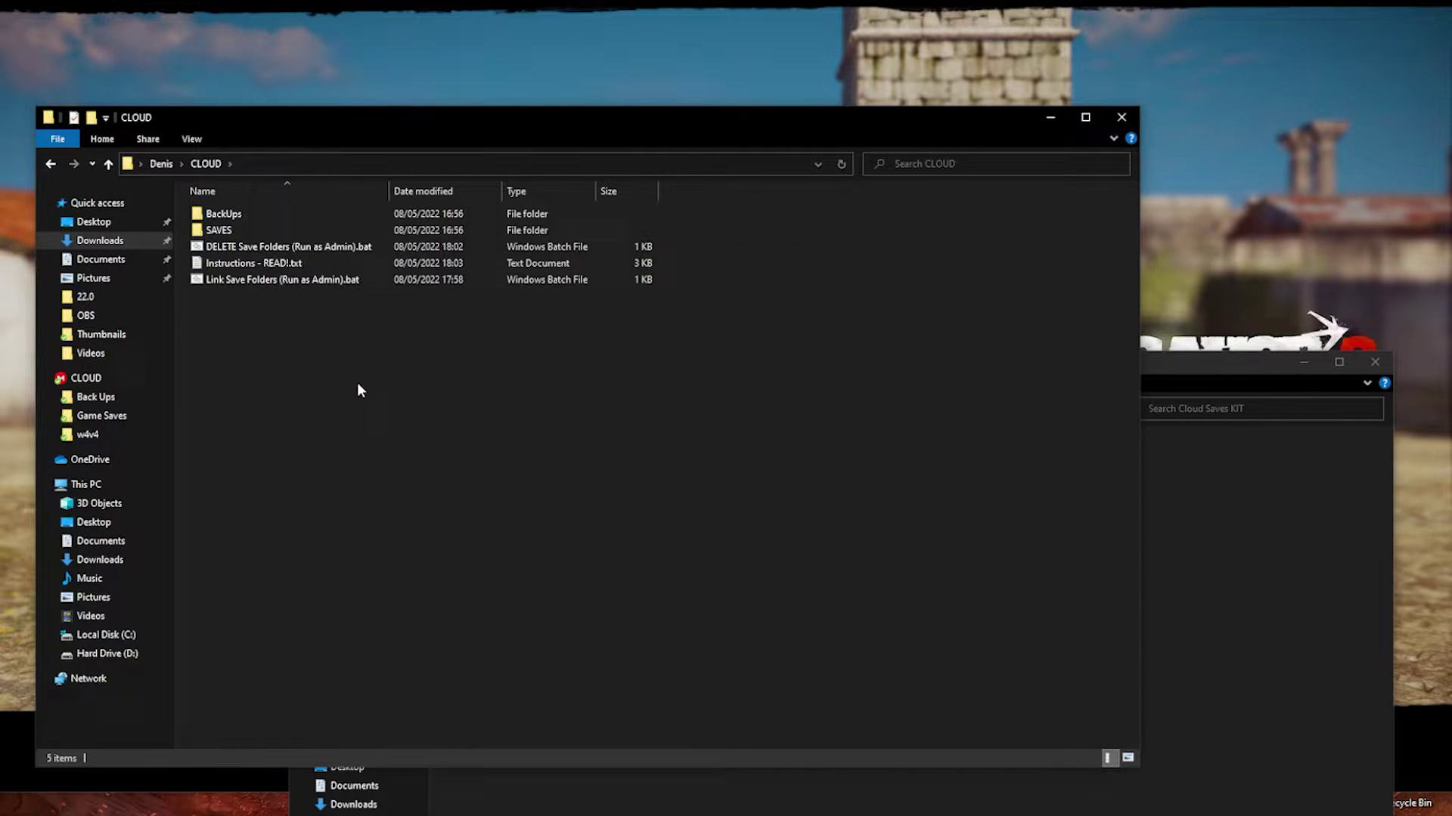
{"action": "key", "text": "alt+Left"}
{"action": "double_click", "coordinate": [396, 292]}
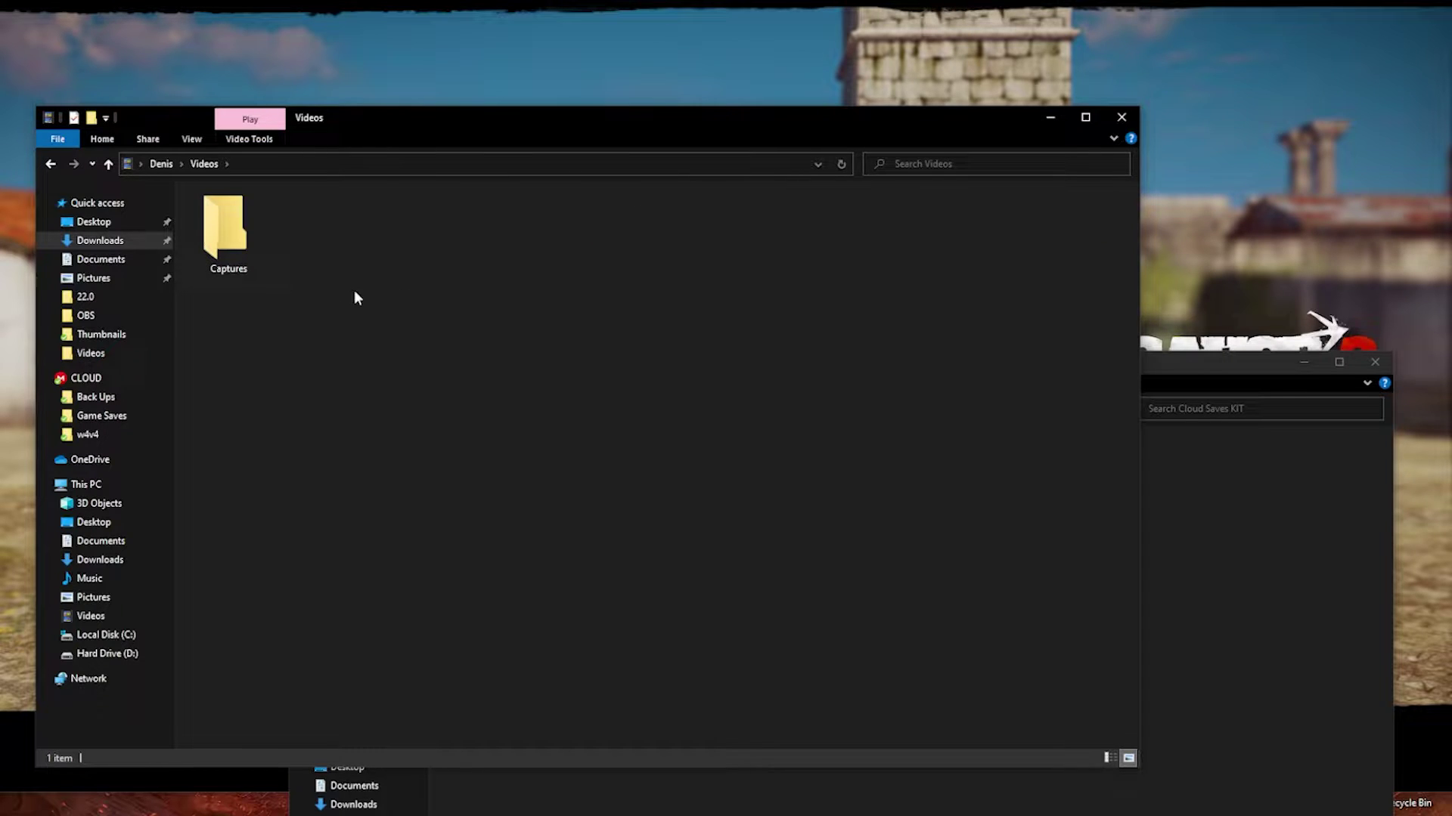
{"action": "key", "text": "alt+Left"}
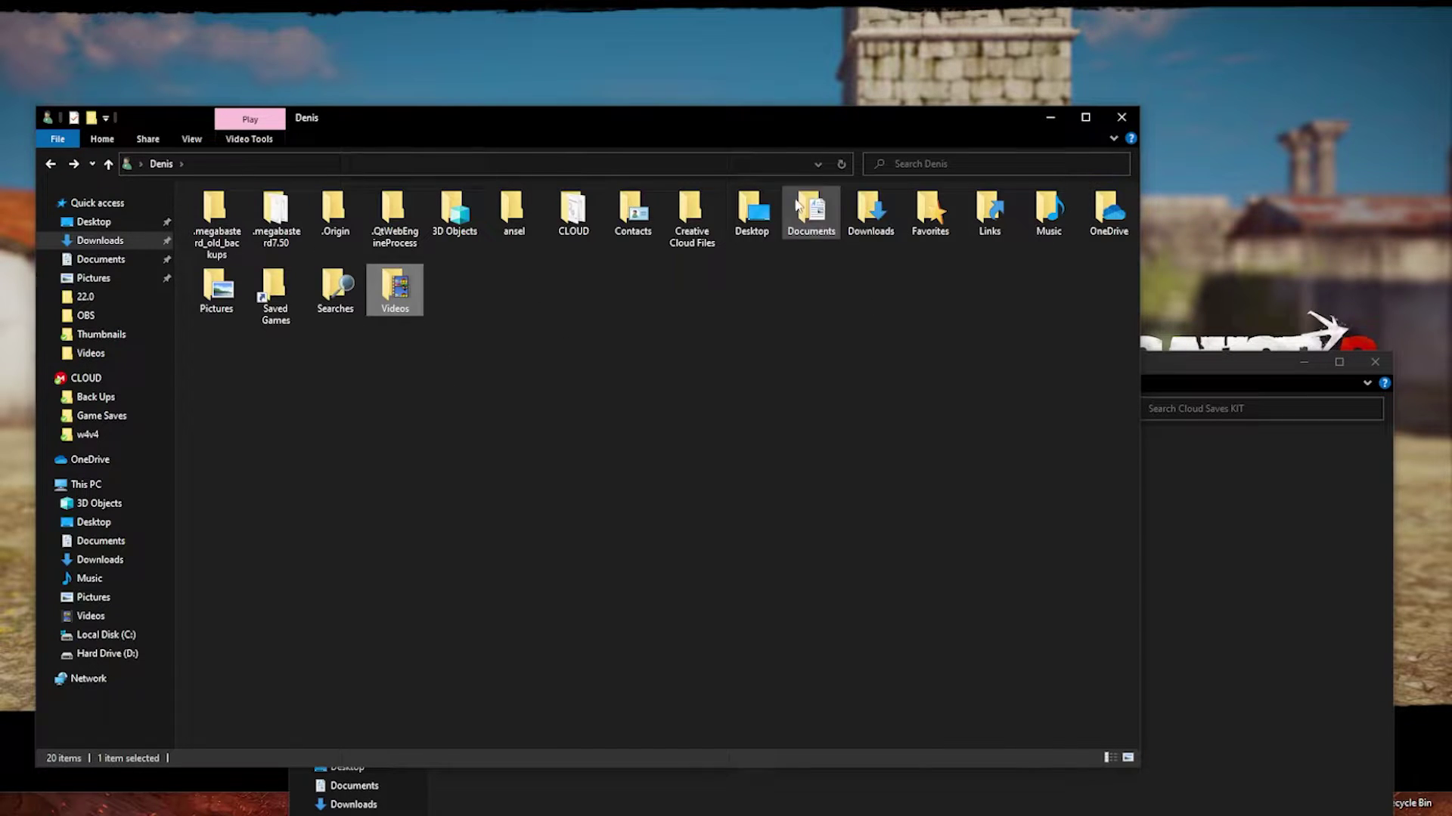
{"action": "double_click", "coordinate": [573, 212]}
{"action": "left_click_drag", "start_coordinate": [275, 326], "coordinate": [367, 390]}
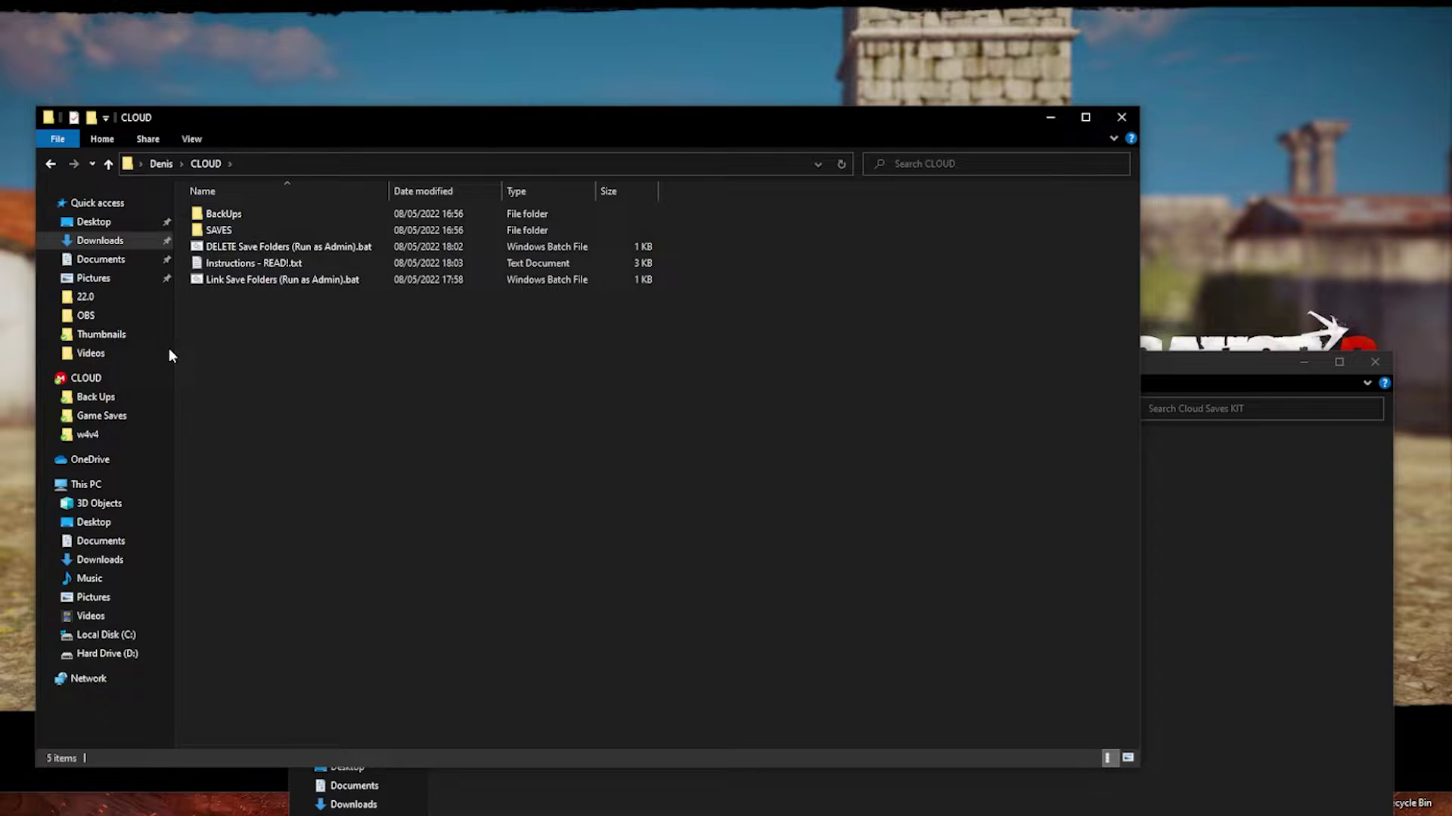
{"action": "double_click", "coordinate": [245, 261]}
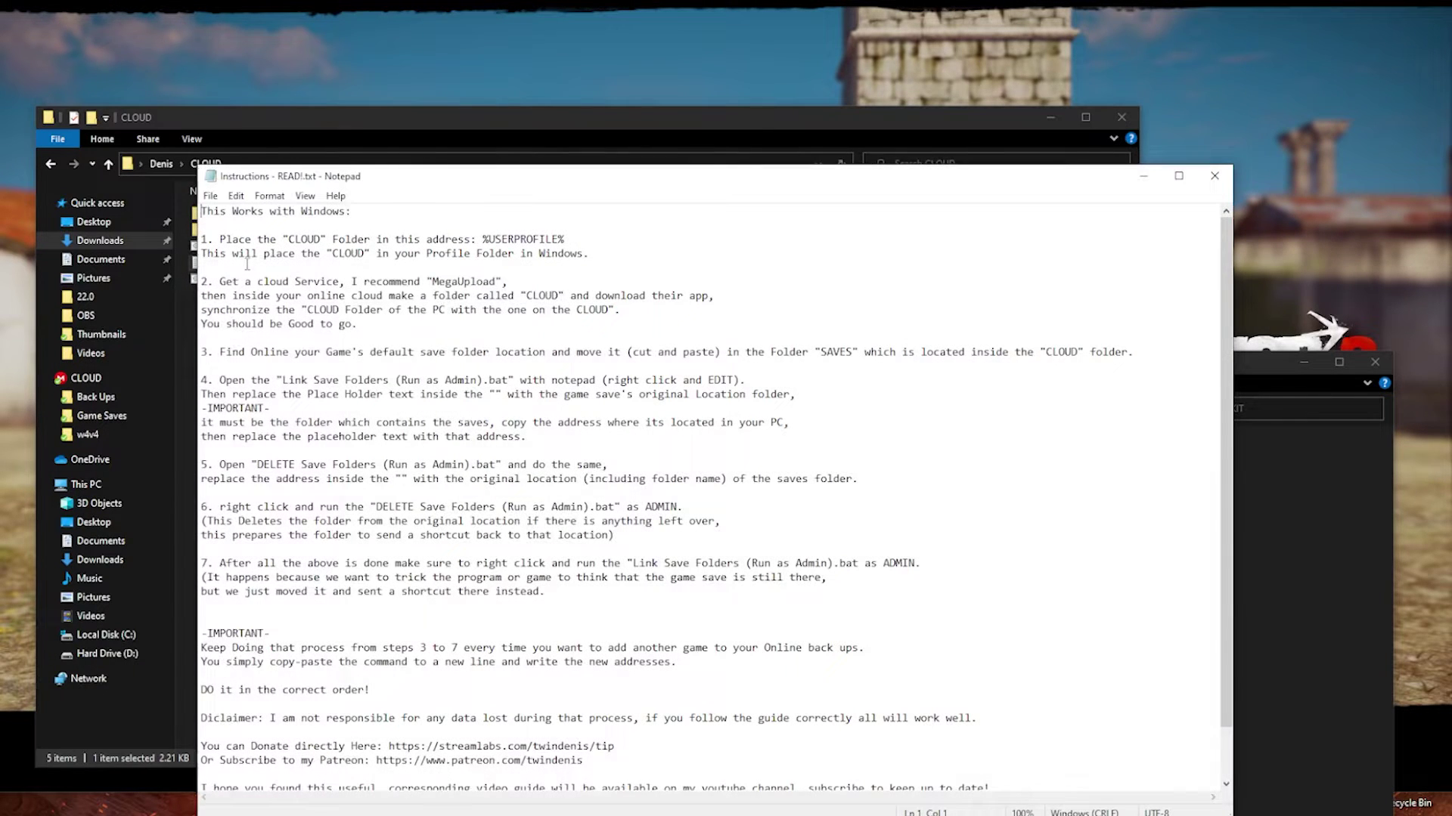
{"action": "left_click", "coordinate": [1221, 184]}
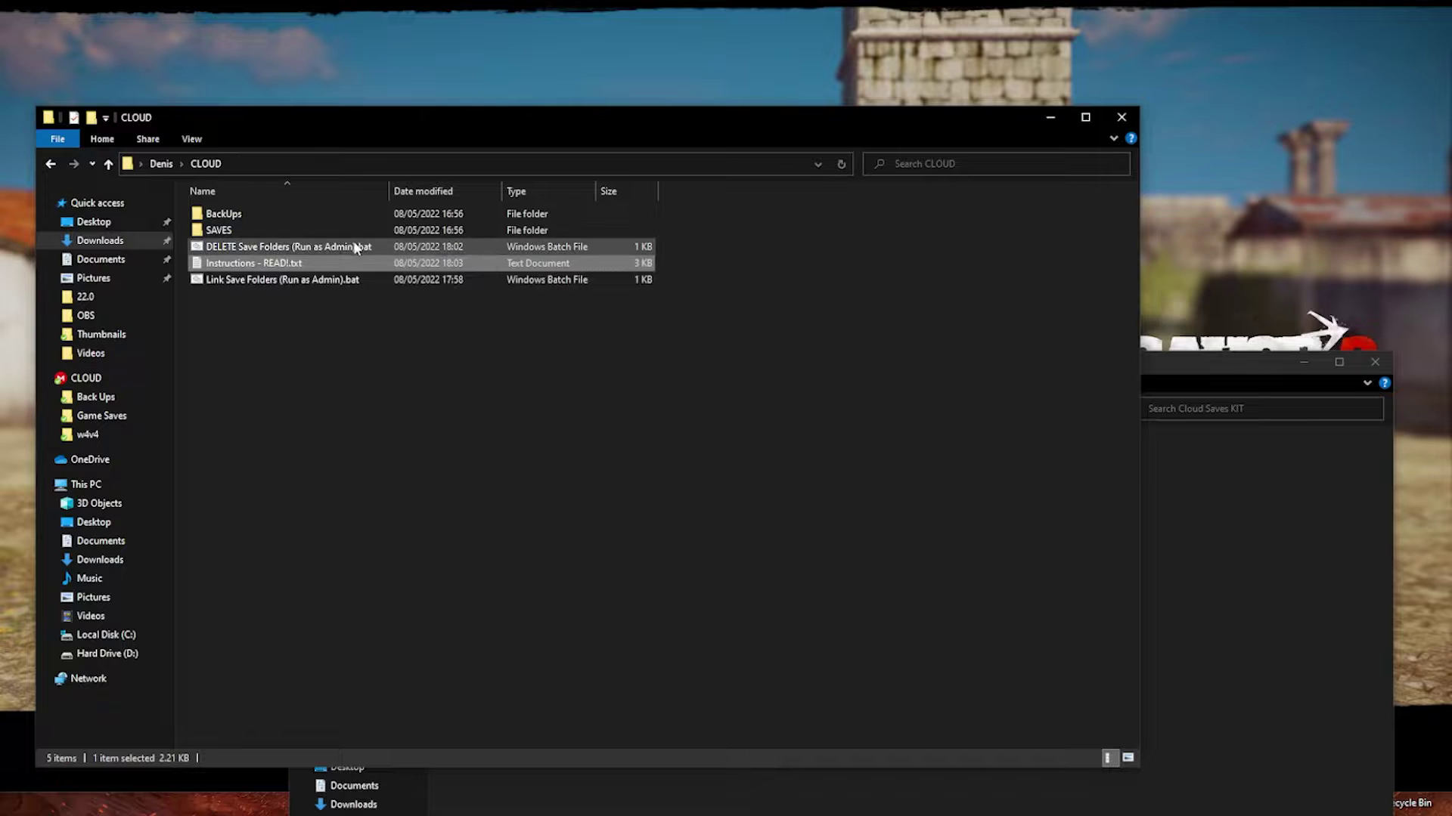
{"action": "double_click", "coordinate": [290, 265]}
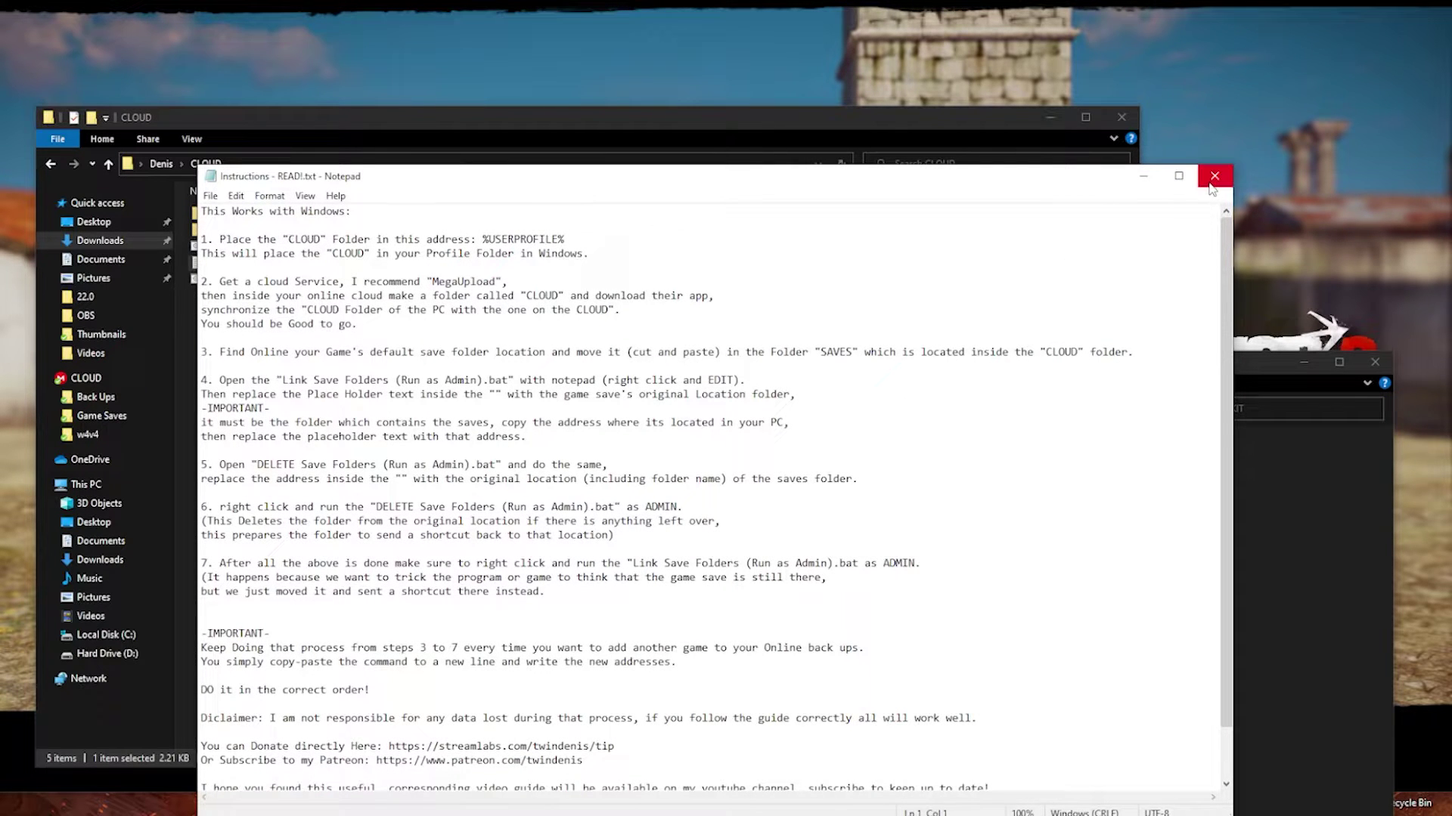
{"action": "left_click", "coordinate": [1214, 176]}
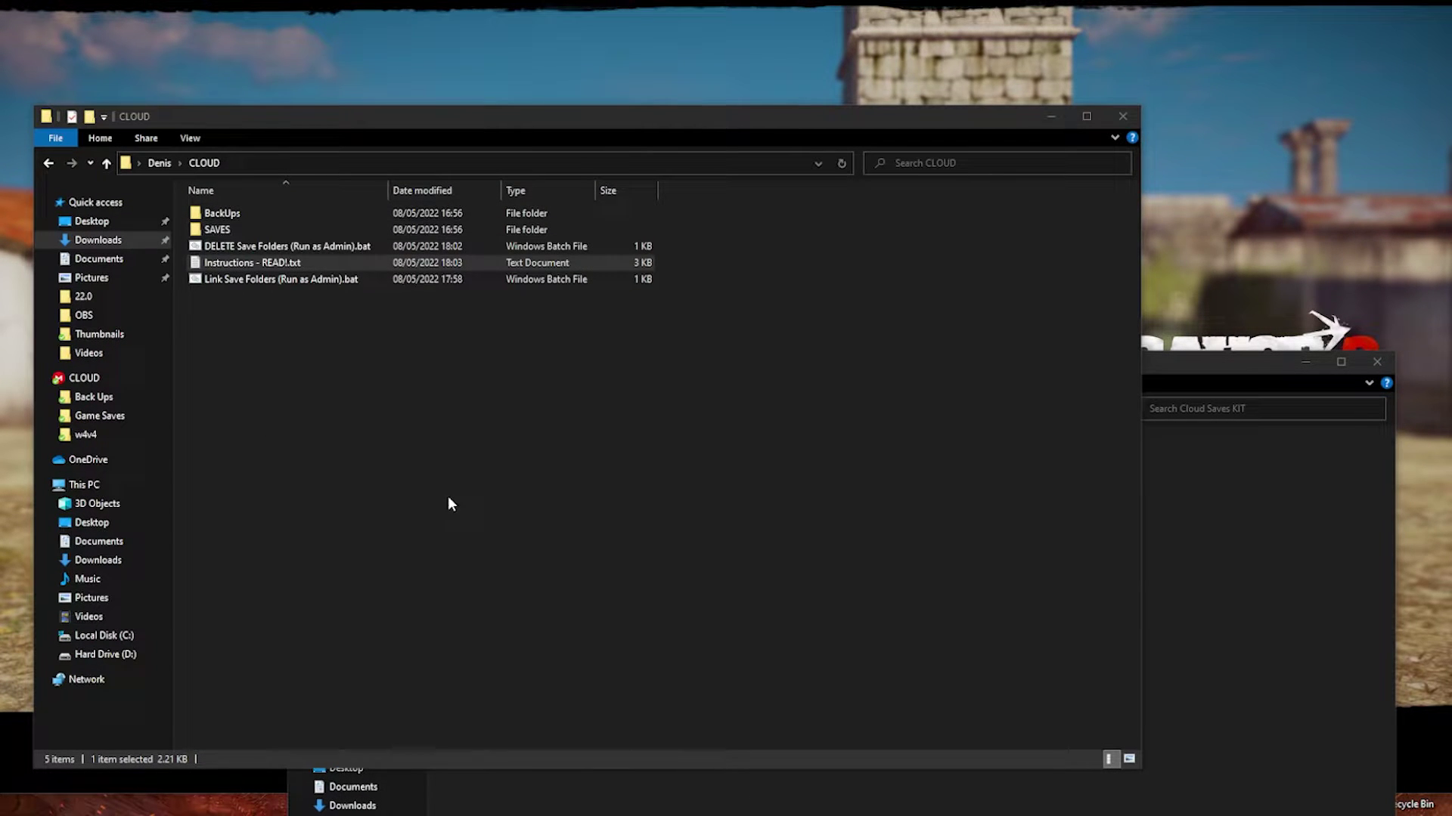
Open the SAVES folder inside CLOUD and confirm it is still empty.
{"action": "left_click", "coordinate": [539, 424]}
{"action": "left_click_drag", "start_coordinate": [399, 117], "coordinate": [415, 111]}
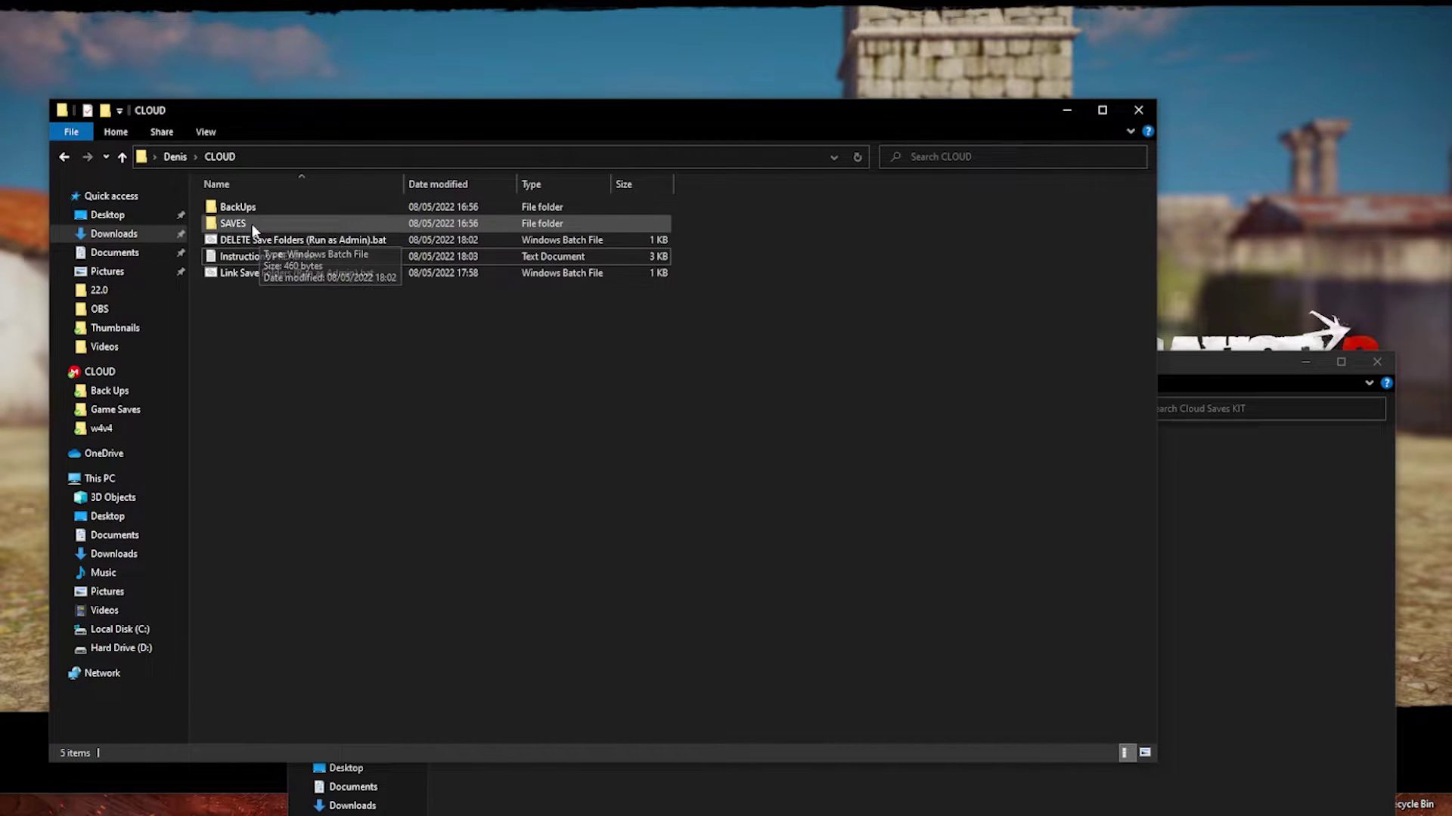
{"action": "left_click", "coordinate": [295, 223]}
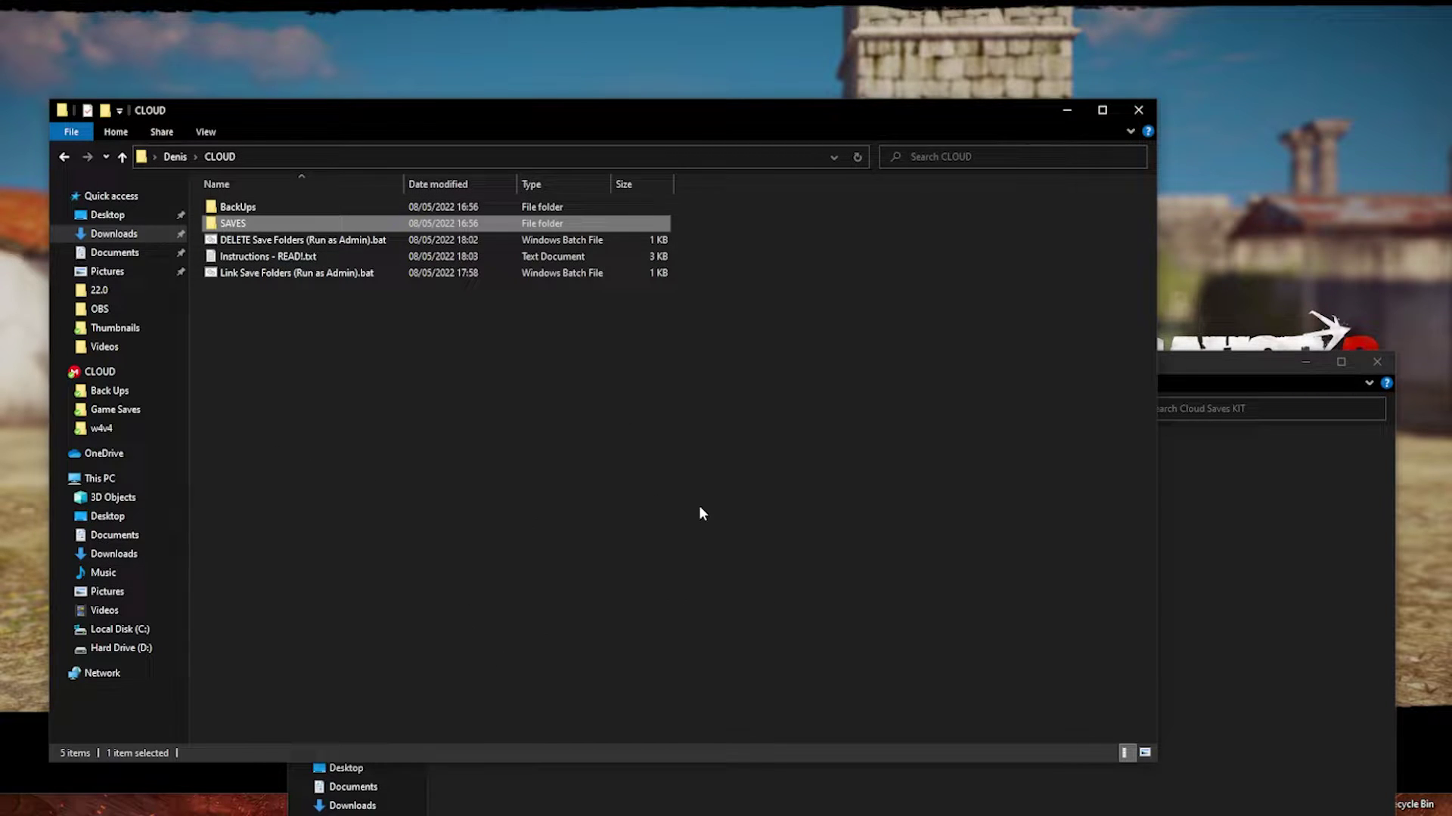
{"action": "double_click", "coordinate": [262, 227]}
{"action": "left_click_drag", "start_coordinate": [457, 127], "coordinate": [476, 114]}
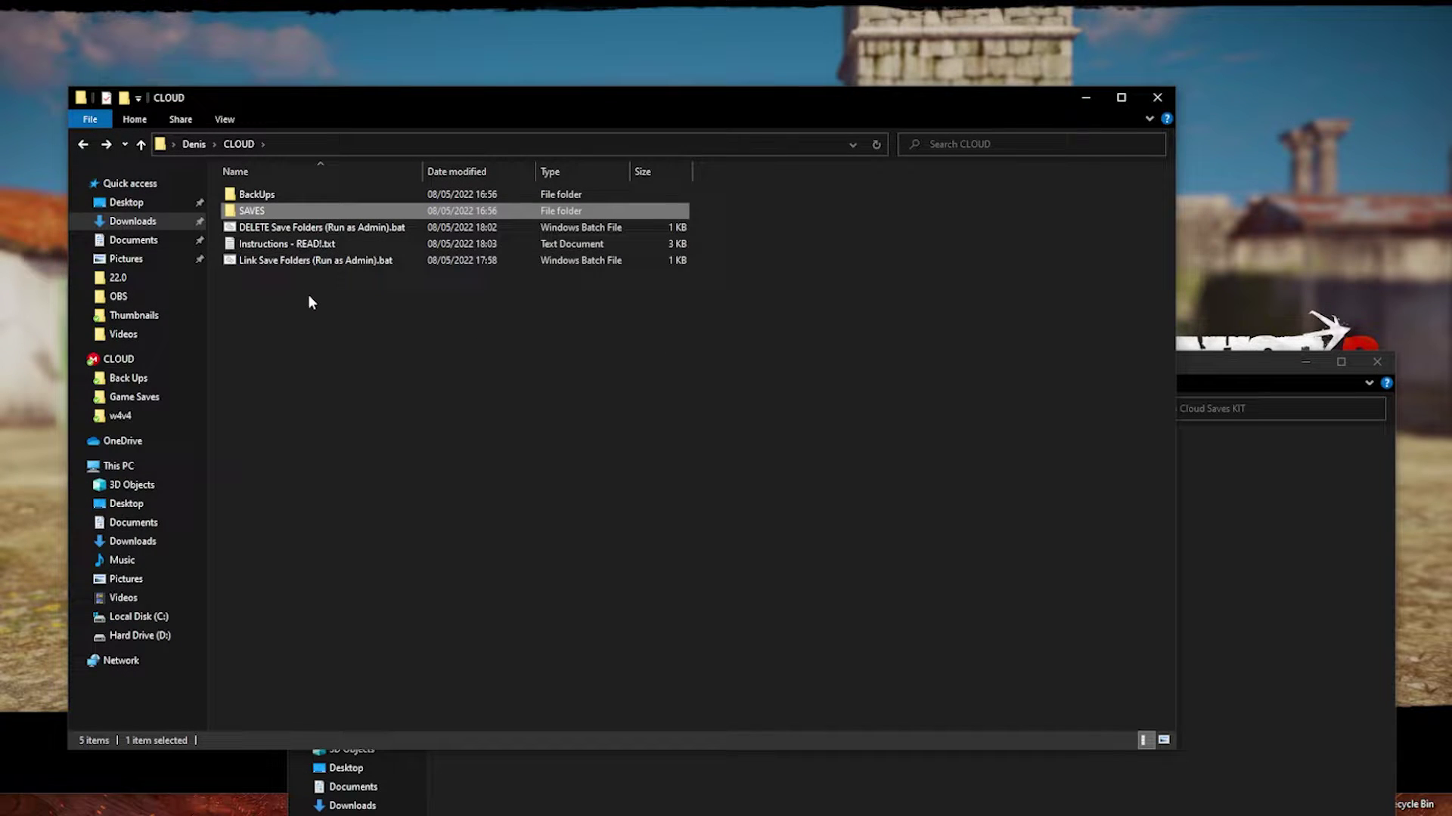
{"action": "left_click_drag", "start_coordinate": [862, 99], "coordinate": [966, 71]}
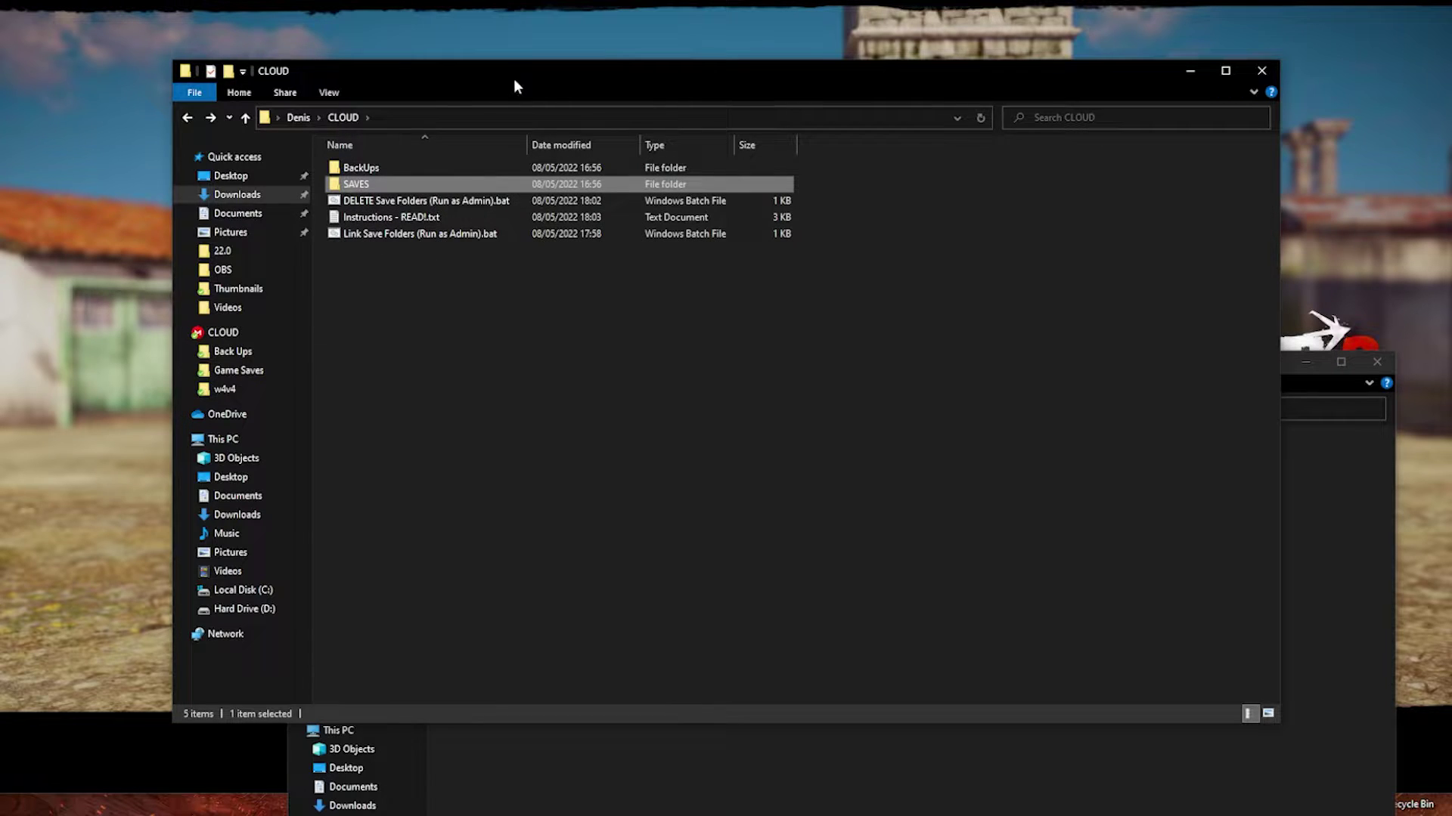
{"action": "left_click_drag", "start_coordinate": [514, 78], "coordinate": [499, 96]}
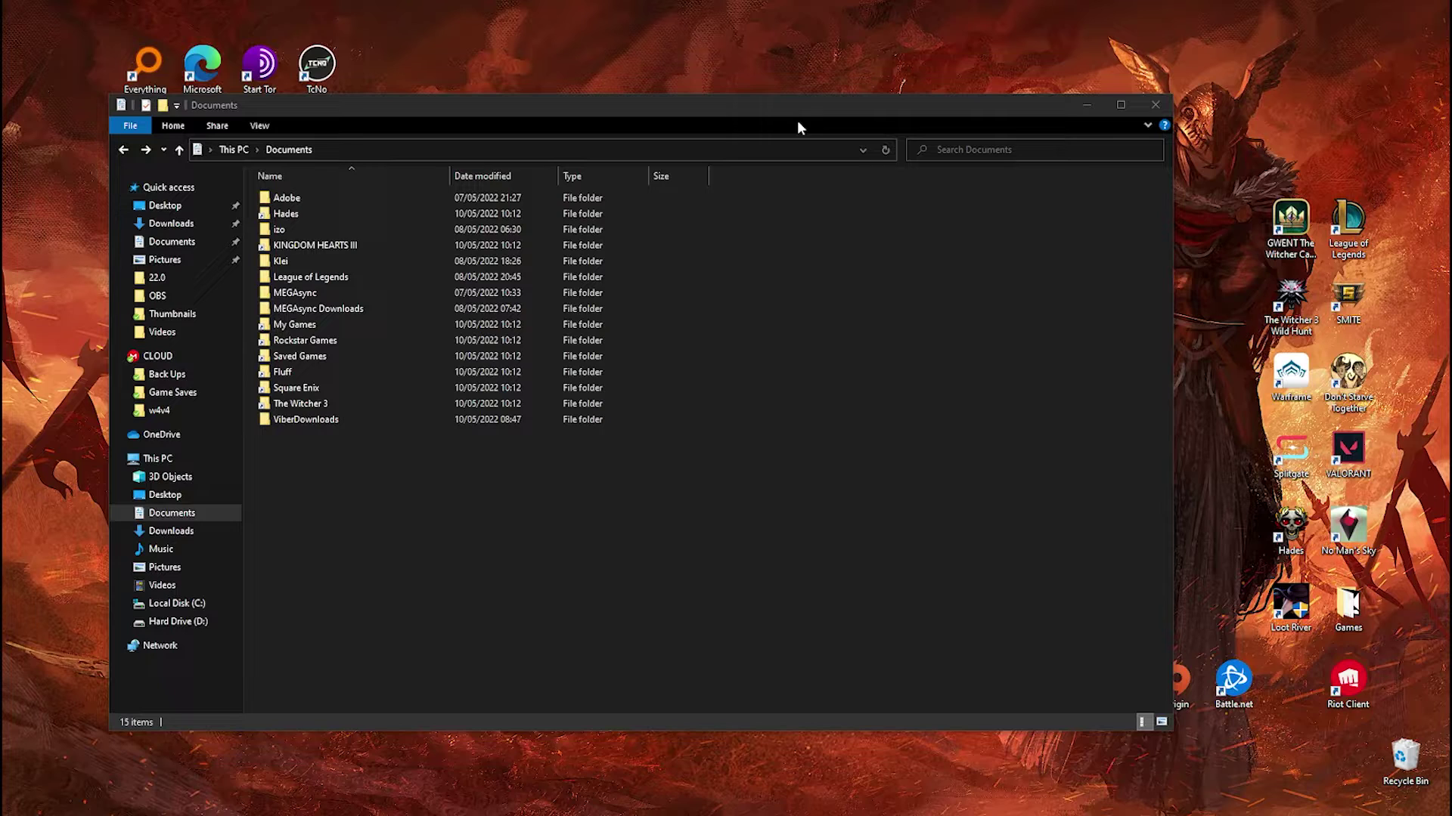
Open Square Enix in Documents to confirm it holds Just Cause 3, then return to Documents.
{"action": "left_click", "coordinate": [797, 113]}
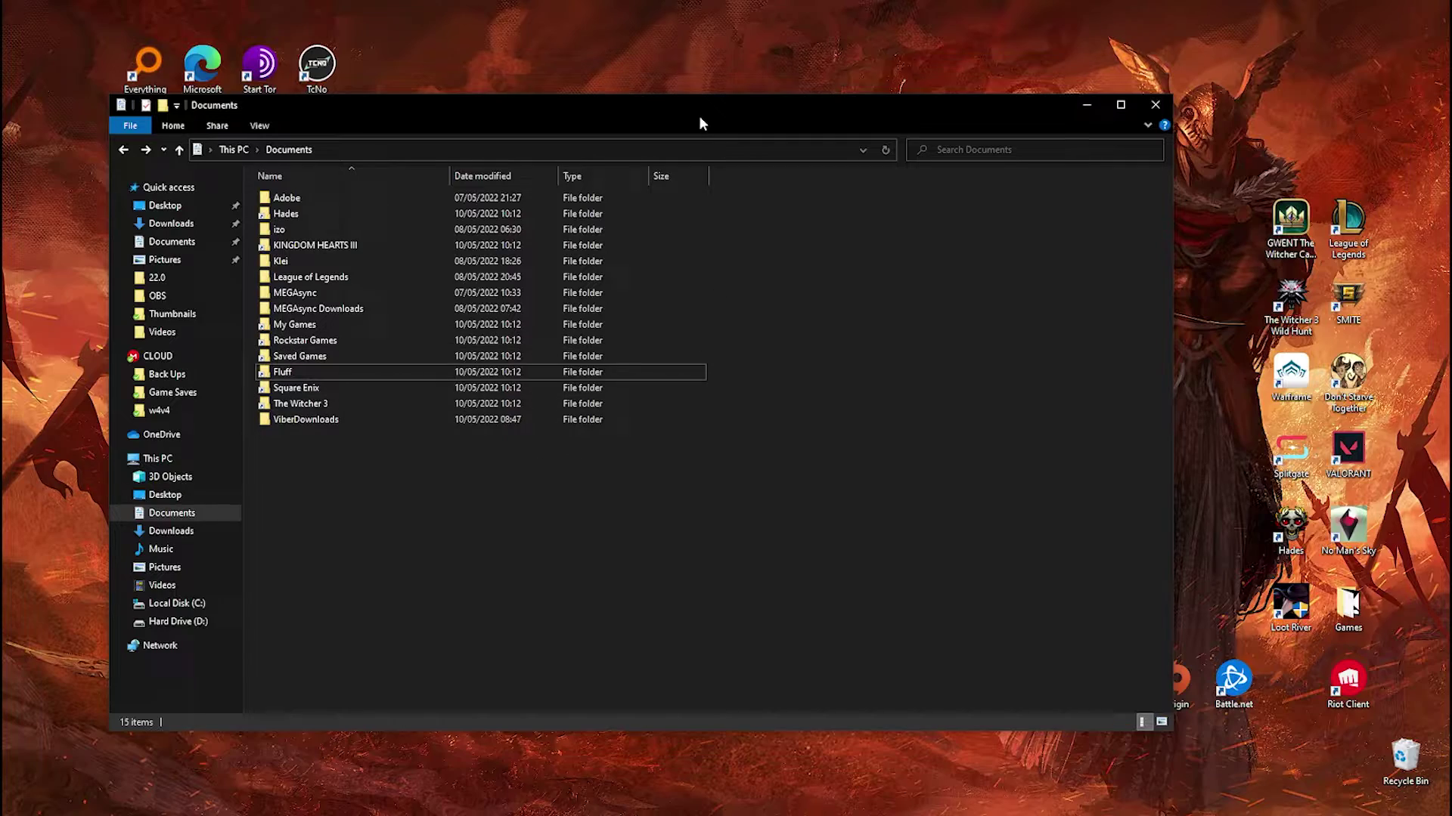
{"action": "left_click_drag", "start_coordinate": [703, 105], "coordinate": [653, 52]}
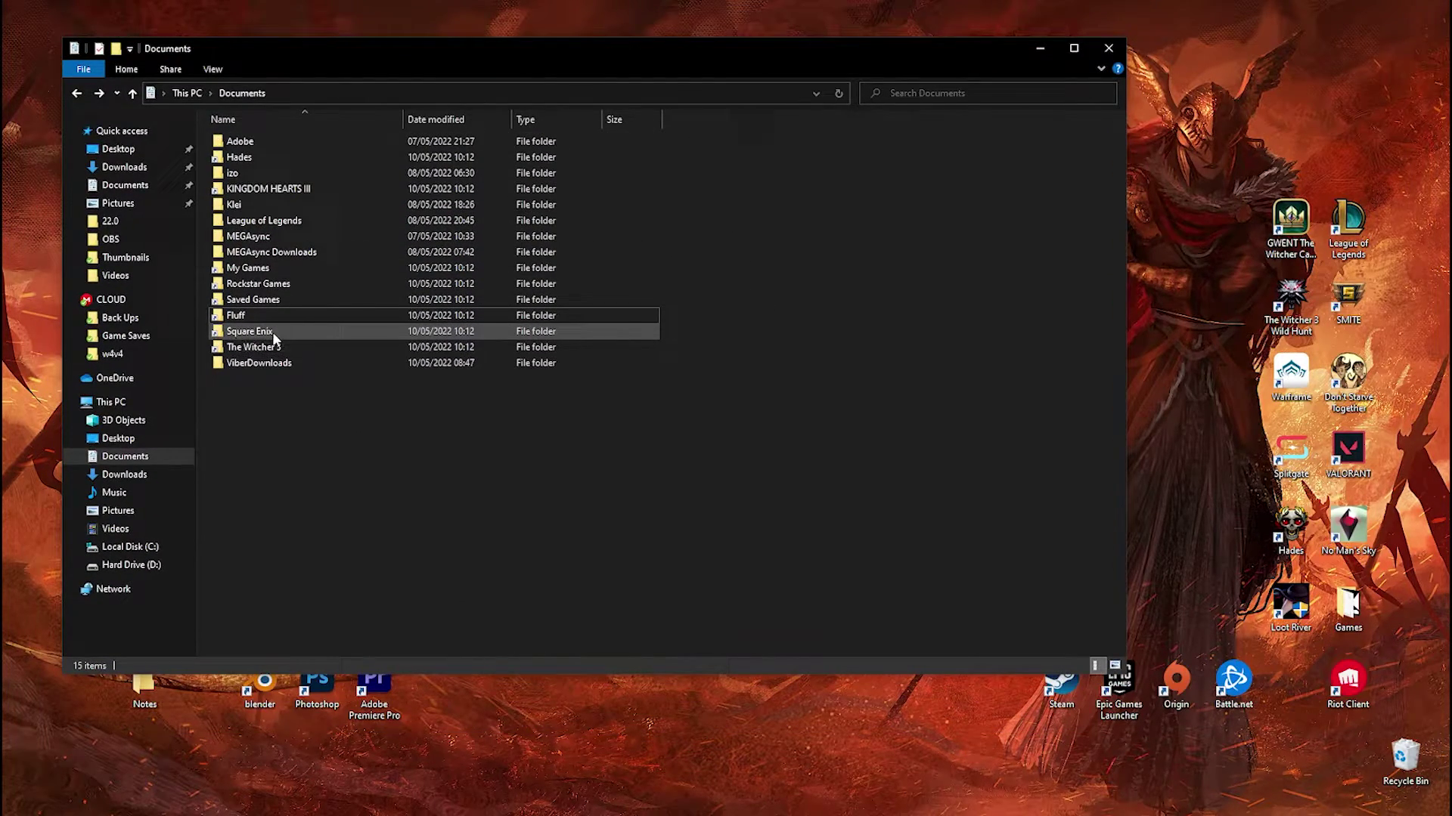
{"action": "double_click", "coordinate": [296, 329]}
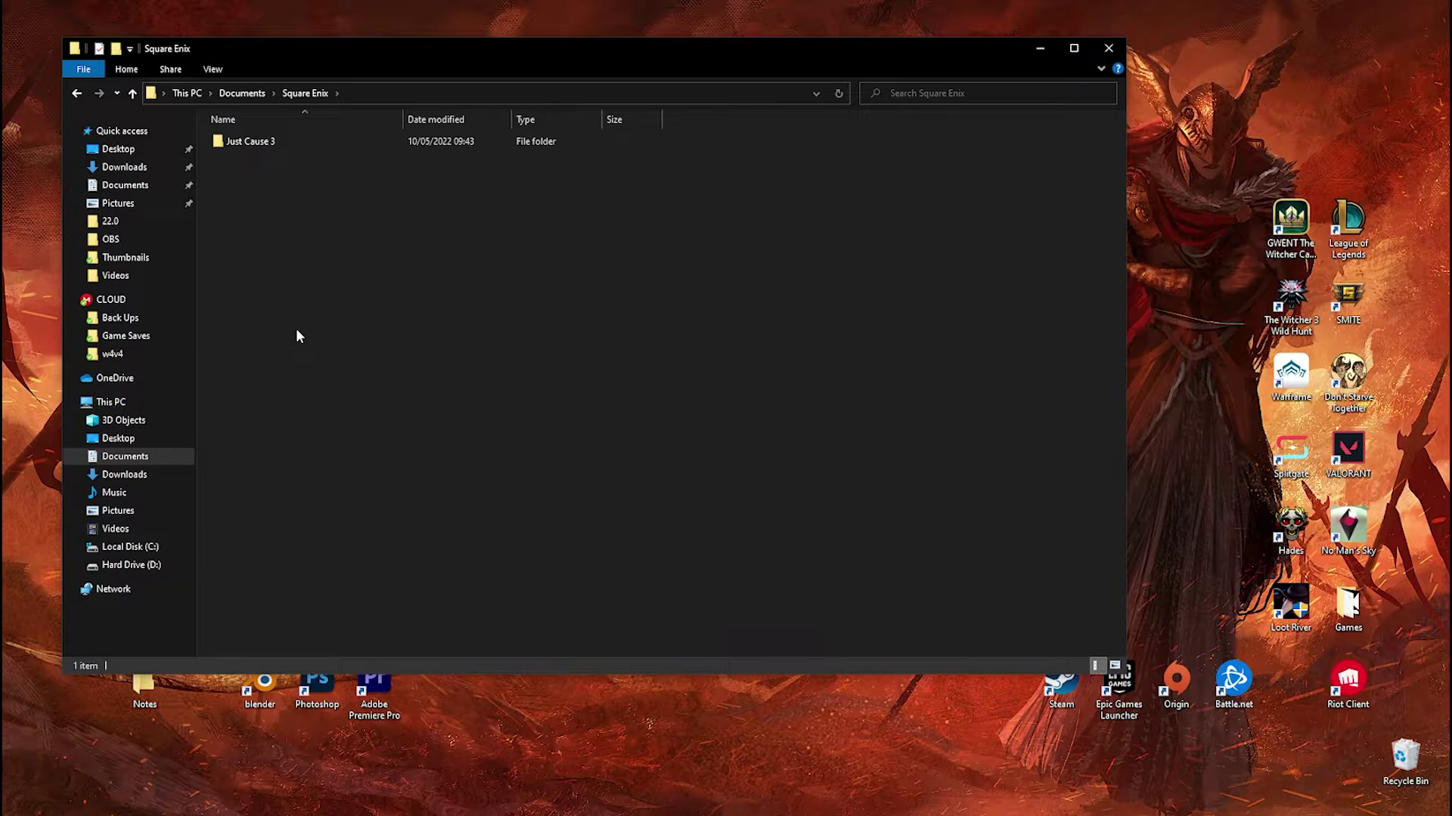
{"action": "key", "text": "alt+Left"}
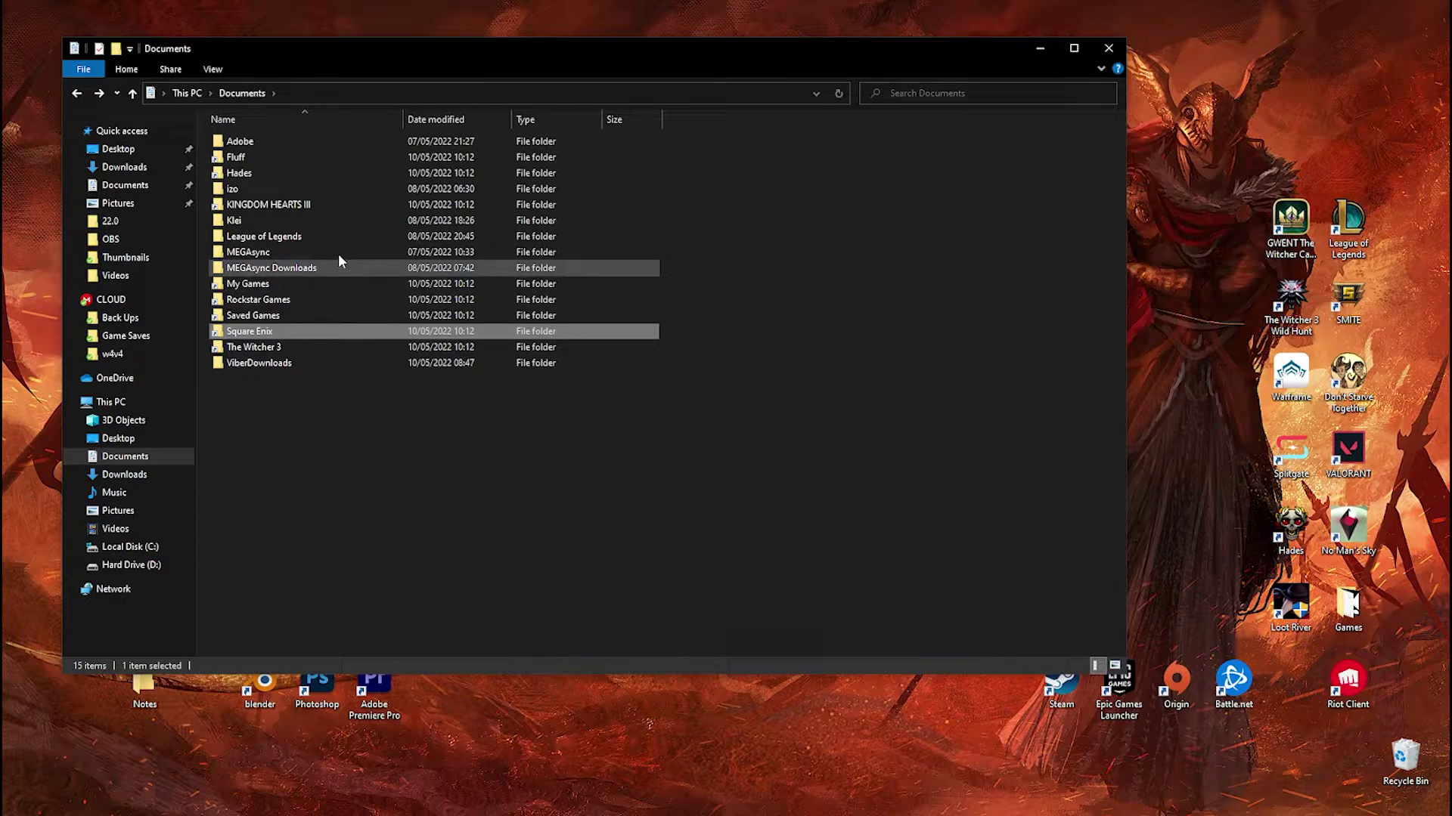
{"action": "left_click_drag", "start_coordinate": [346, 61], "coordinate": [351, 68]}
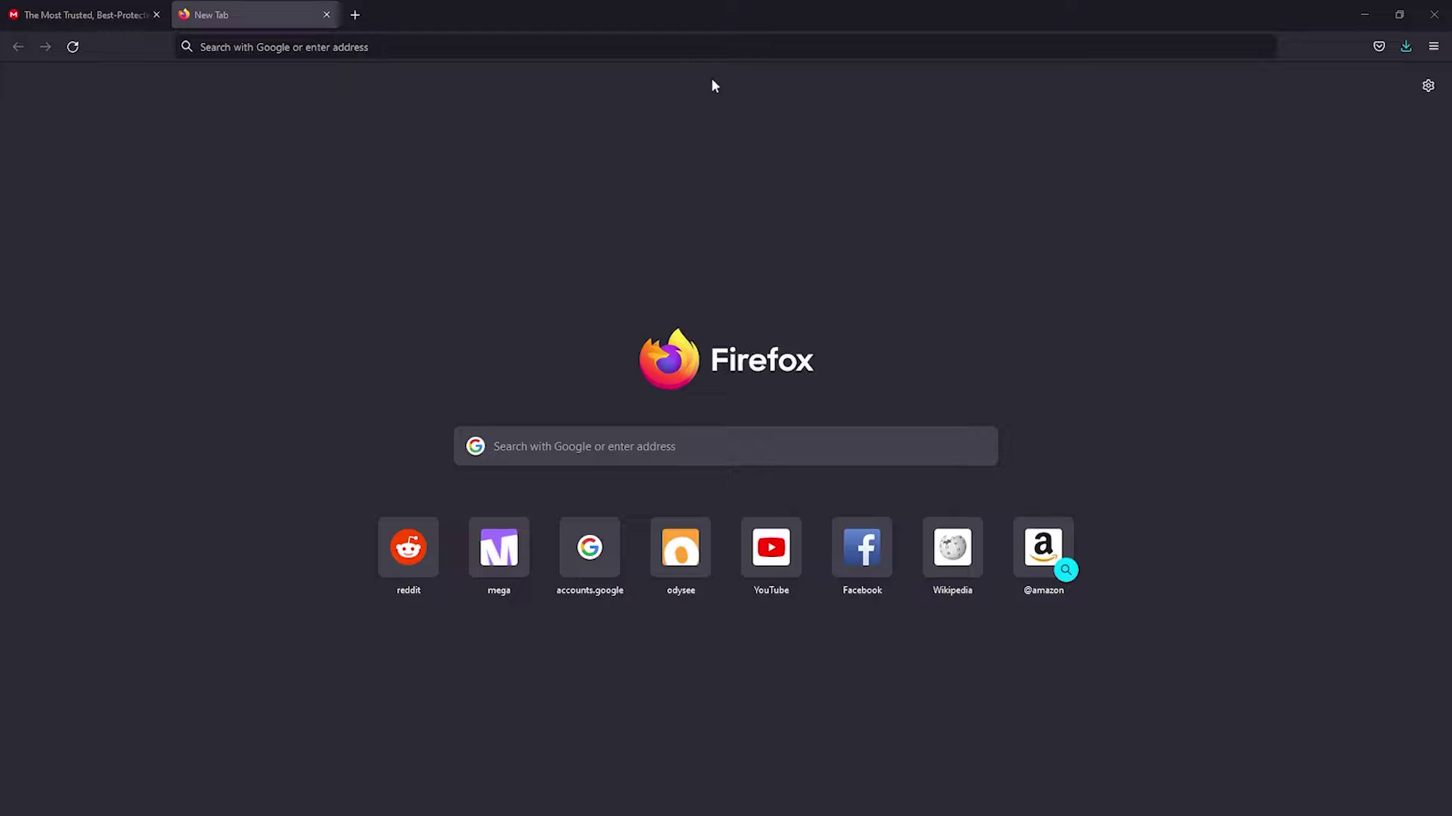
Search Google for JUST CAUSE 3 SAVE LOCATION and select the Documents\Square Enix\Just Cause 3\Saves path.
{"action": "key", "text": "ctrl+l"}
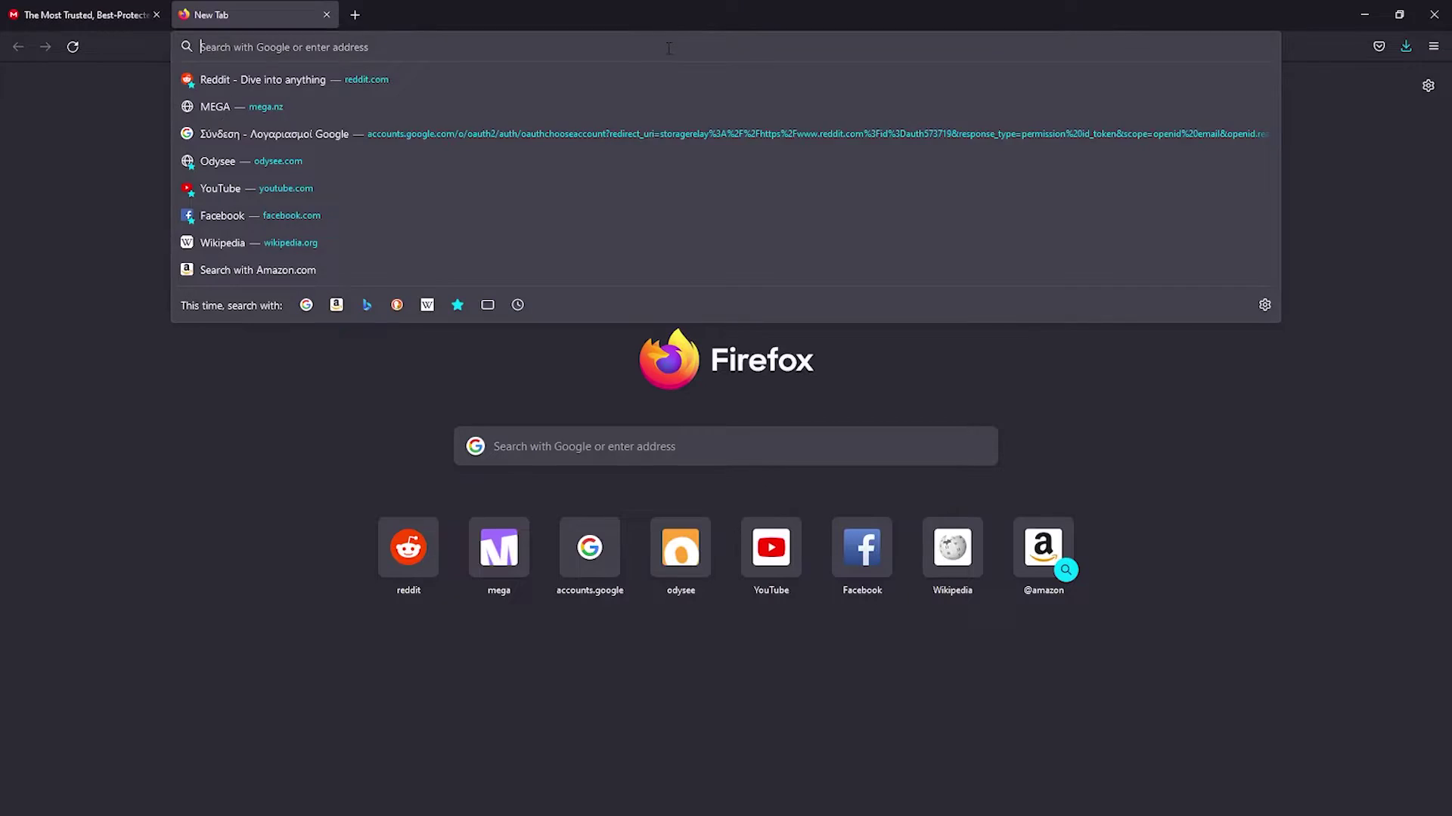
{"action": "type", "text": "Just Cause"}
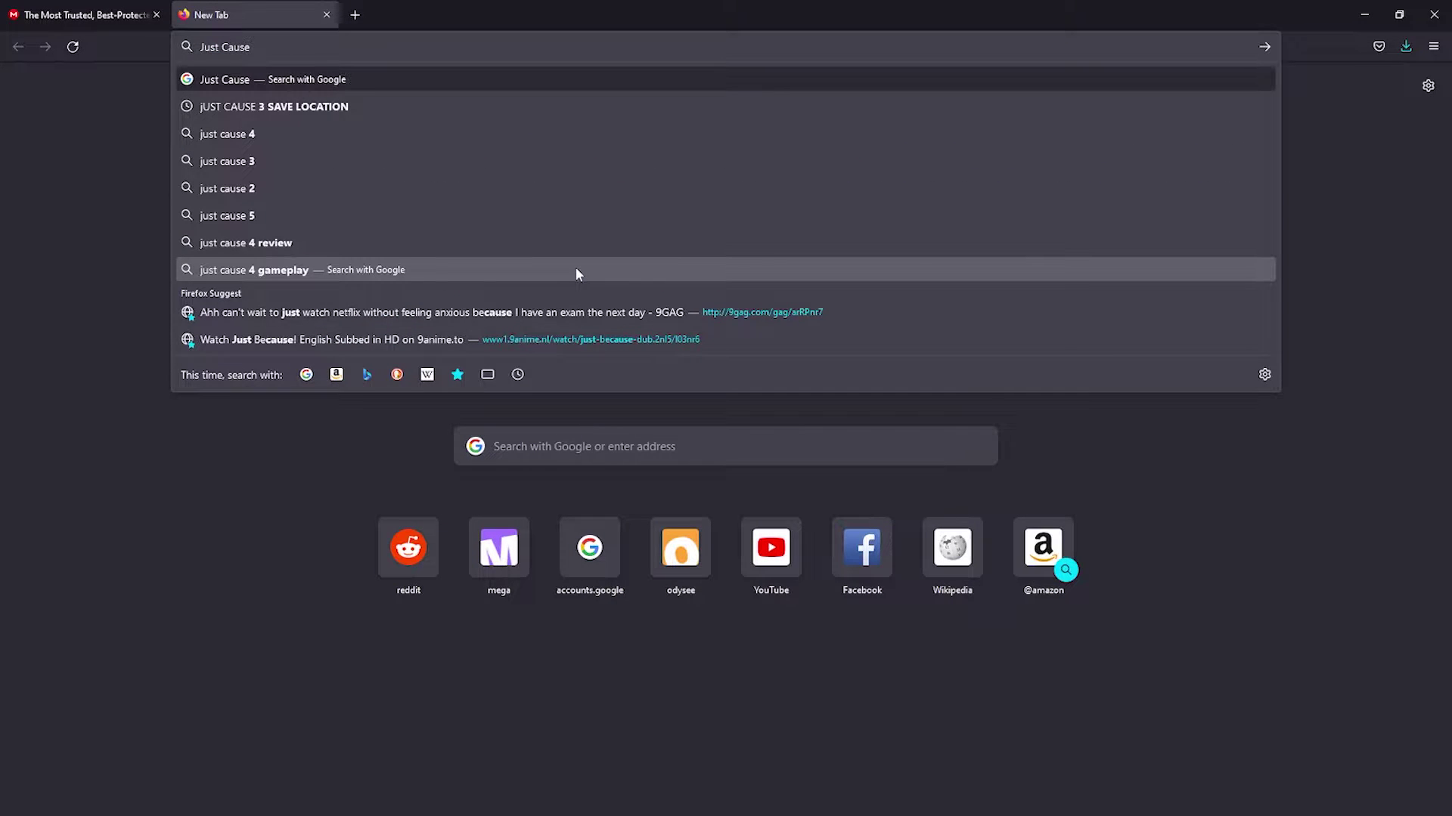
{"action": "key", "text": "Down"}
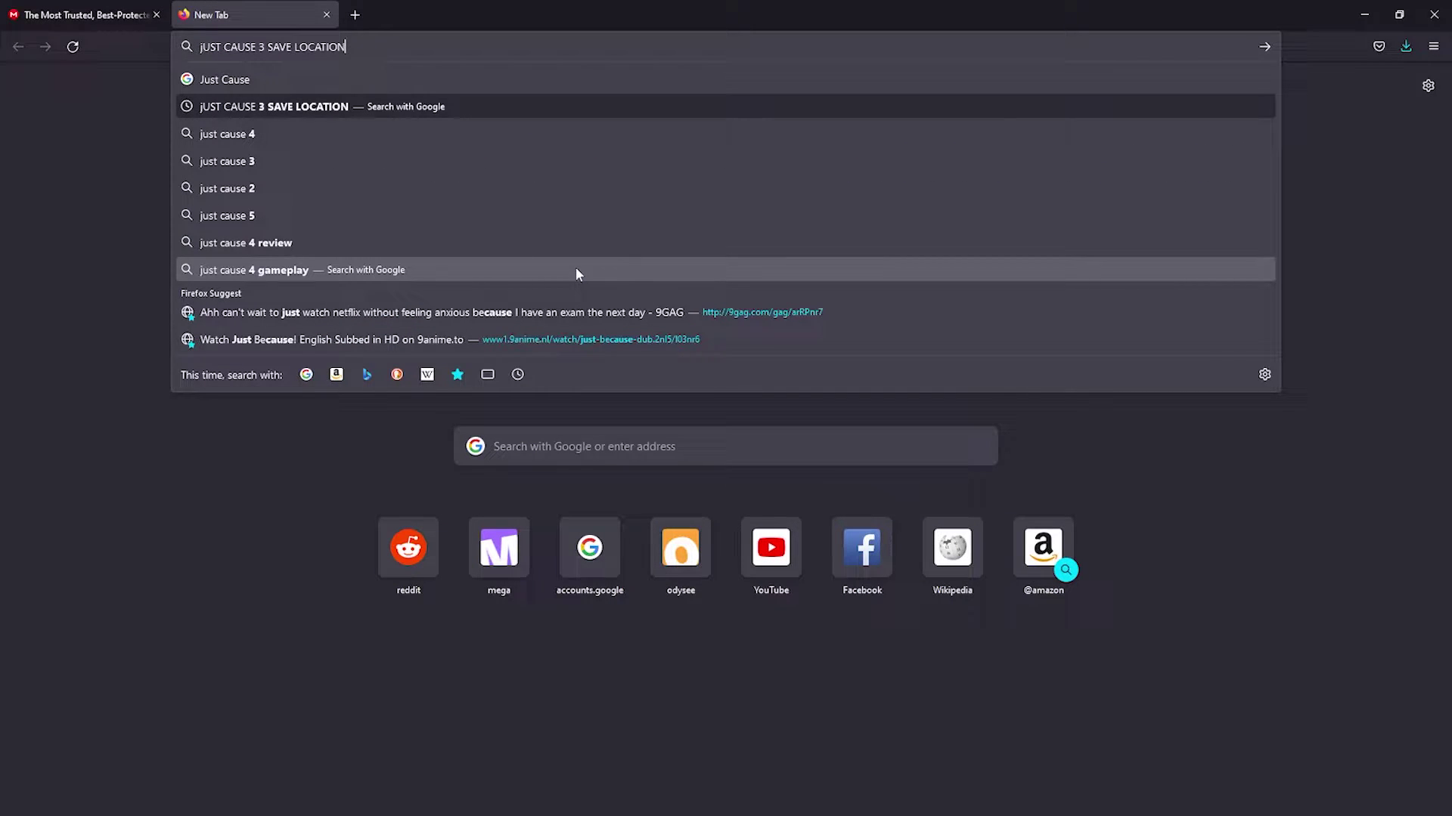
{"action": "key", "text": "Return"}
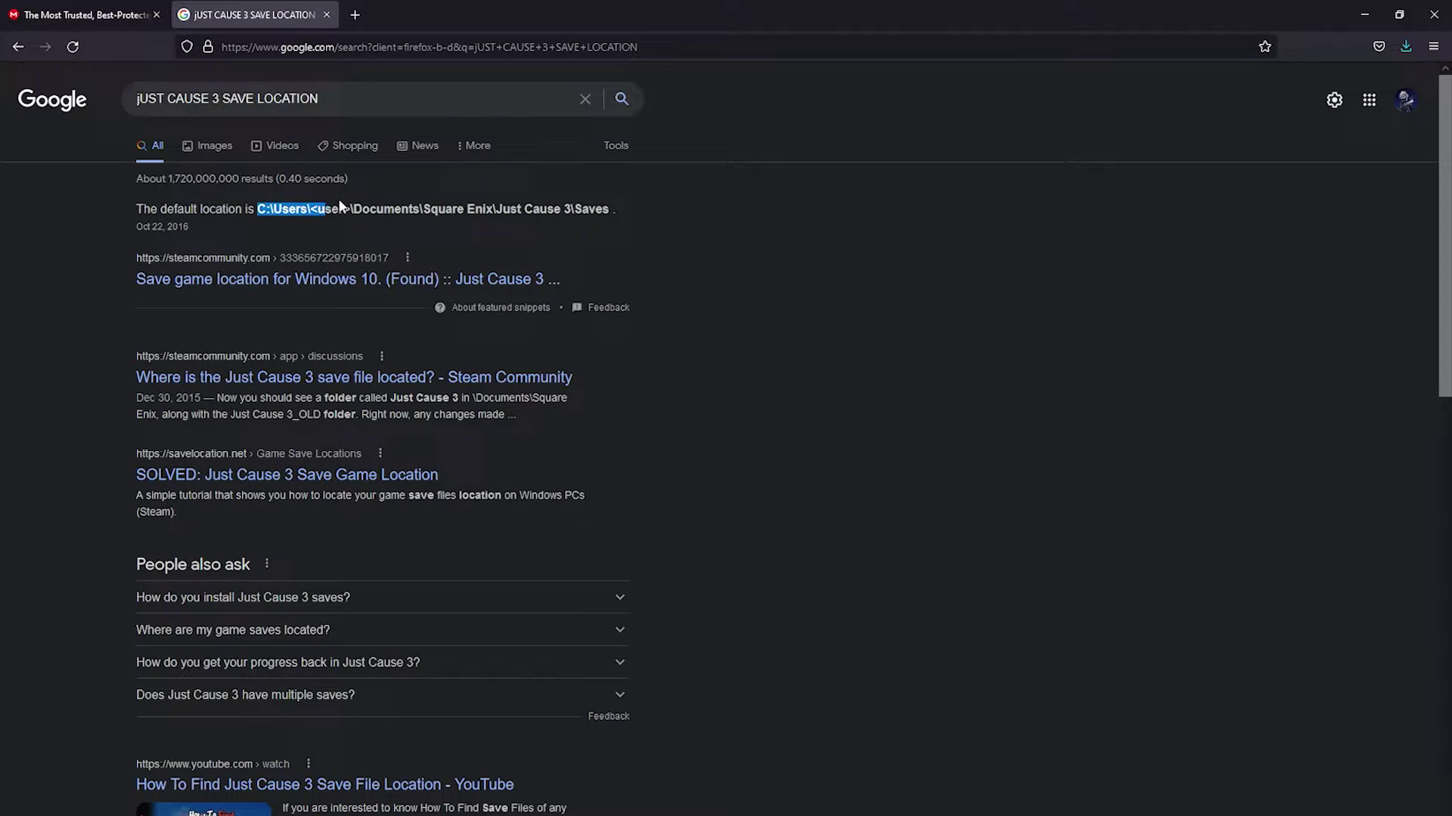
{"action": "left_click_drag", "start_coordinate": [339, 206], "coordinate": [605, 208]}
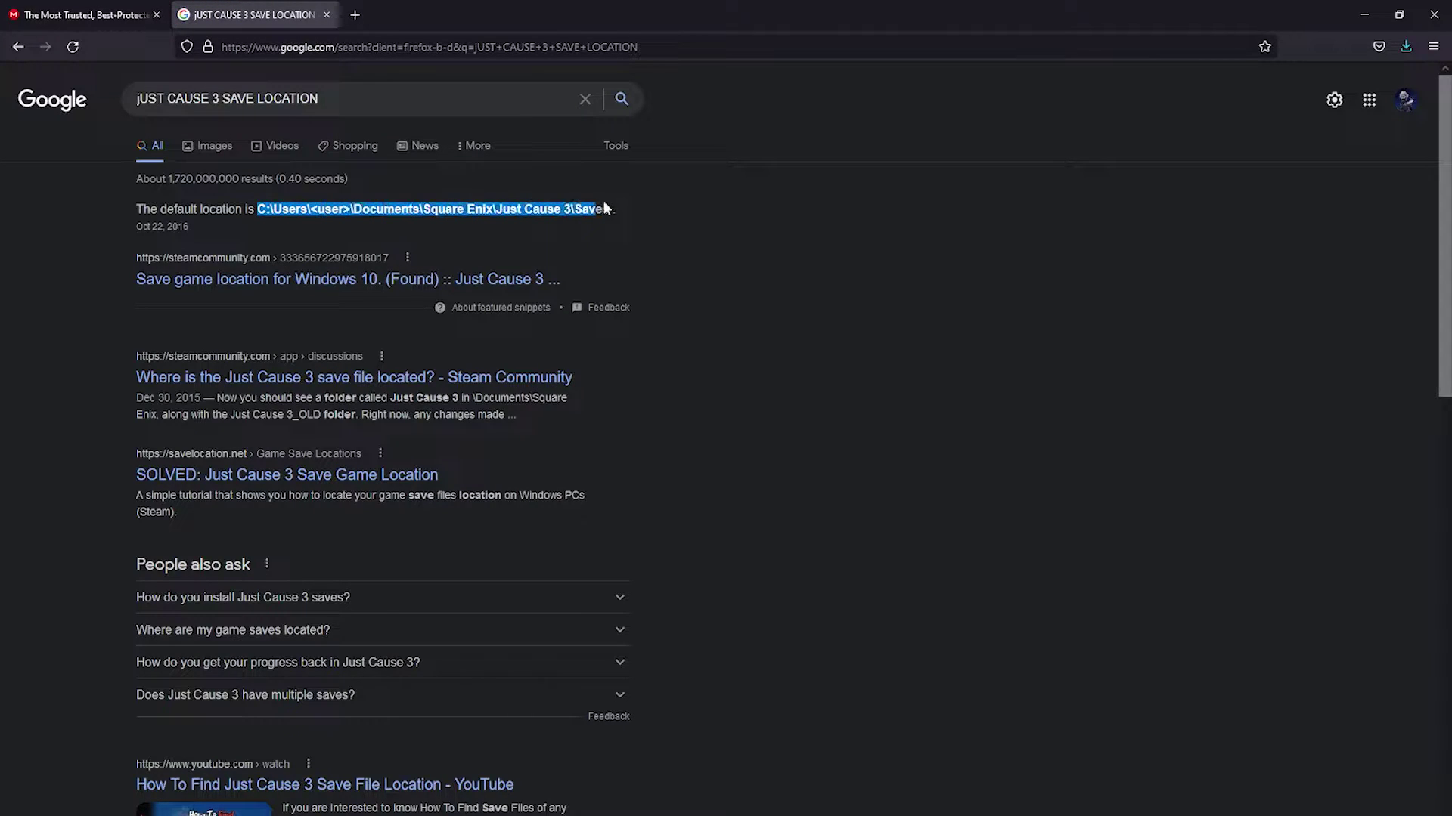
{"action": "left_click", "coordinate": [536, 210]}
{"action": "left_click_drag", "start_coordinate": [304, 189], "coordinate": [570, 189]}
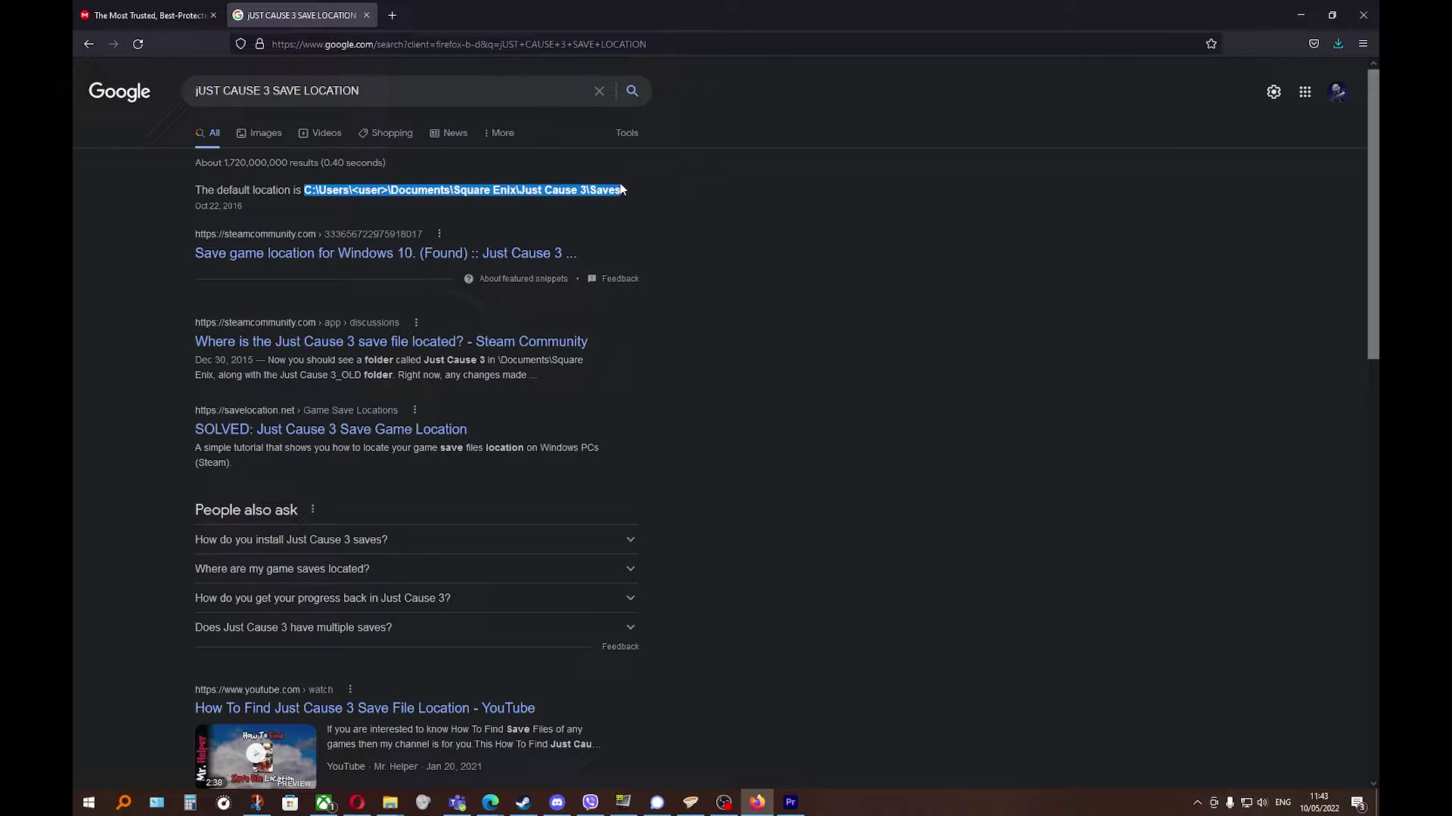
Browse into Square Enix\Just Cause 3\Saves, then return up to Documents.
{"action": "left_click", "coordinate": [621, 190]}
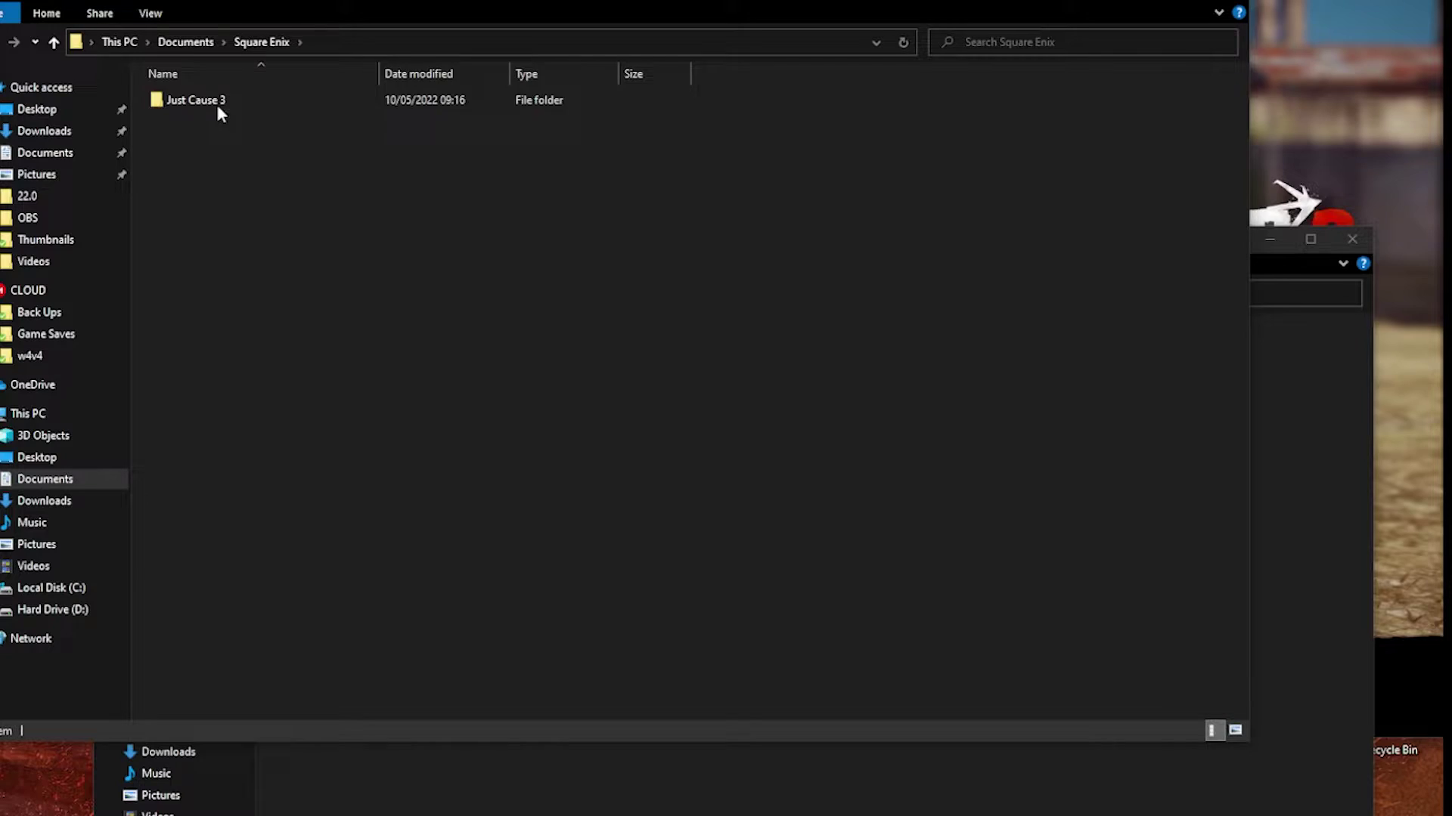
{"action": "double_click", "coordinate": [216, 105]}
{"action": "double_click", "coordinate": [234, 101]}
{"action": "key", "text": "alt+Up"}
{"action": "key", "text": "alt+Up"}
{"action": "key", "text": "alt+Up"}
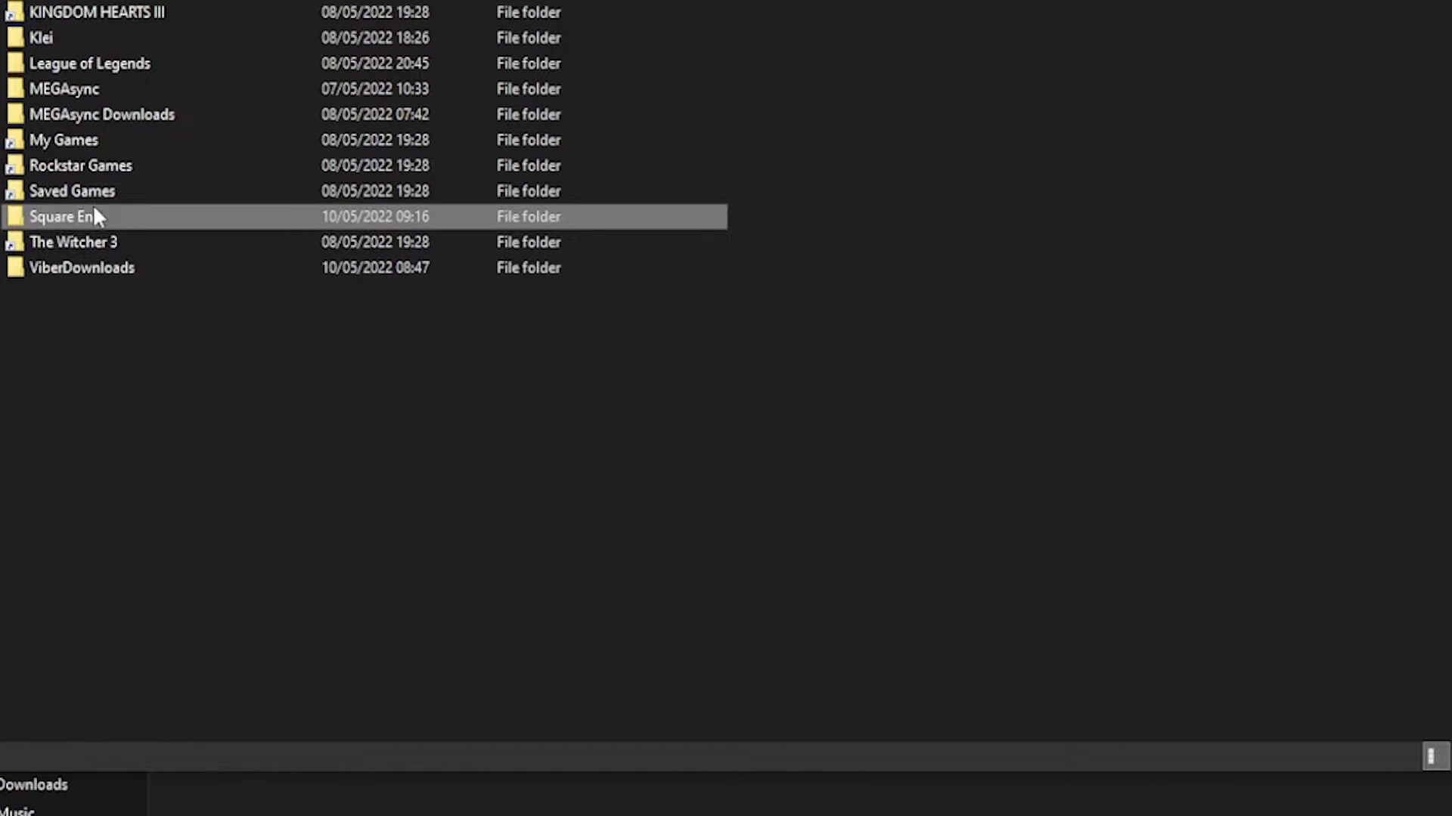
Cut the Square Enix folder from Documents.
{"action": "left_click", "coordinate": [93, 218]}
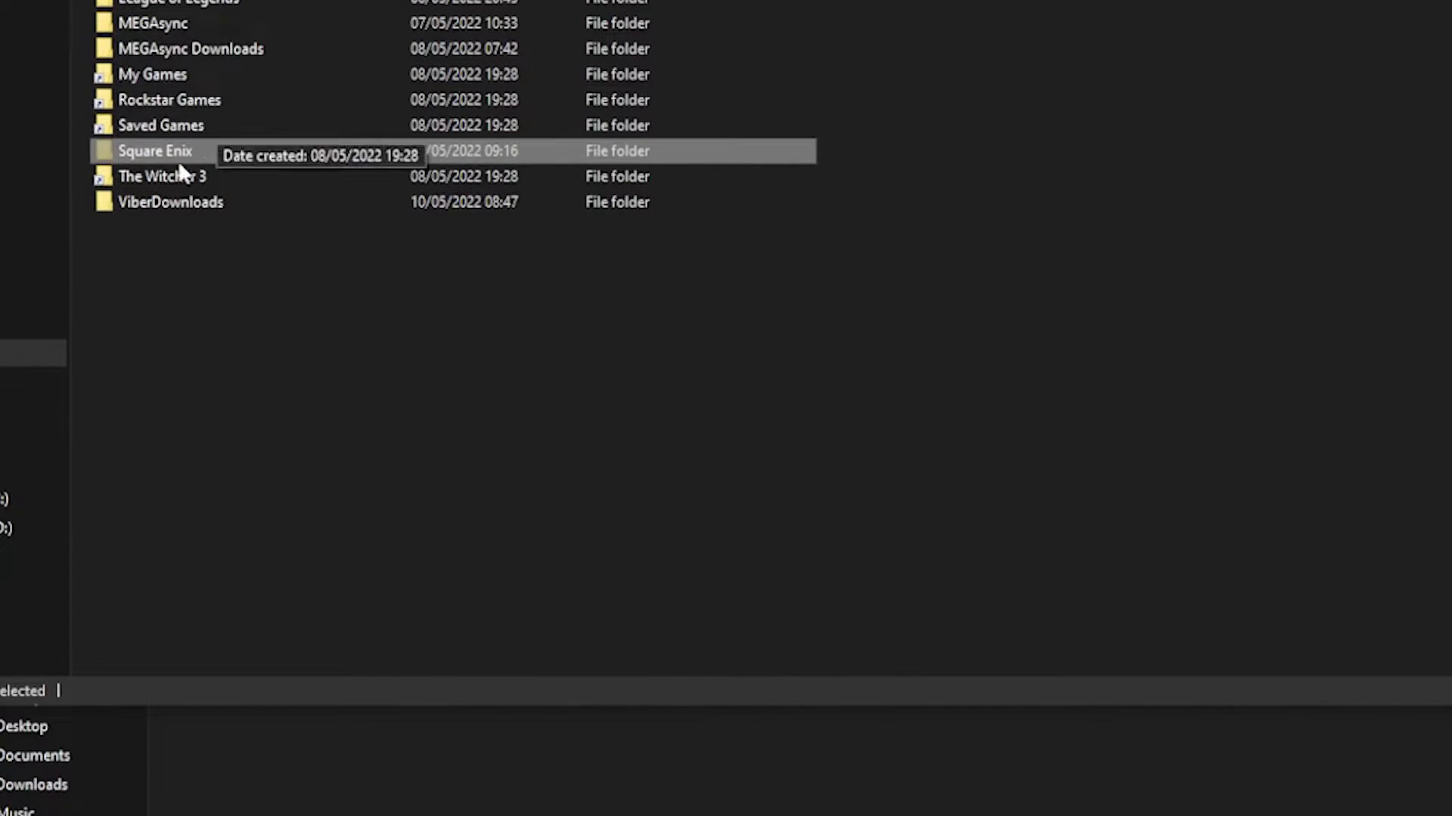
{"action": "right_click", "coordinate": [176, 167]}
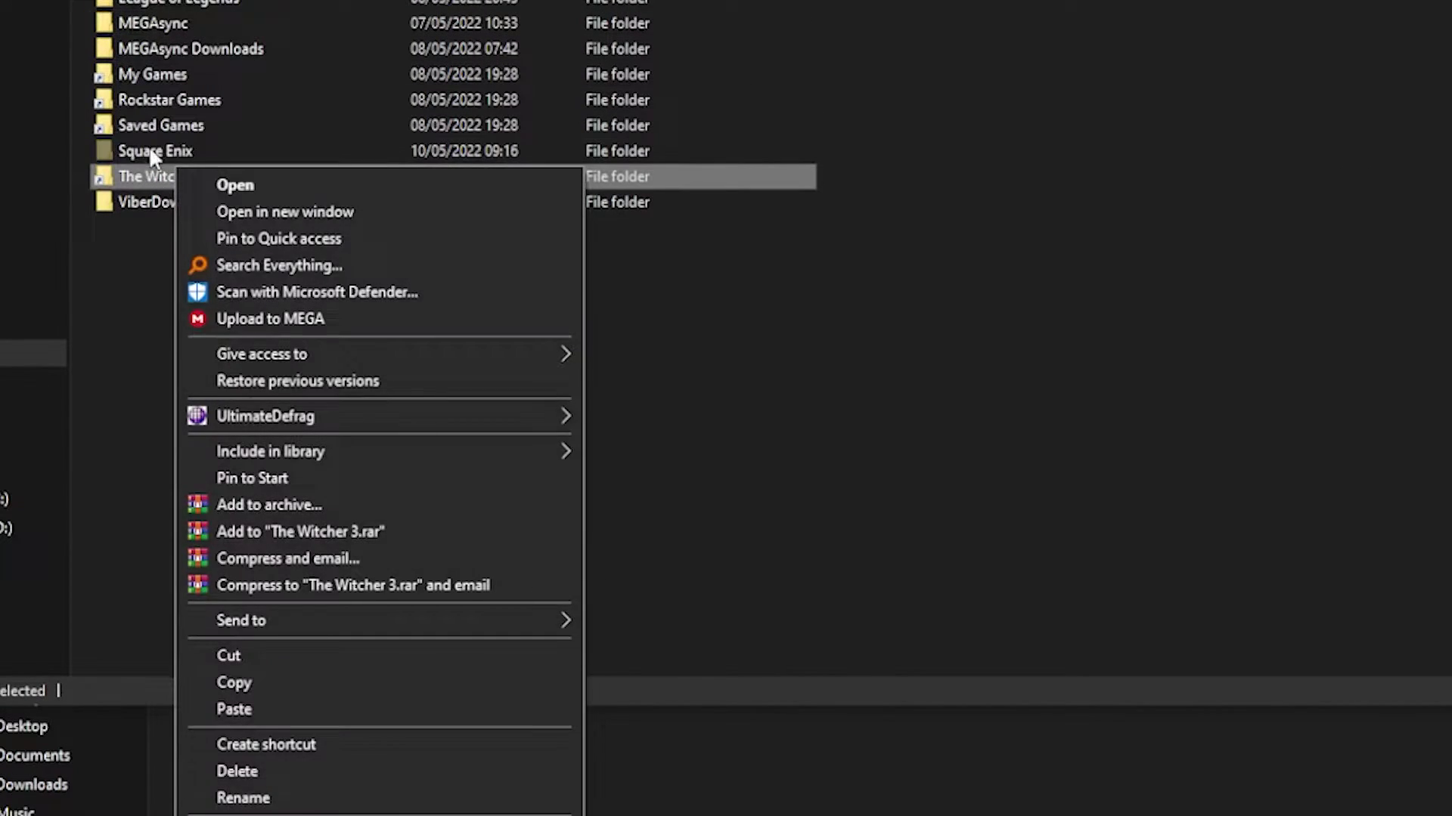
{"action": "left_click", "coordinate": [150, 143]}
{"action": "right_click", "coordinate": [201, 152]}
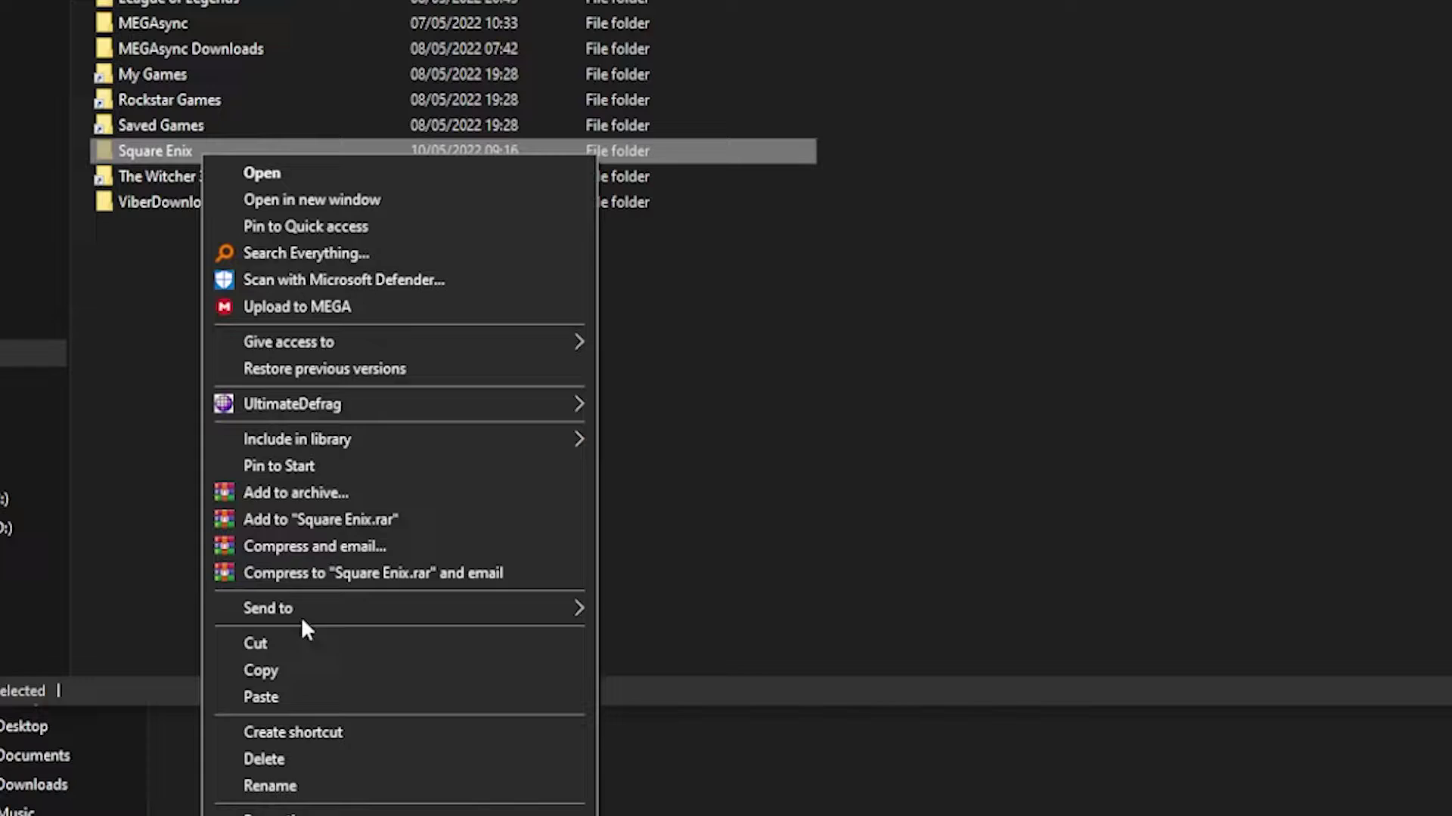
{"action": "left_click", "coordinate": [261, 670]}
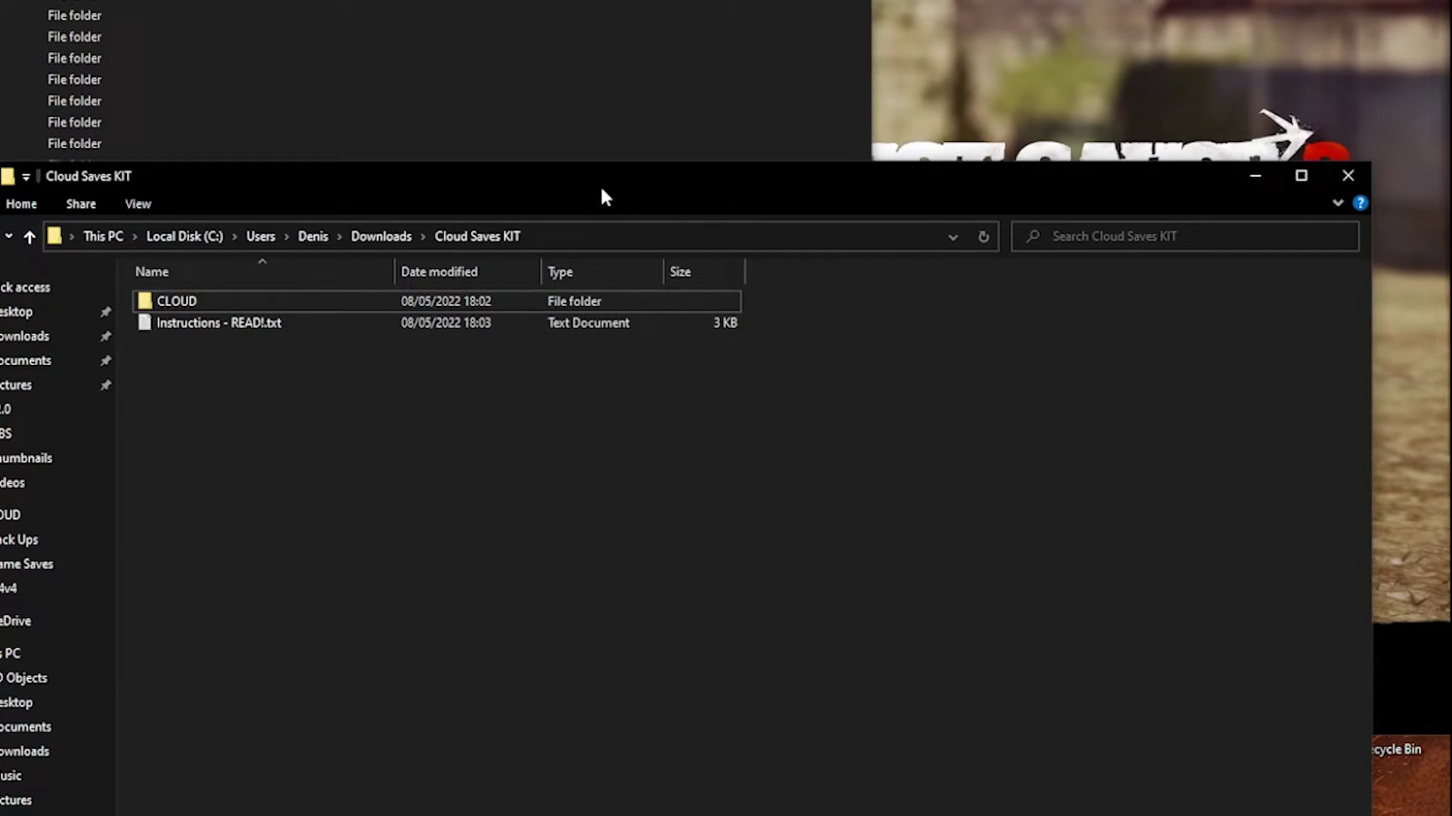
Paste the Square Enix folder into Cloud Saves KIT\CLOUD\SAVES.
{"action": "double_click", "coordinate": [310, 300]}
{"action": "double_click", "coordinate": [201, 323]}
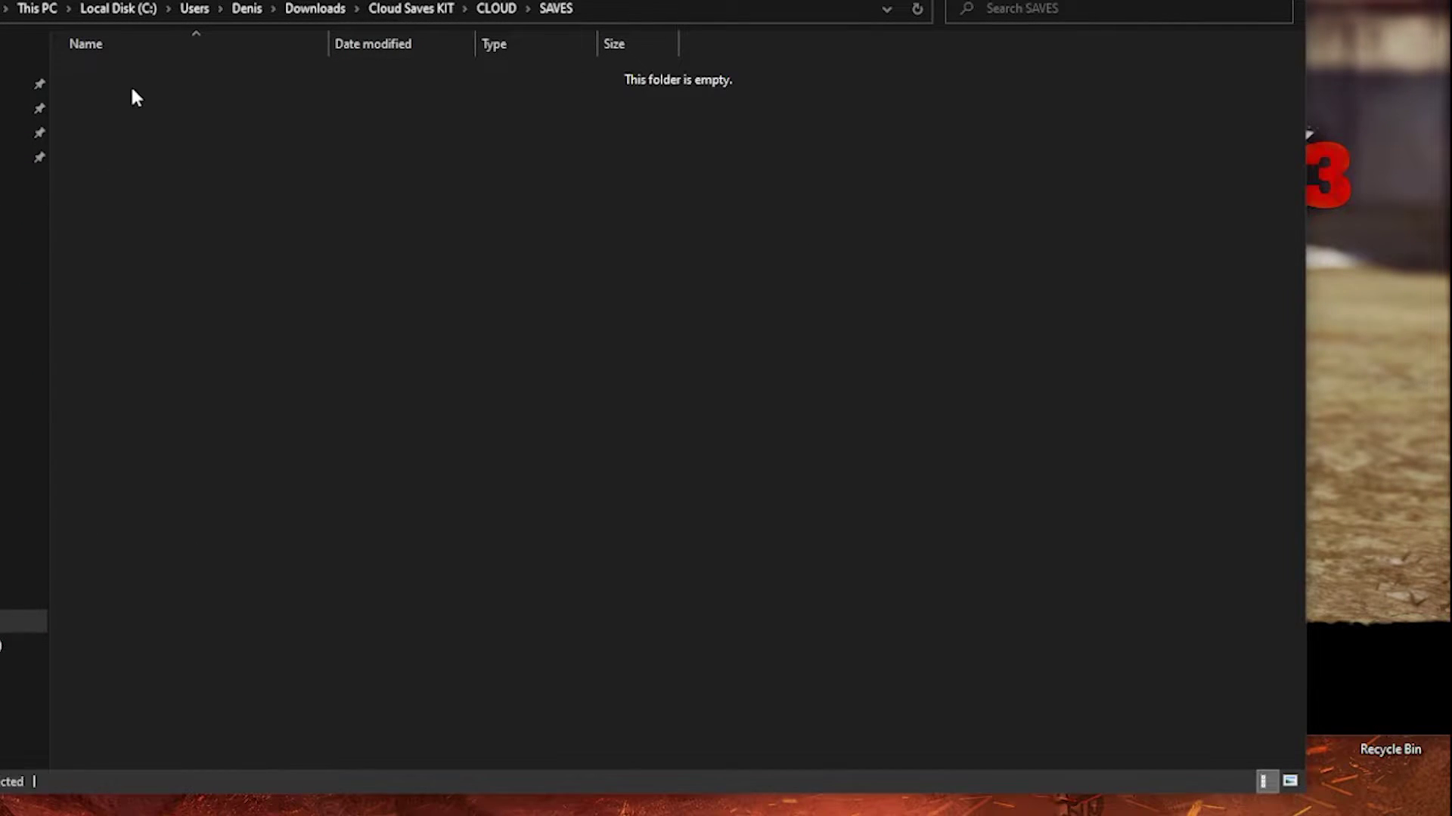
{"action": "right_click", "coordinate": [198, 271]}
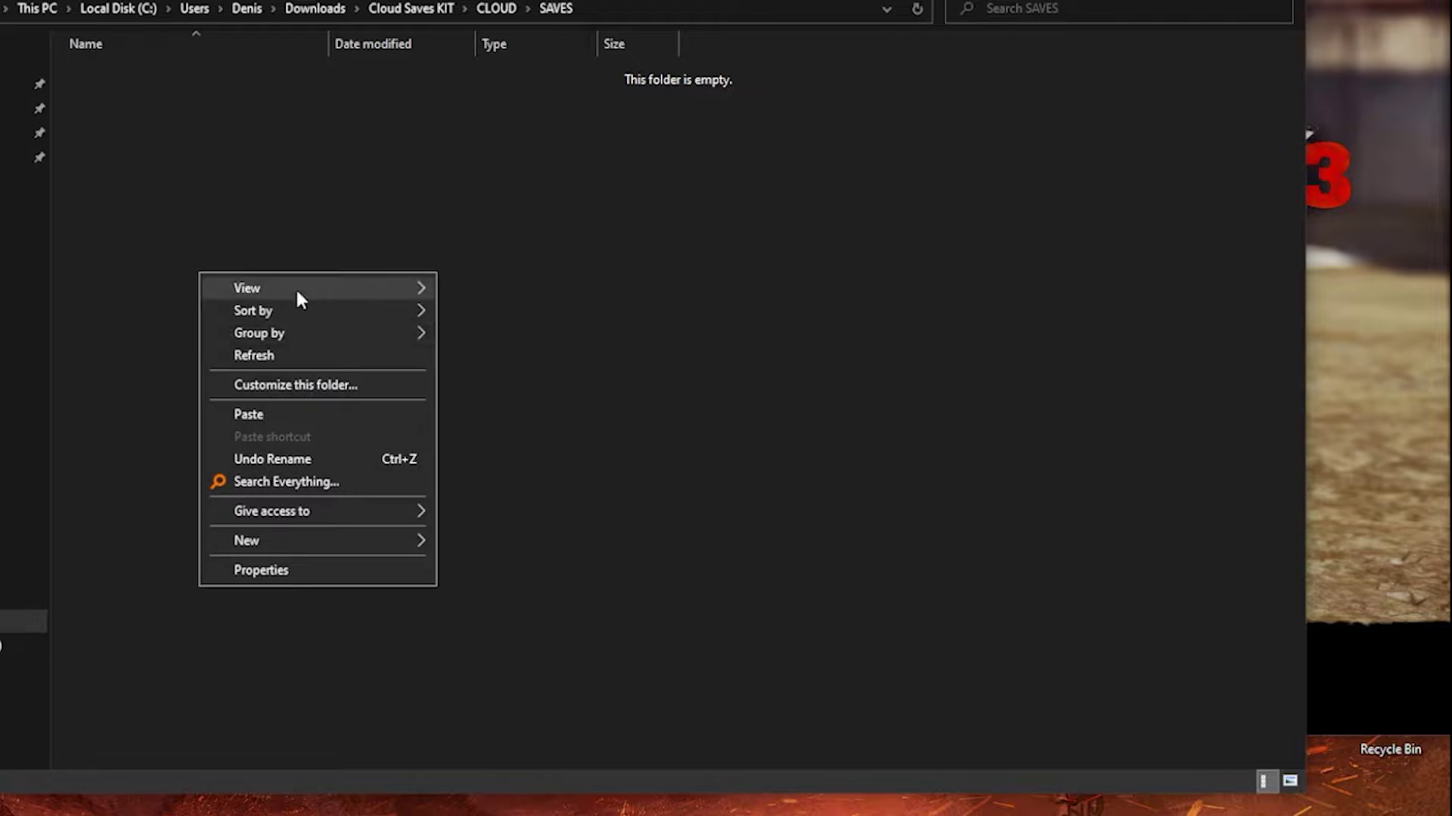
{"action": "left_click", "coordinate": [298, 411]}
{"action": "left_click", "coordinate": [379, 213]}
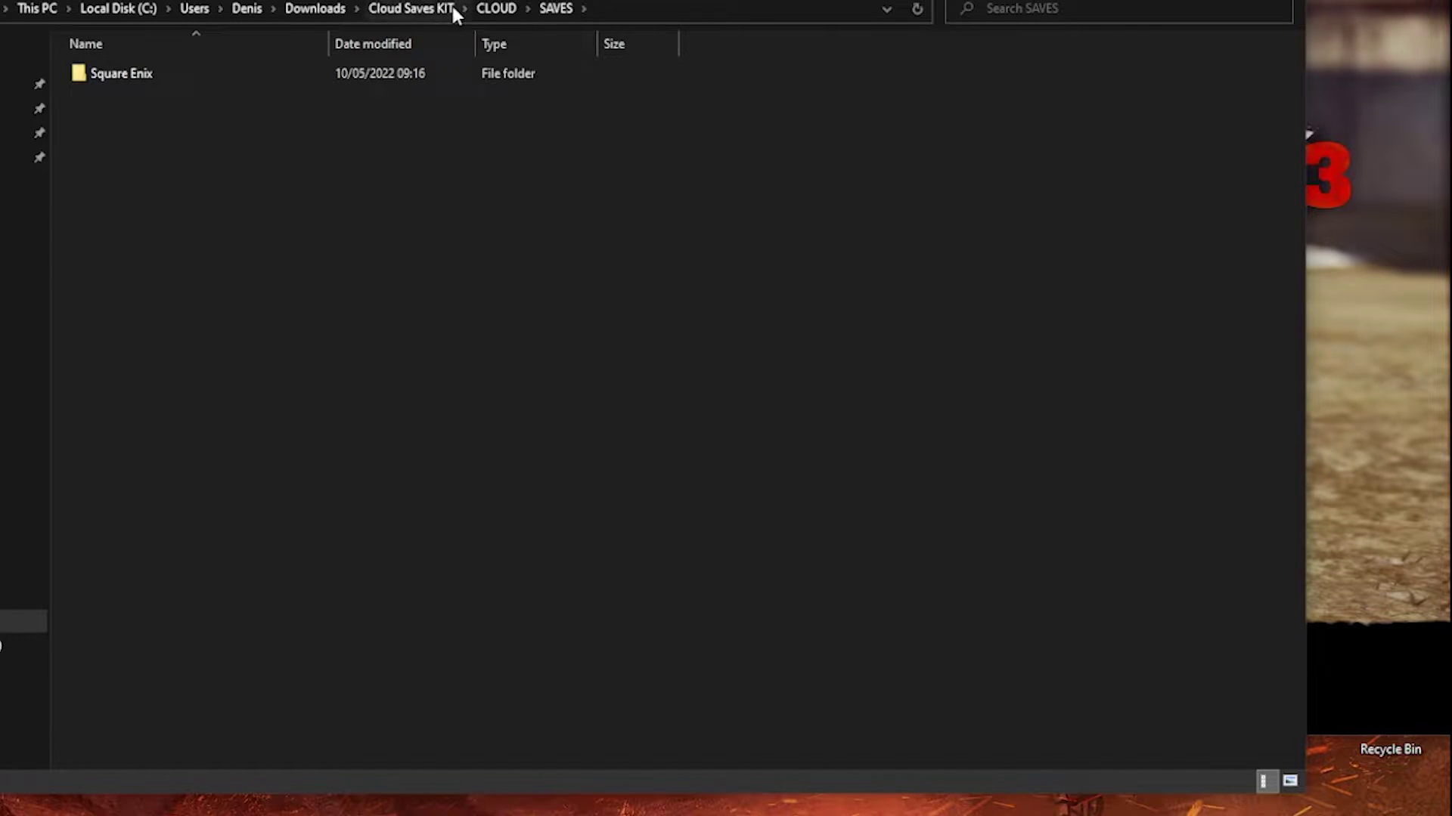
Open DELETE Save Folders (Run as Admin).bat in Notepad for editing.
{"action": "left_click", "coordinate": [491, 8]}
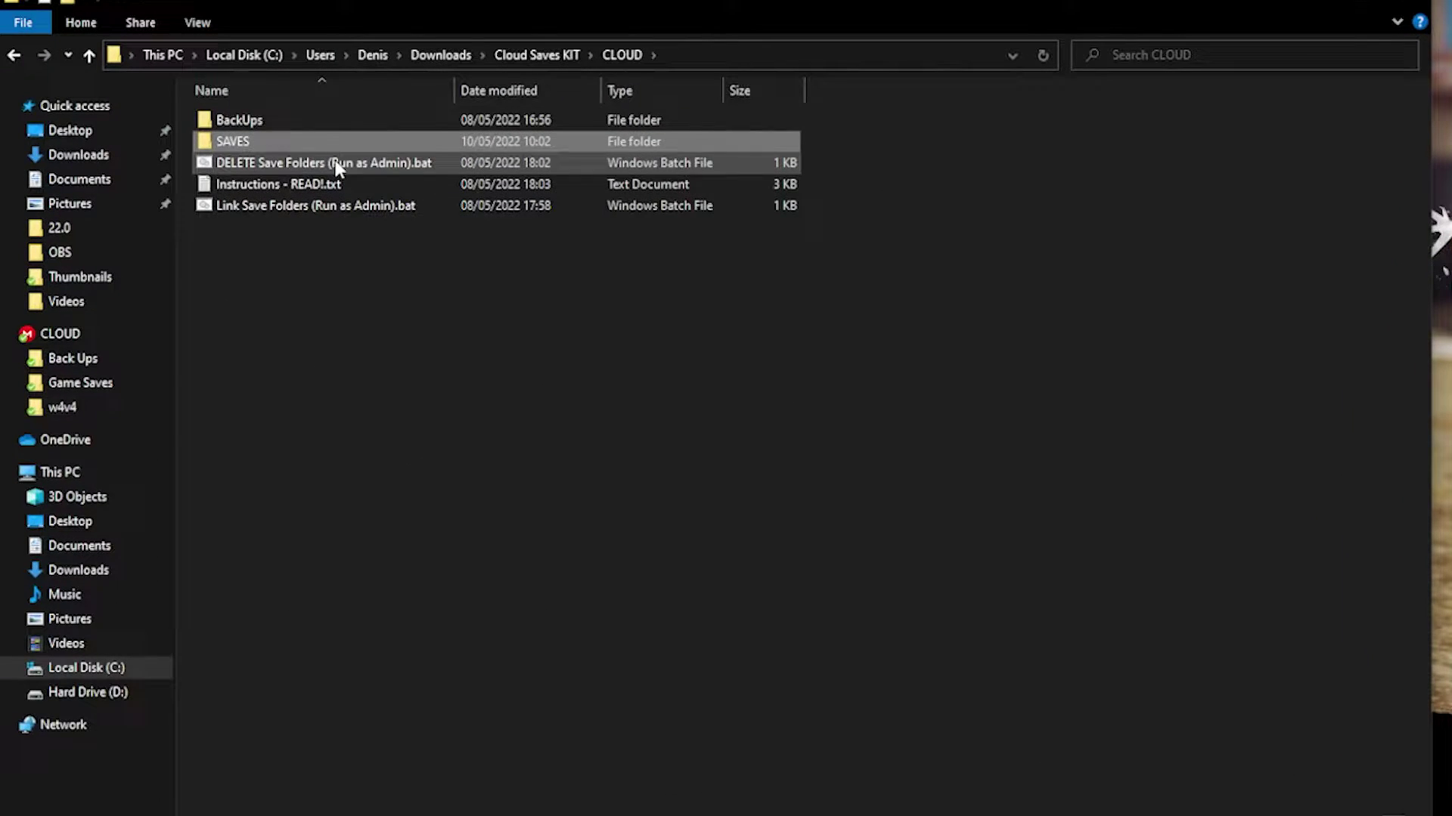
{"action": "left_click", "coordinate": [333, 162]}
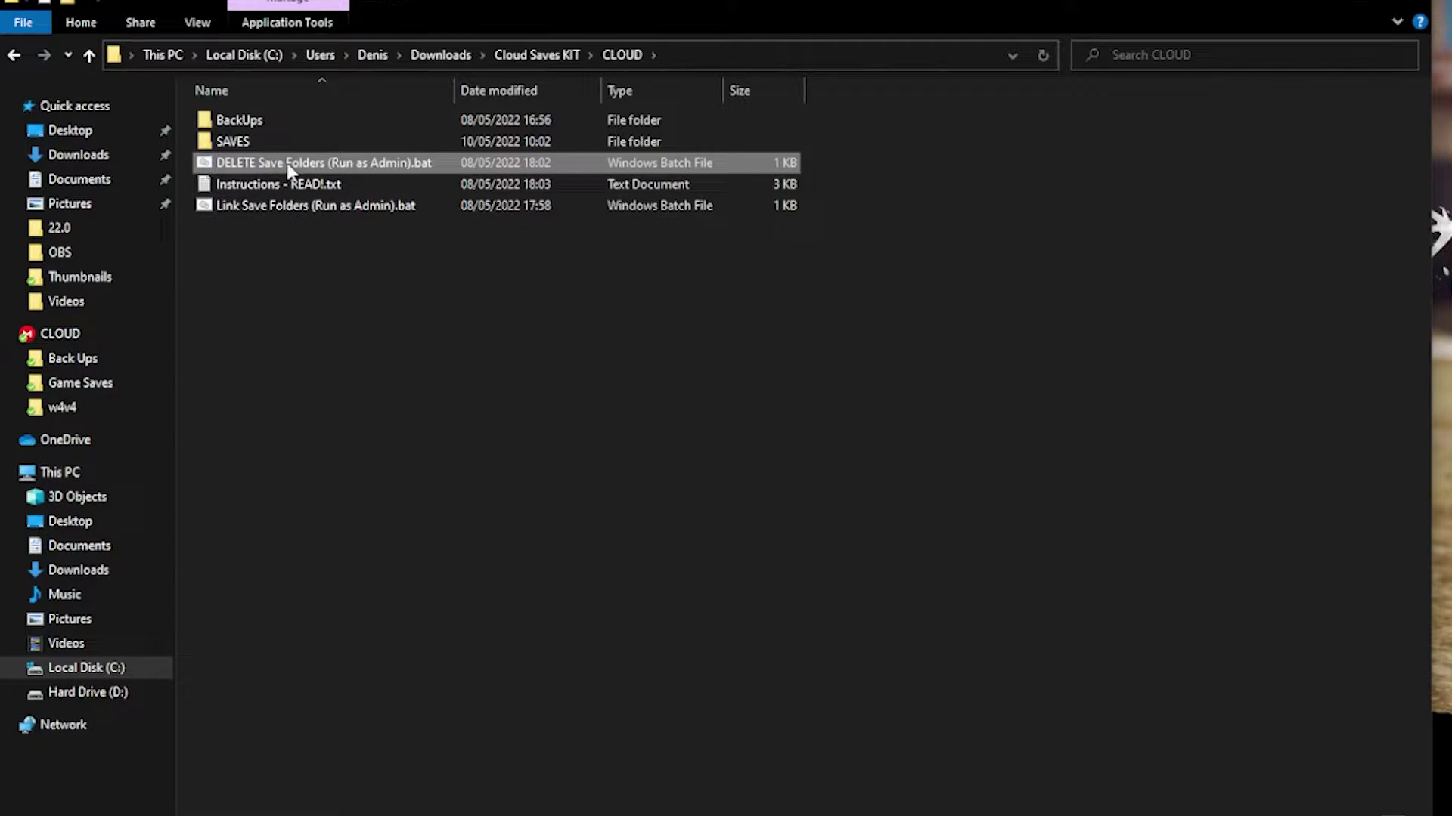
{"action": "right_click", "coordinate": [288, 166]}
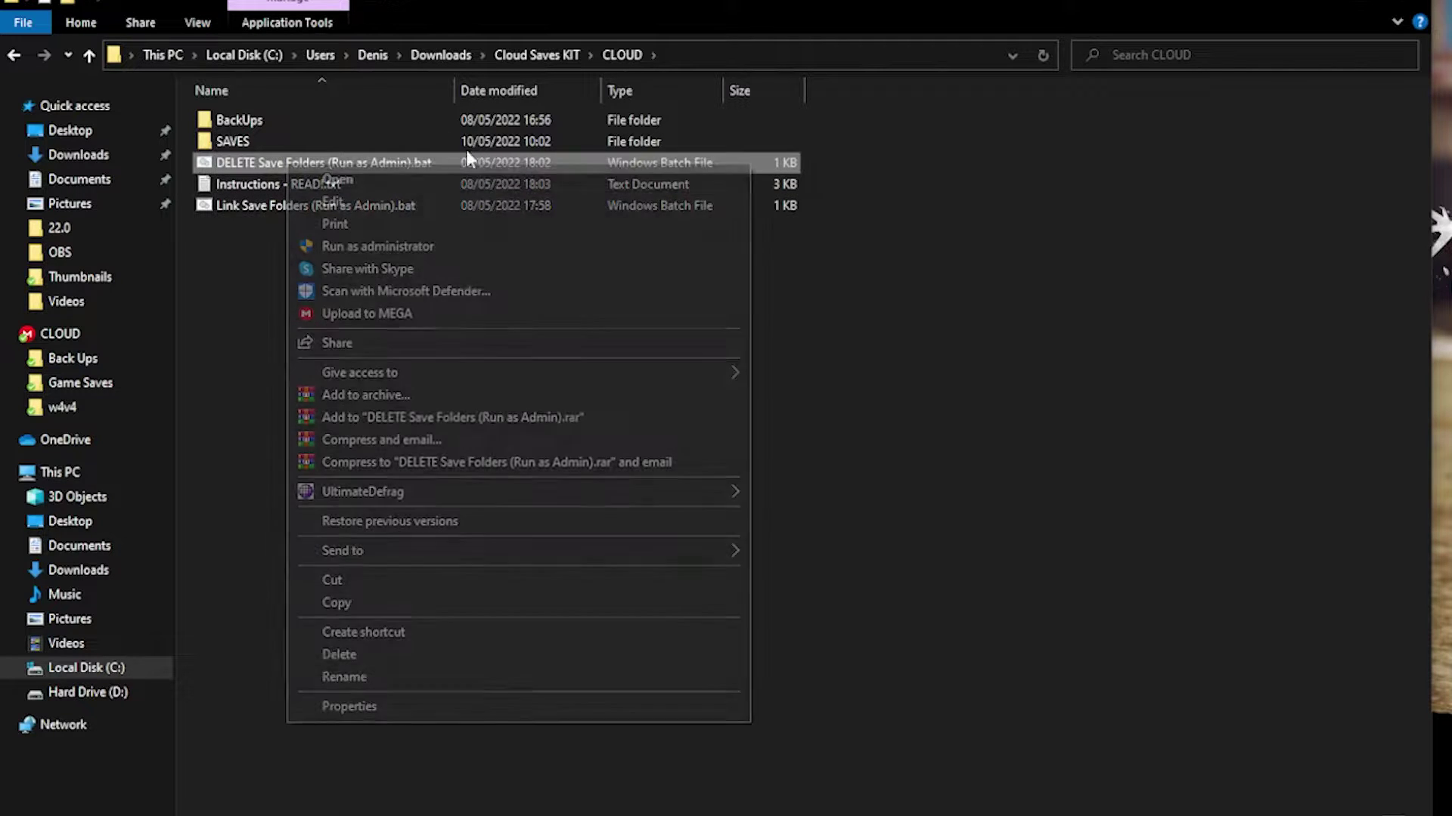
{"action": "left_click", "coordinate": [204, 261]}
{"action": "right_click", "coordinate": [365, 163]}
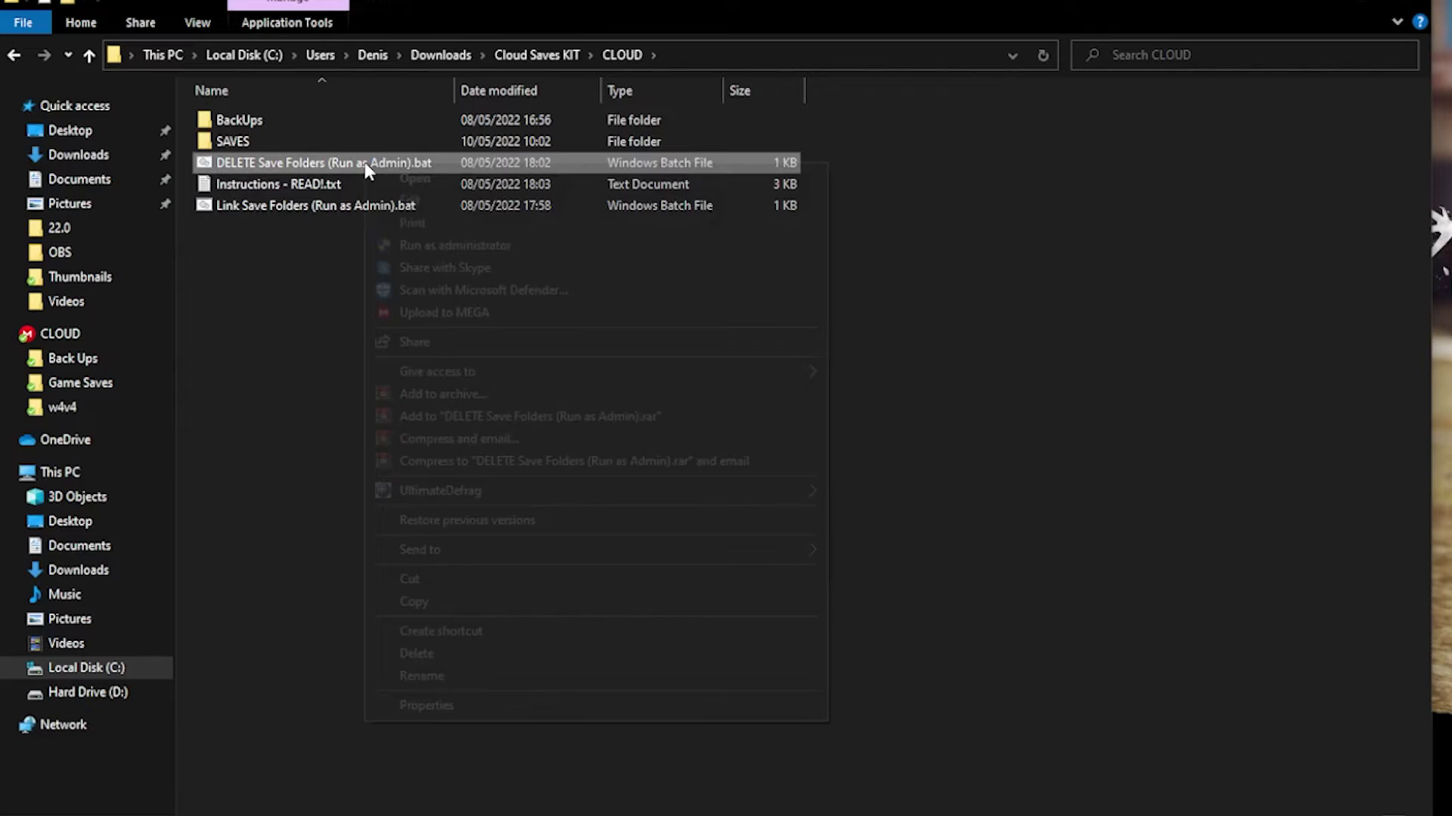
{"action": "left_click", "coordinate": [428, 202]}
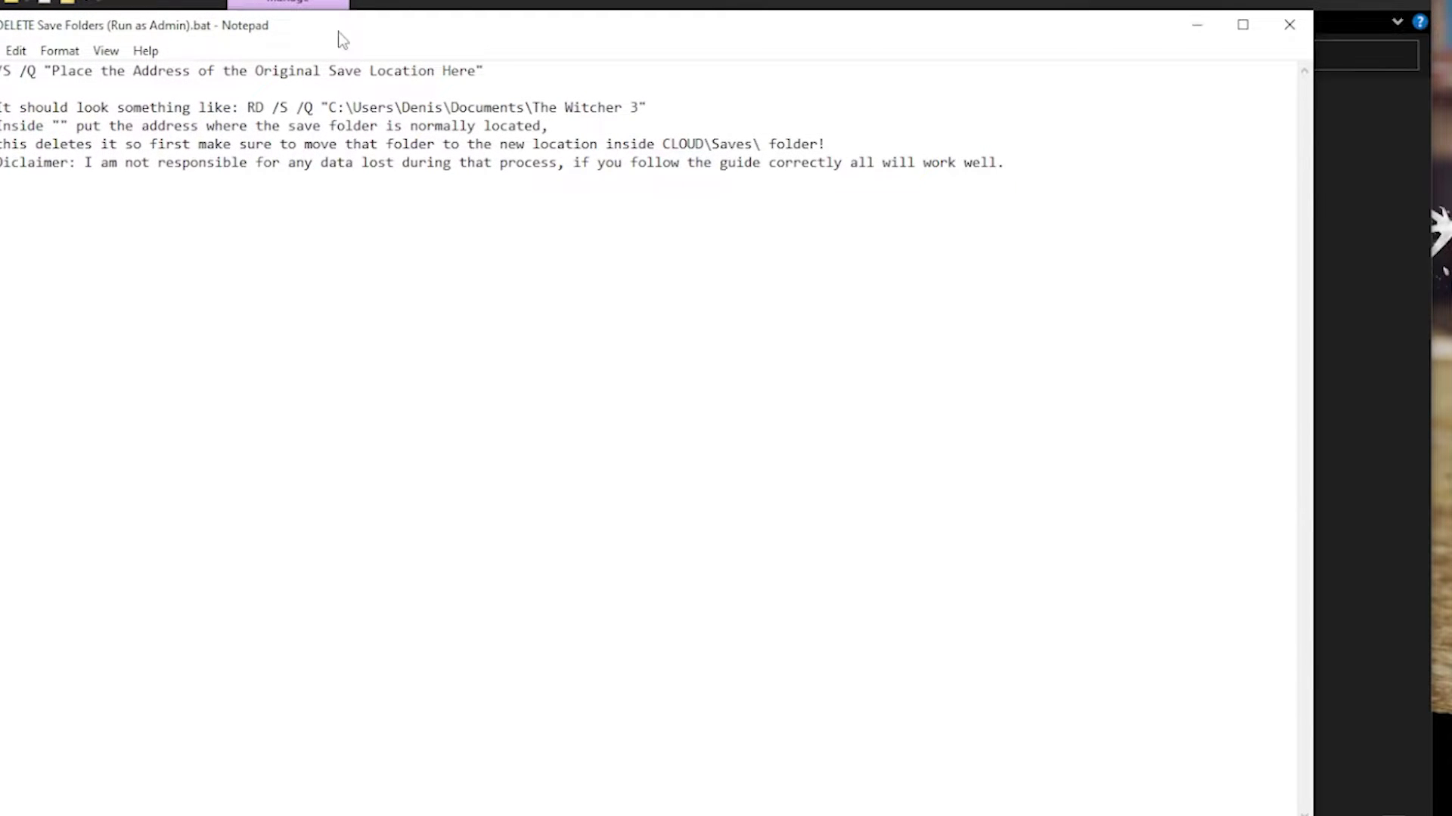
{"action": "left_click_drag", "start_coordinate": [340, 38], "coordinate": [369, 46]}
{"action": "left_click_drag", "start_coordinate": [488, 44], "coordinate": [371, 64]}
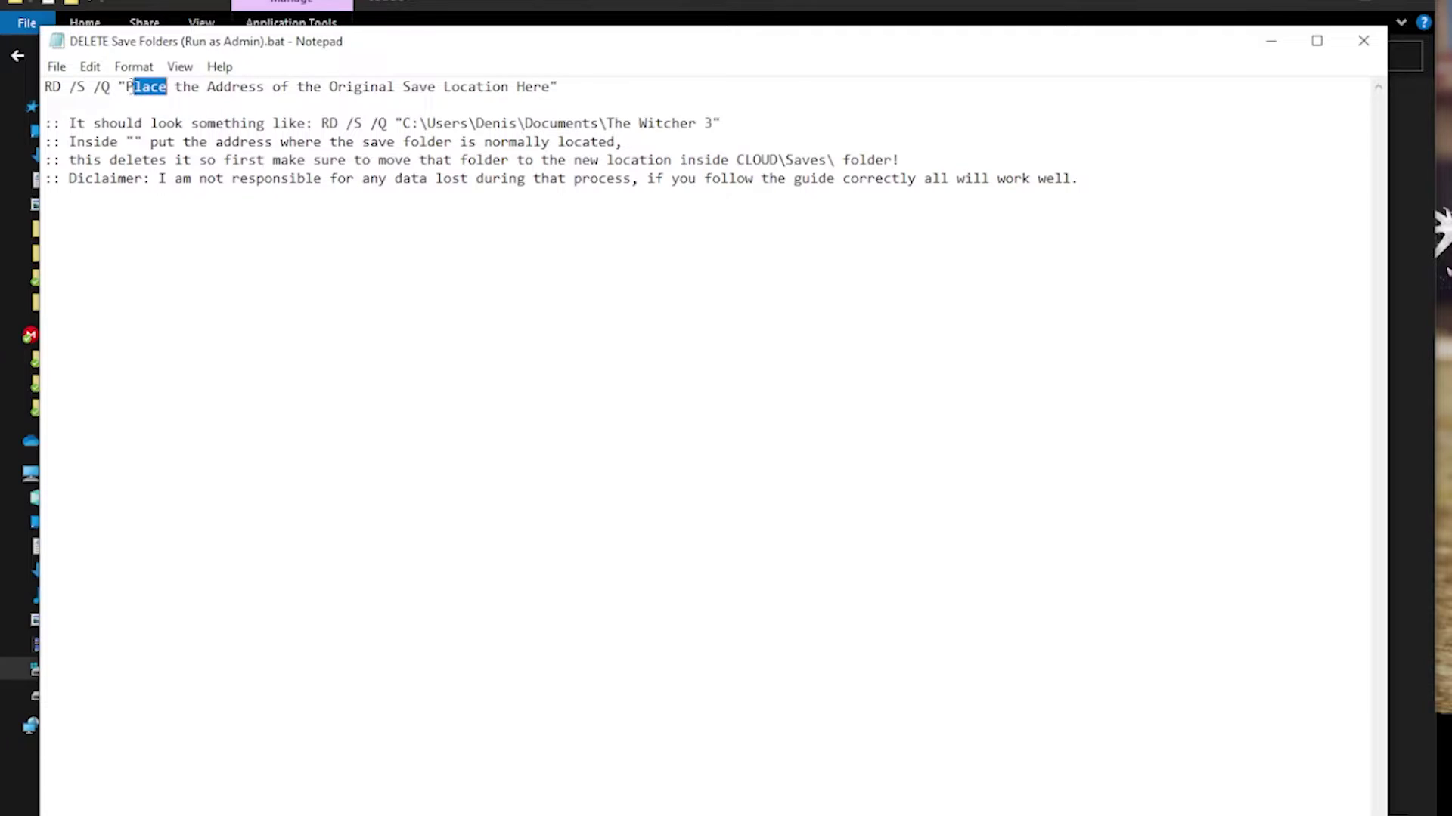
{"action": "left_click_drag", "start_coordinate": [154, 89], "coordinate": [510, 94]}
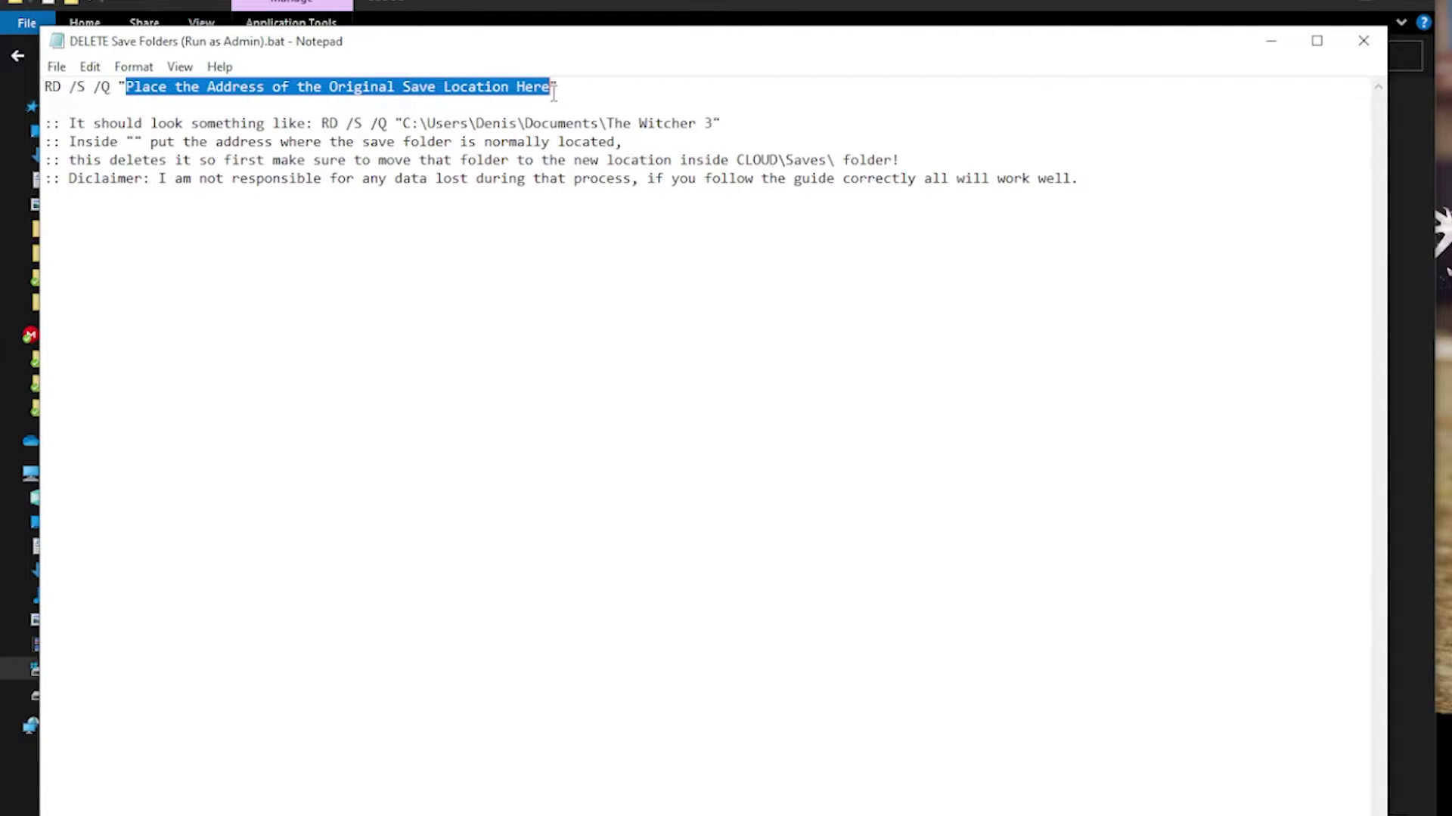
{"action": "key", "text": "alt+F4"}
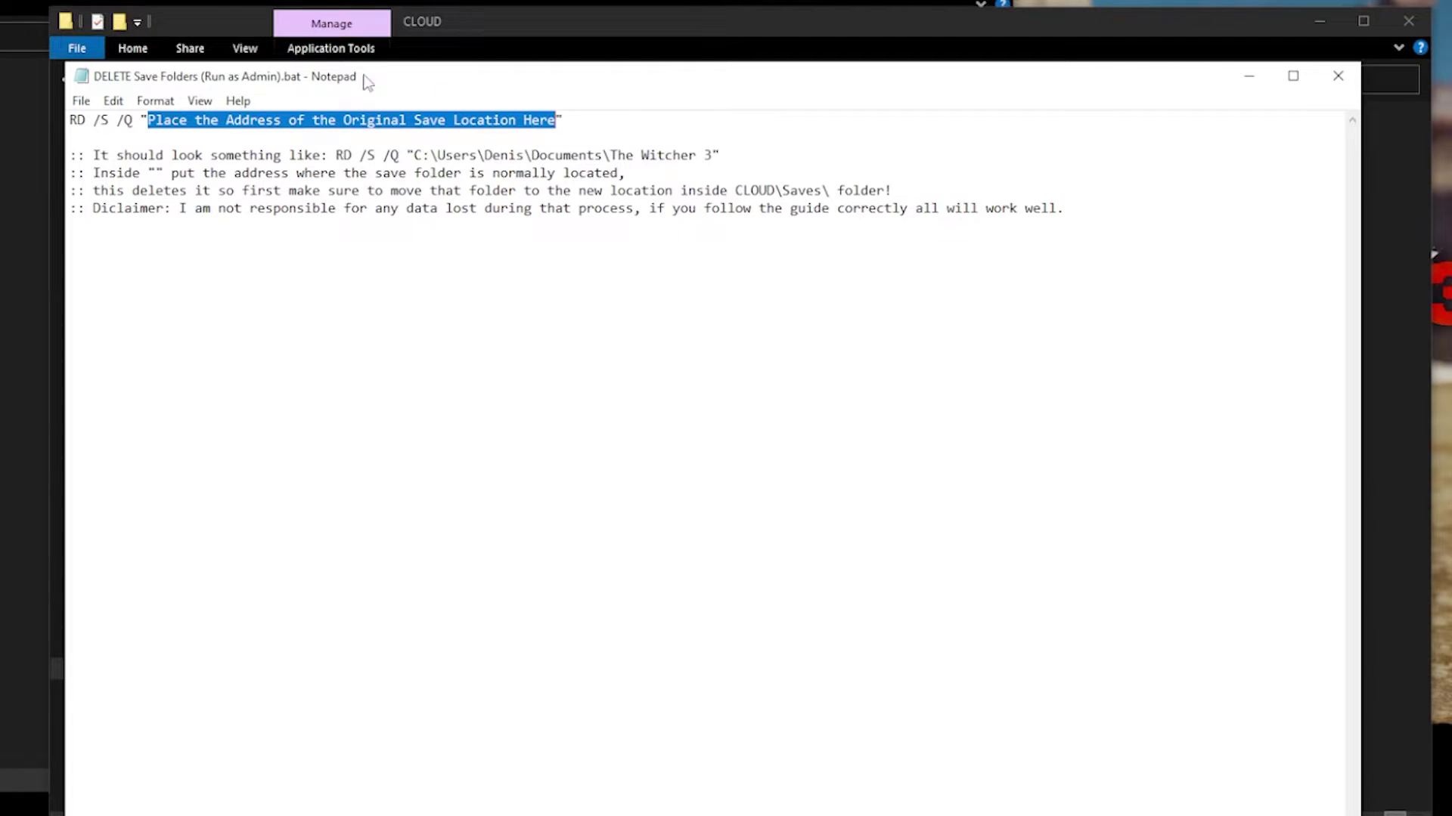
Paste the copied save path over the placeholder and replace <user> with the account's user name.
{"action": "left_click", "coordinate": [542, 120]}
{"action": "left_click_drag", "start_coordinate": [166, 128], "coordinate": [156, 128]}
{"action": "type", "text": "C:\\Users\\<user>\\Documents\\Square Enix\\Just Cause 3\\Saves"}
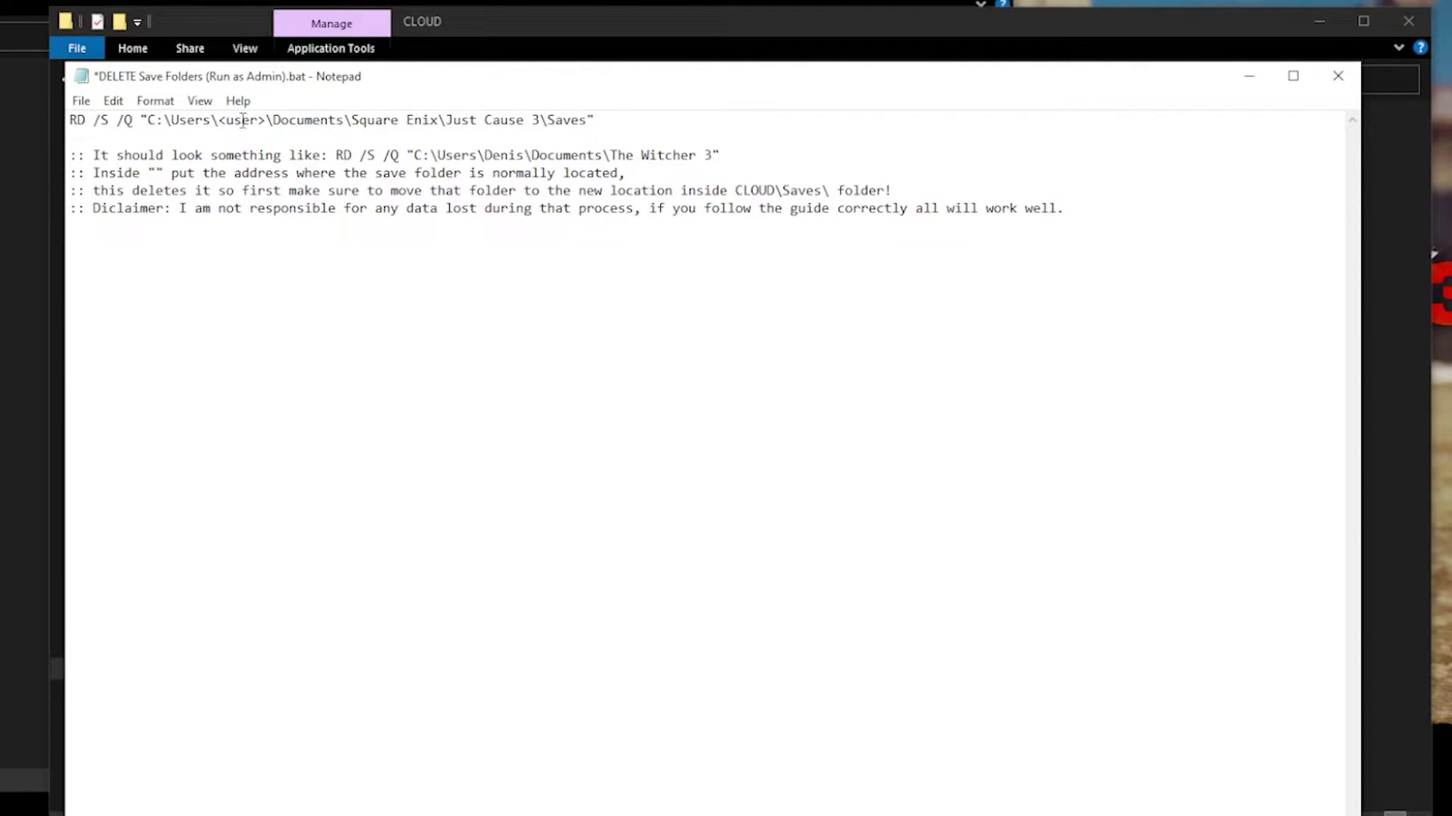
{"action": "left_click_drag", "start_coordinate": [219, 120], "coordinate": [269, 120]}
{"action": "type", "text": "D"}
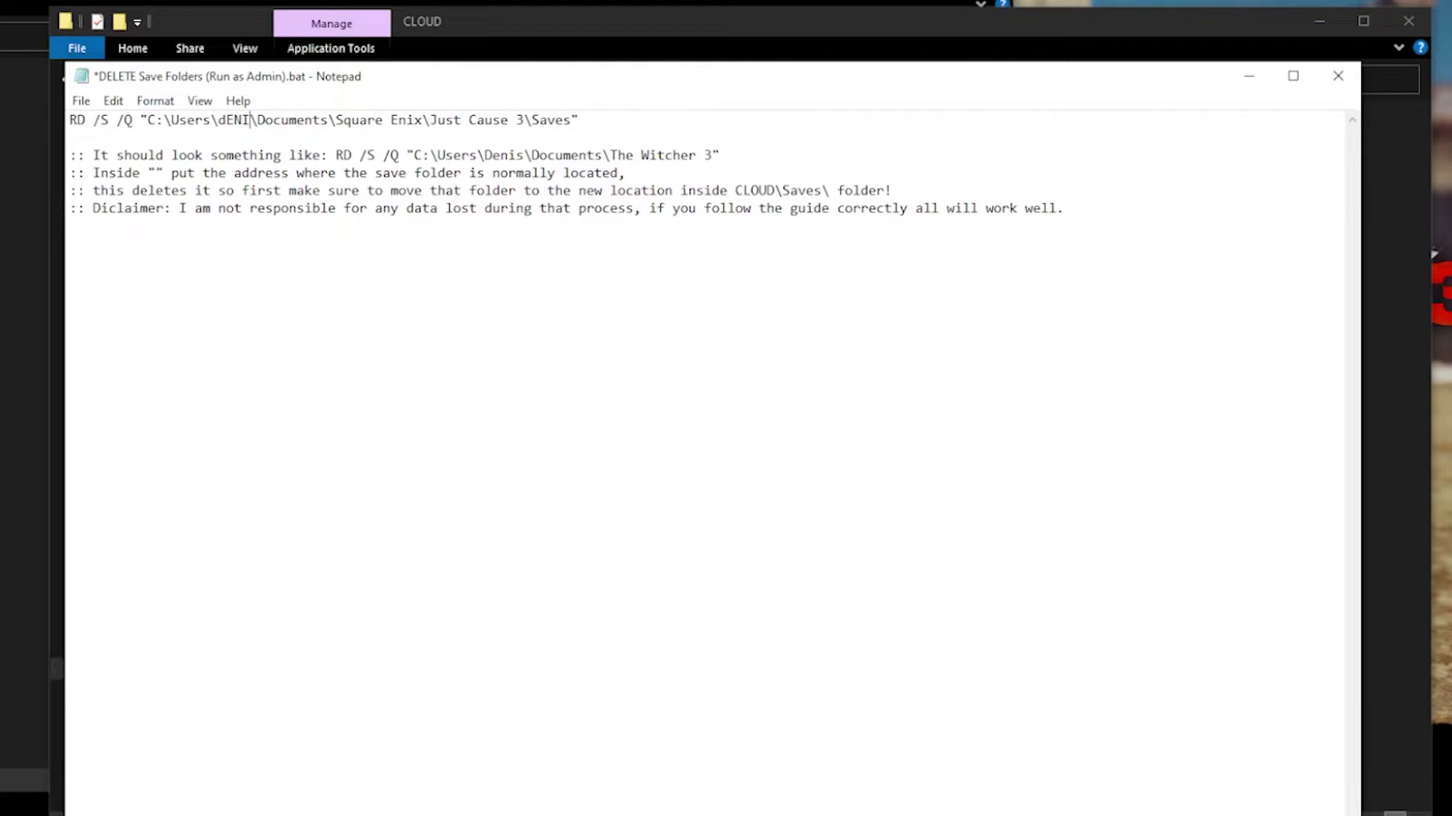
{"action": "type", "text": "enis"}
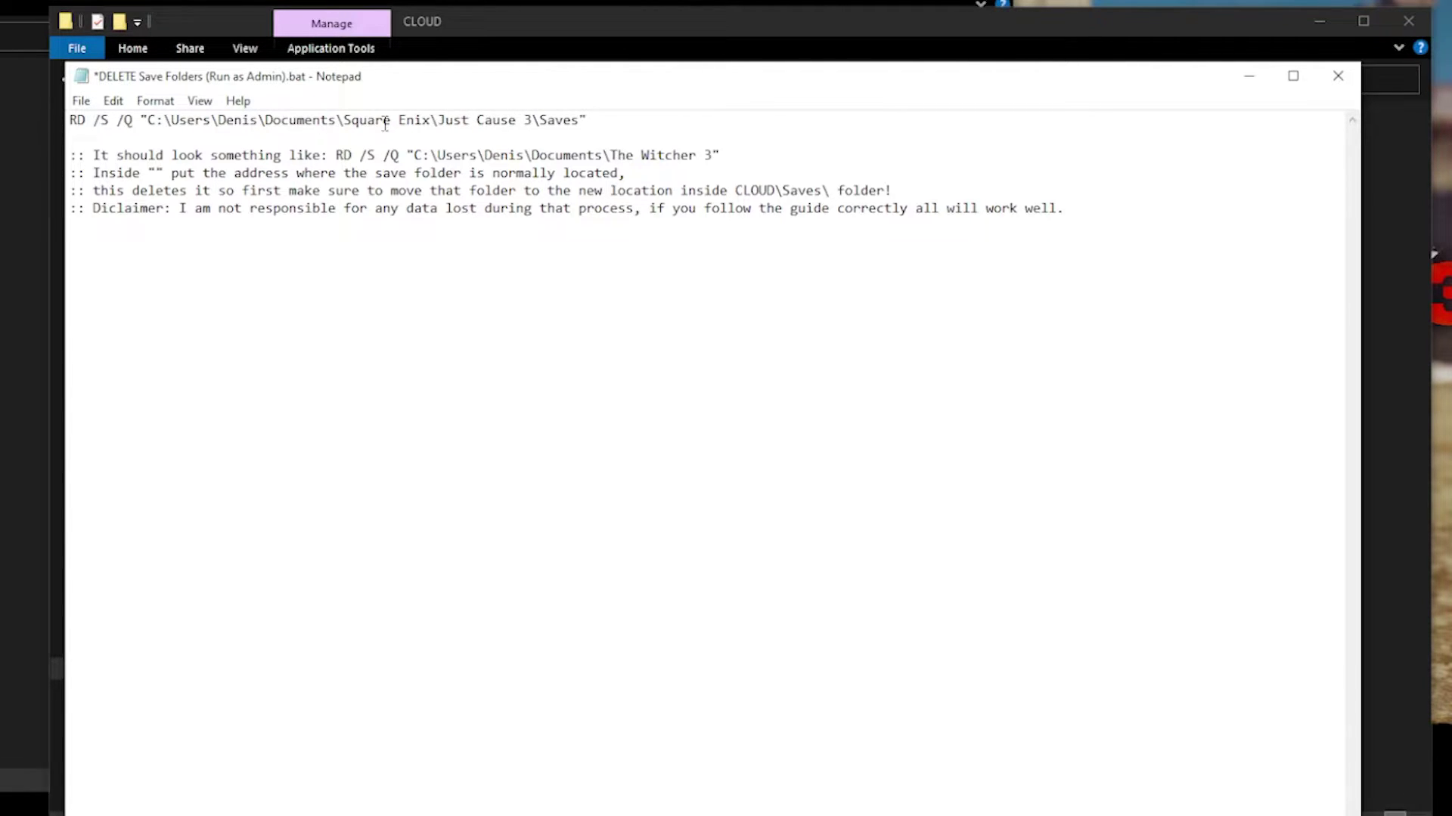
Trim the trailing \Saves so the path ends at Square Enix\Just Cause 3, then save and close.
{"action": "left_click_drag", "start_coordinate": [344, 120], "coordinate": [433, 121]}
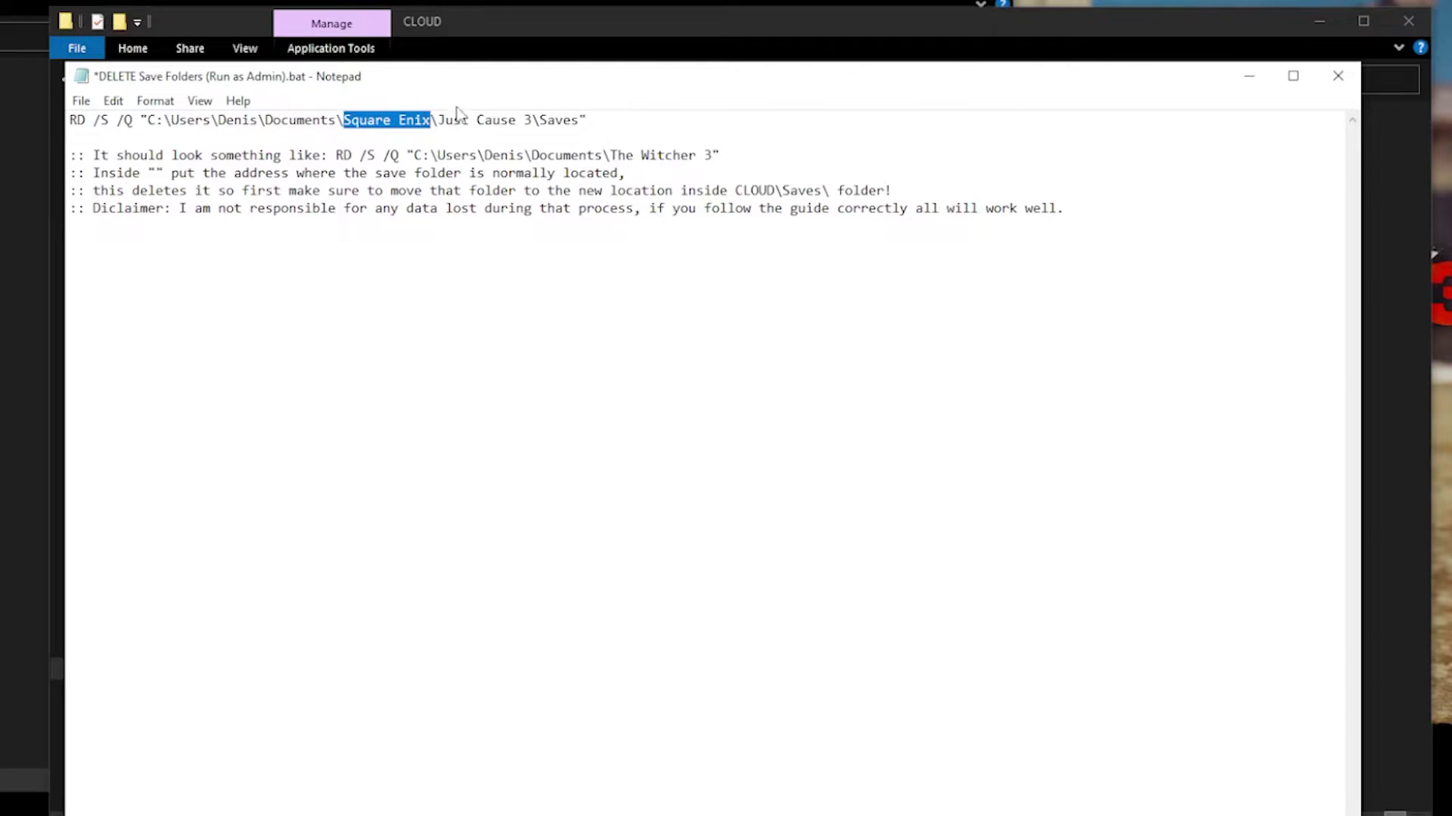
{"action": "left_click", "coordinate": [437, 121]}
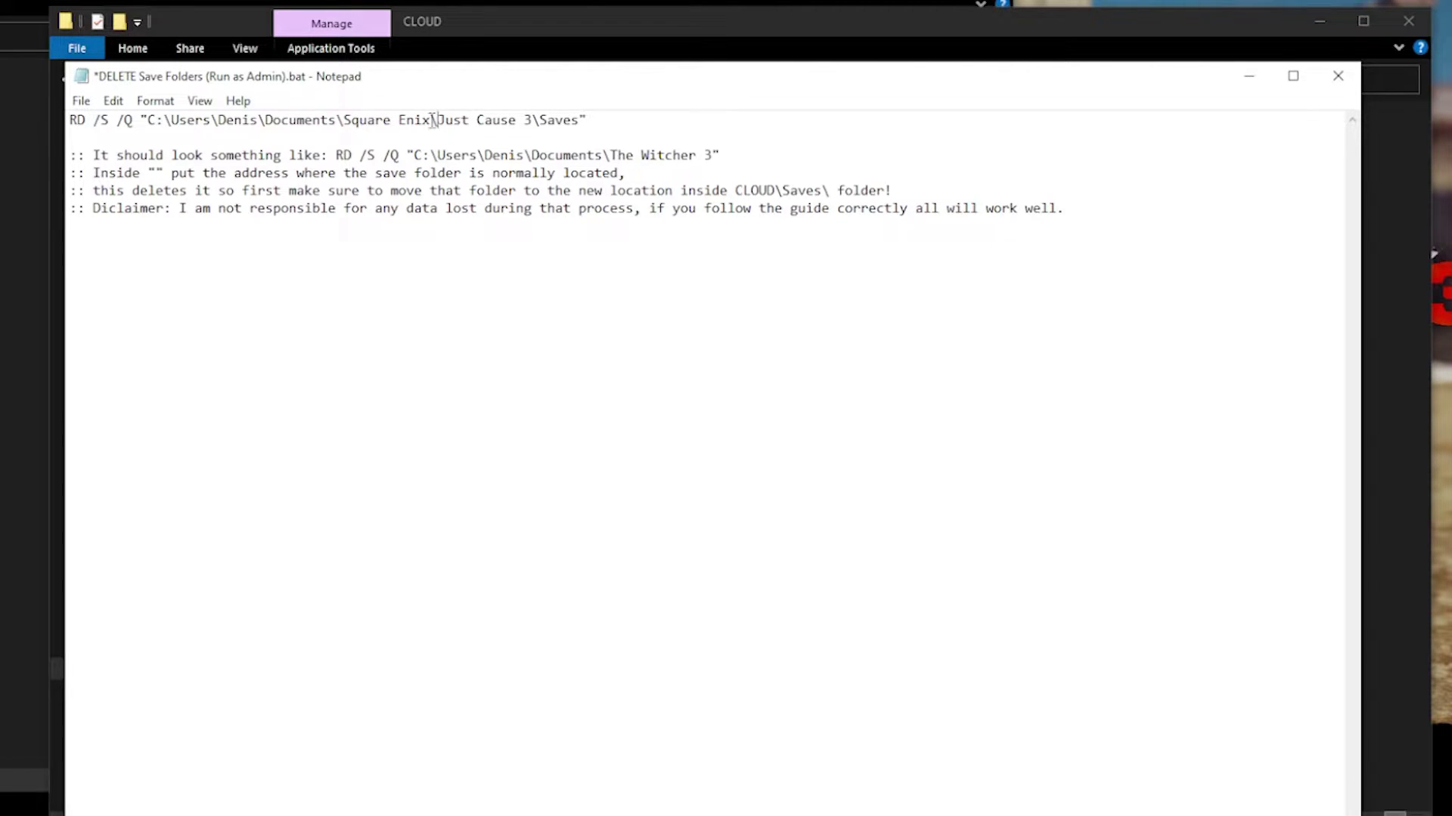
{"action": "left_click_drag", "start_coordinate": [533, 121], "coordinate": [573, 123]}
{"action": "key", "text": "End"}
{"action": "mouse_move", "coordinate": [614, 82]}
{"action": "left_mouse_down"}
{"action": "mouse_move", "coordinate": [575, 94]}
{"action": "mouse_move", "coordinate": [597, 83]}
{"action": "left_mouse_up"}
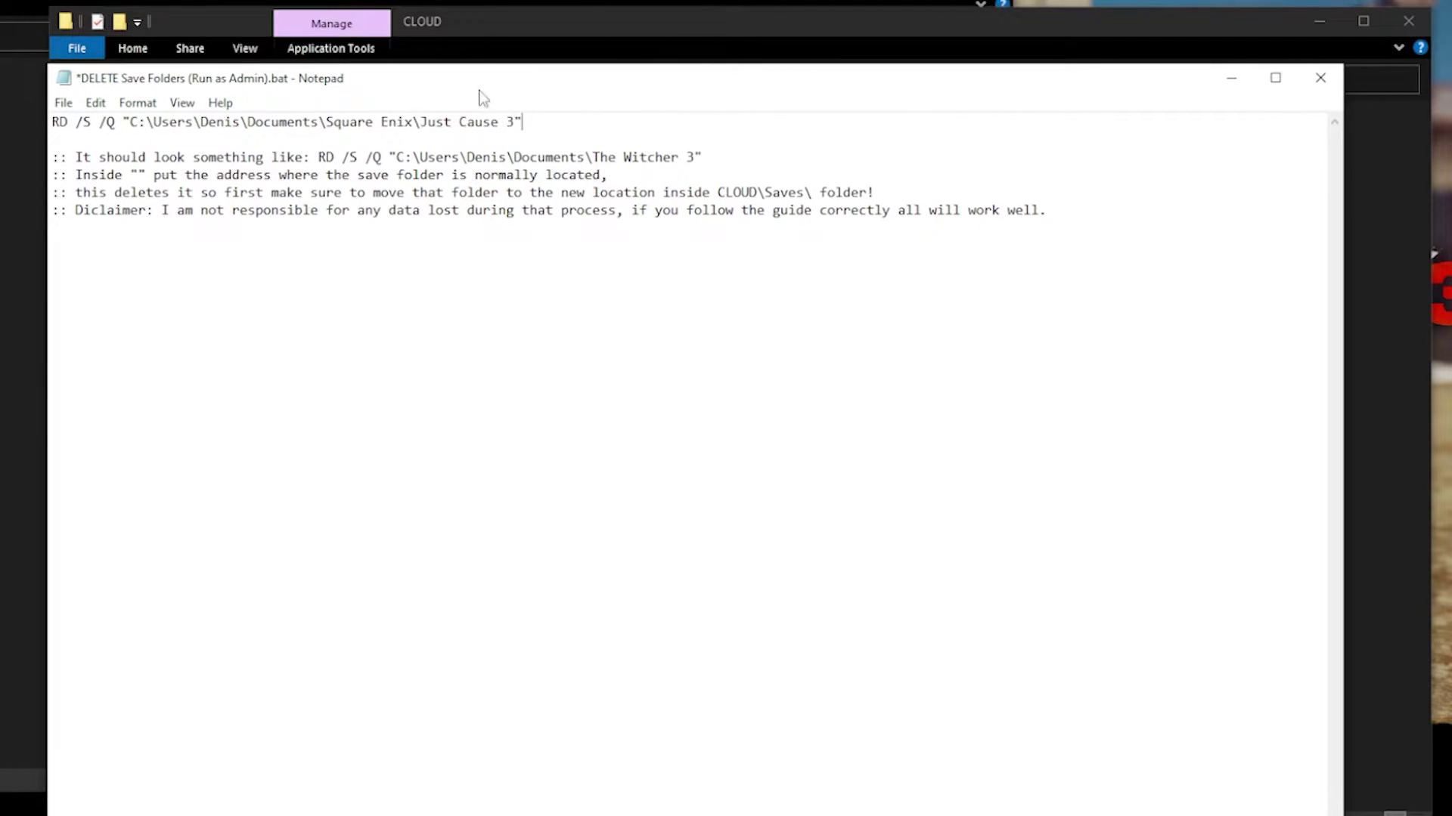
{"action": "left_click", "coordinate": [63, 102]}
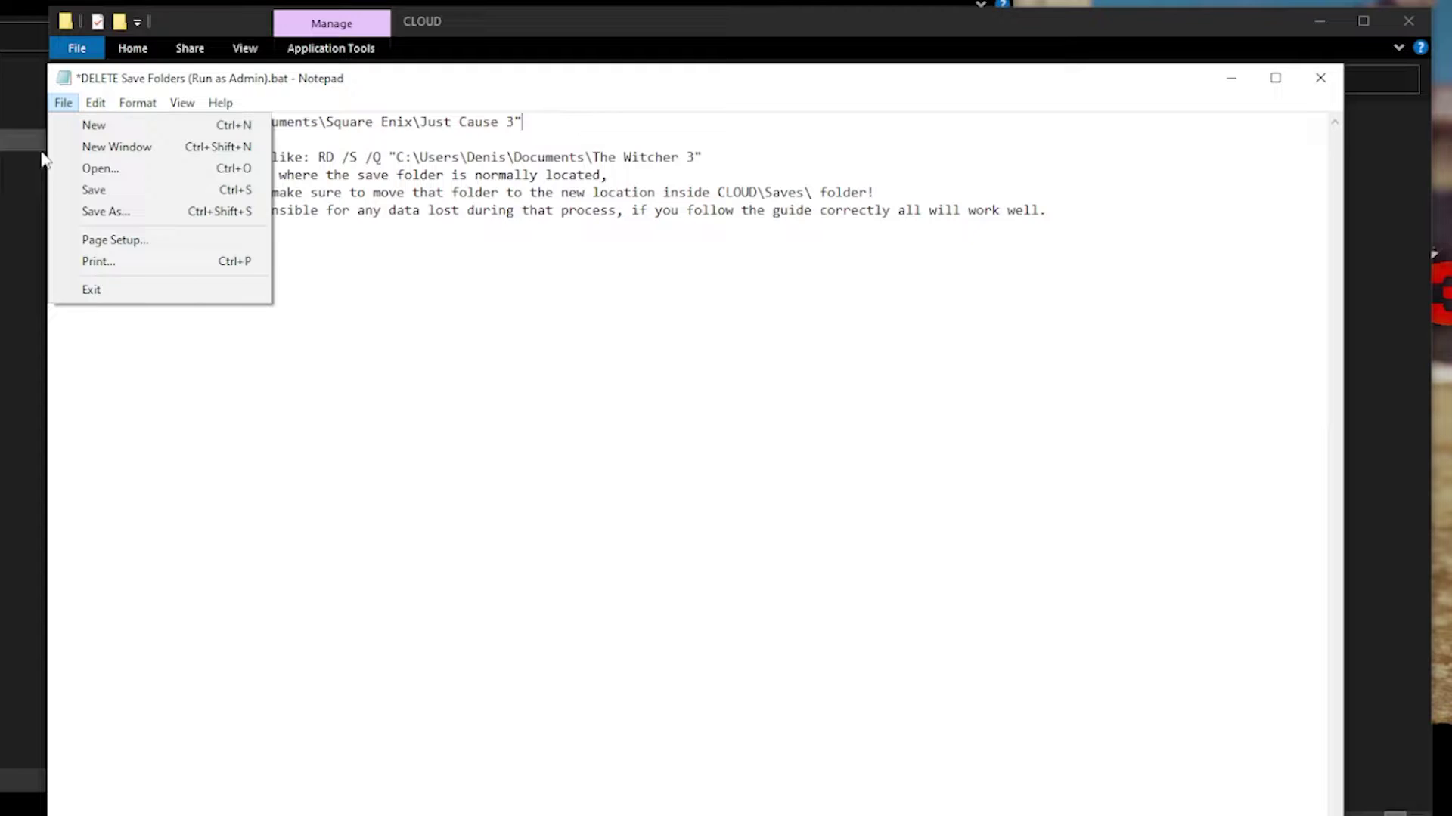
{"action": "left_click", "coordinate": [93, 190]}
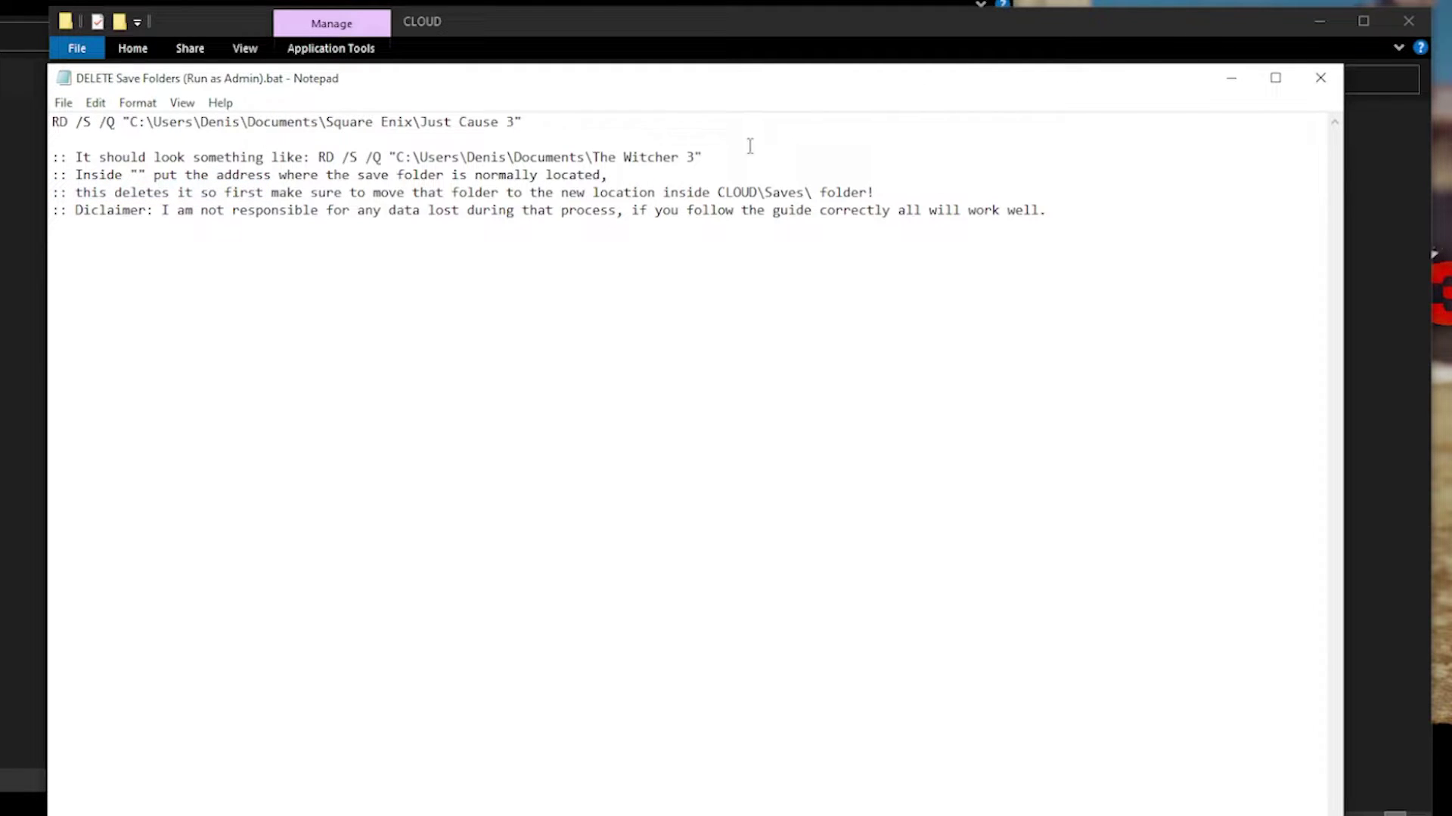
{"action": "left_click", "coordinate": [1319, 79]}
Paste the original save path over the placeholder in Link Save Folders (Run as Admin).bat.
{"action": "right_click", "coordinate": [392, 222]}
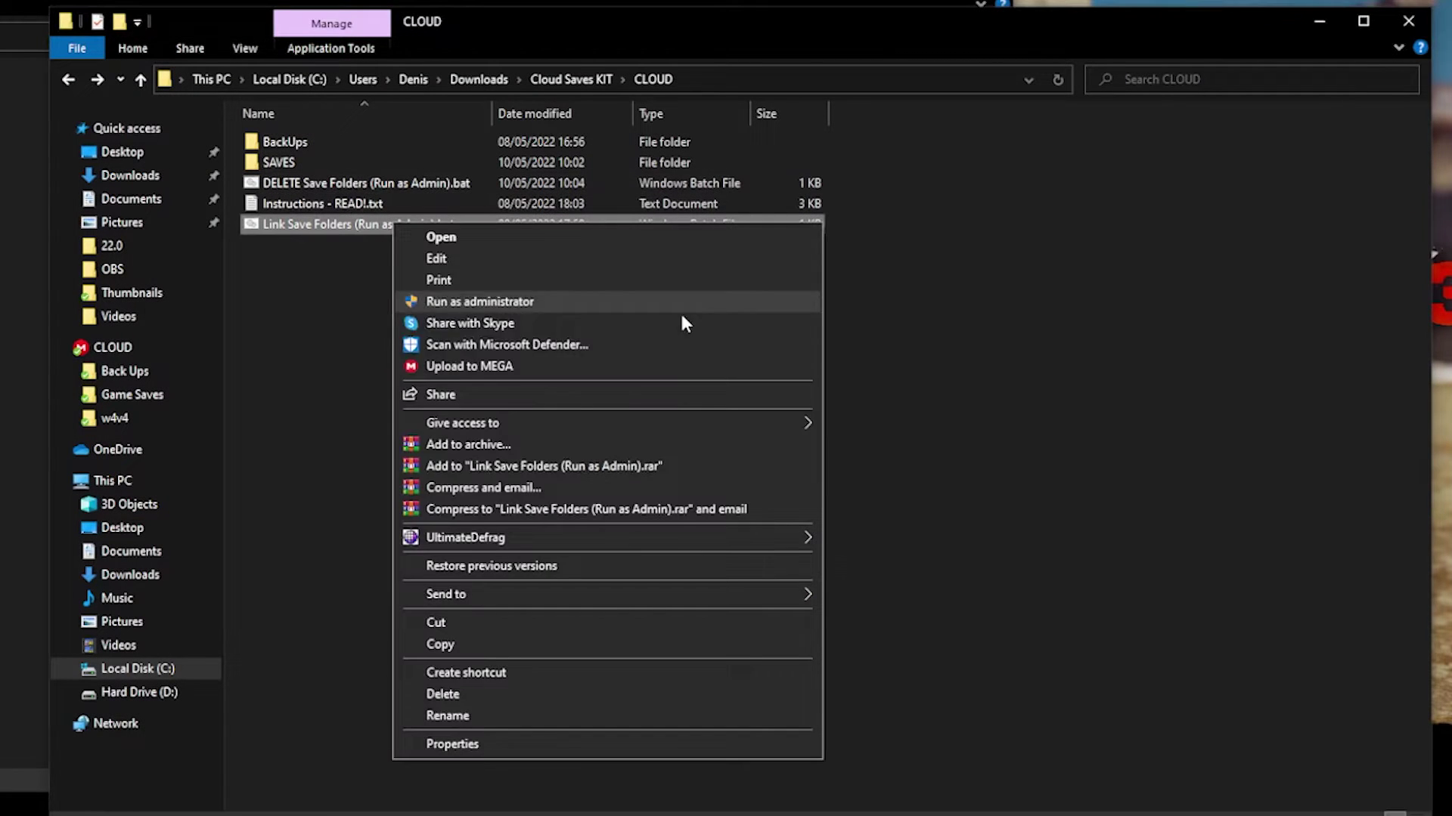
{"action": "left_click", "coordinate": [465, 258]}
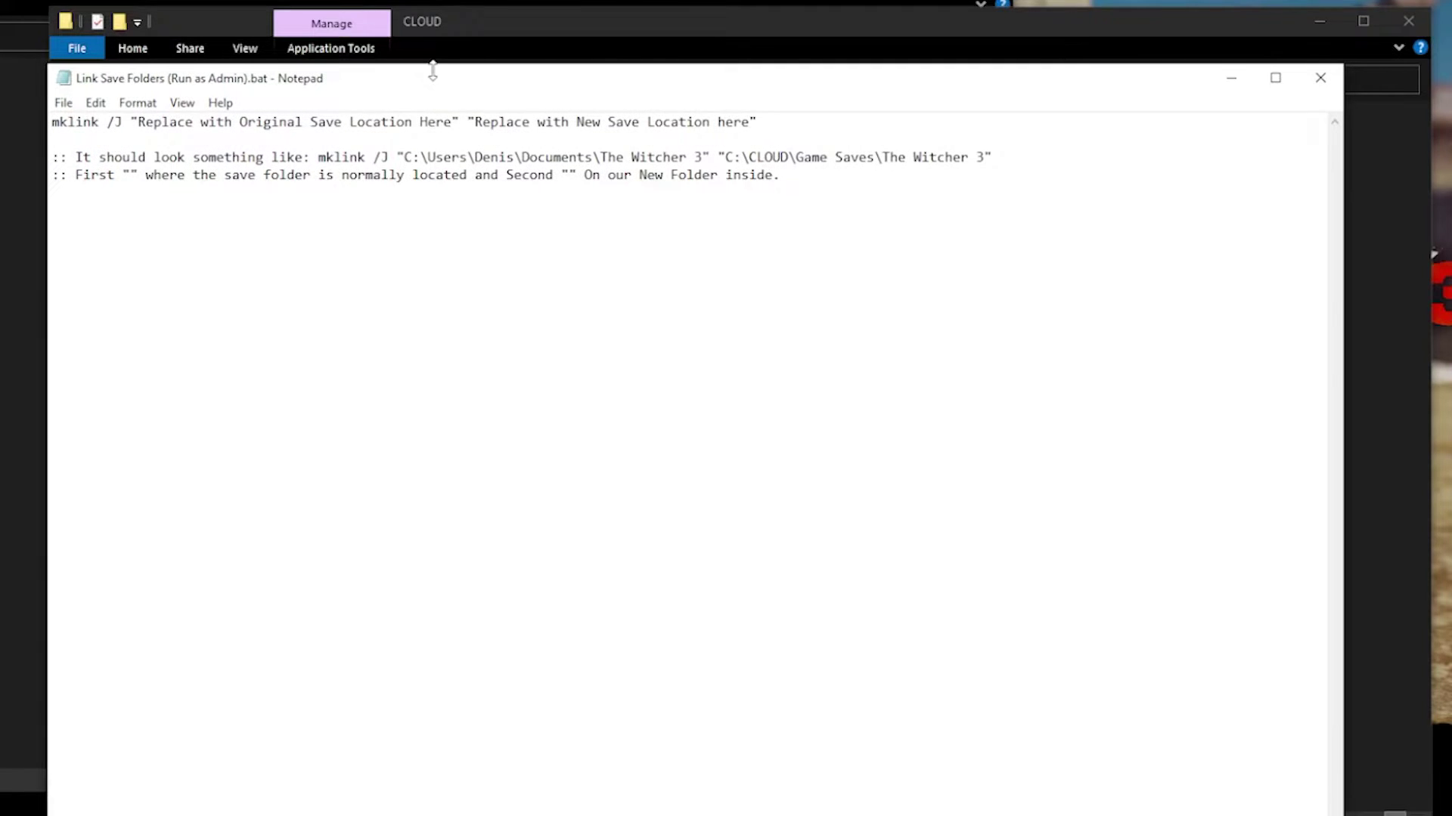
{"action": "mouse_move", "coordinate": [438, 87]}
{"action": "left_mouse_down"}
{"action": "mouse_move", "coordinate": [376, 442]}
{"action": "mouse_move", "coordinate": [449, 77]}
{"action": "left_mouse_up"}
{"action": "left_click_drag", "start_coordinate": [150, 117], "coordinate": [458, 121]}
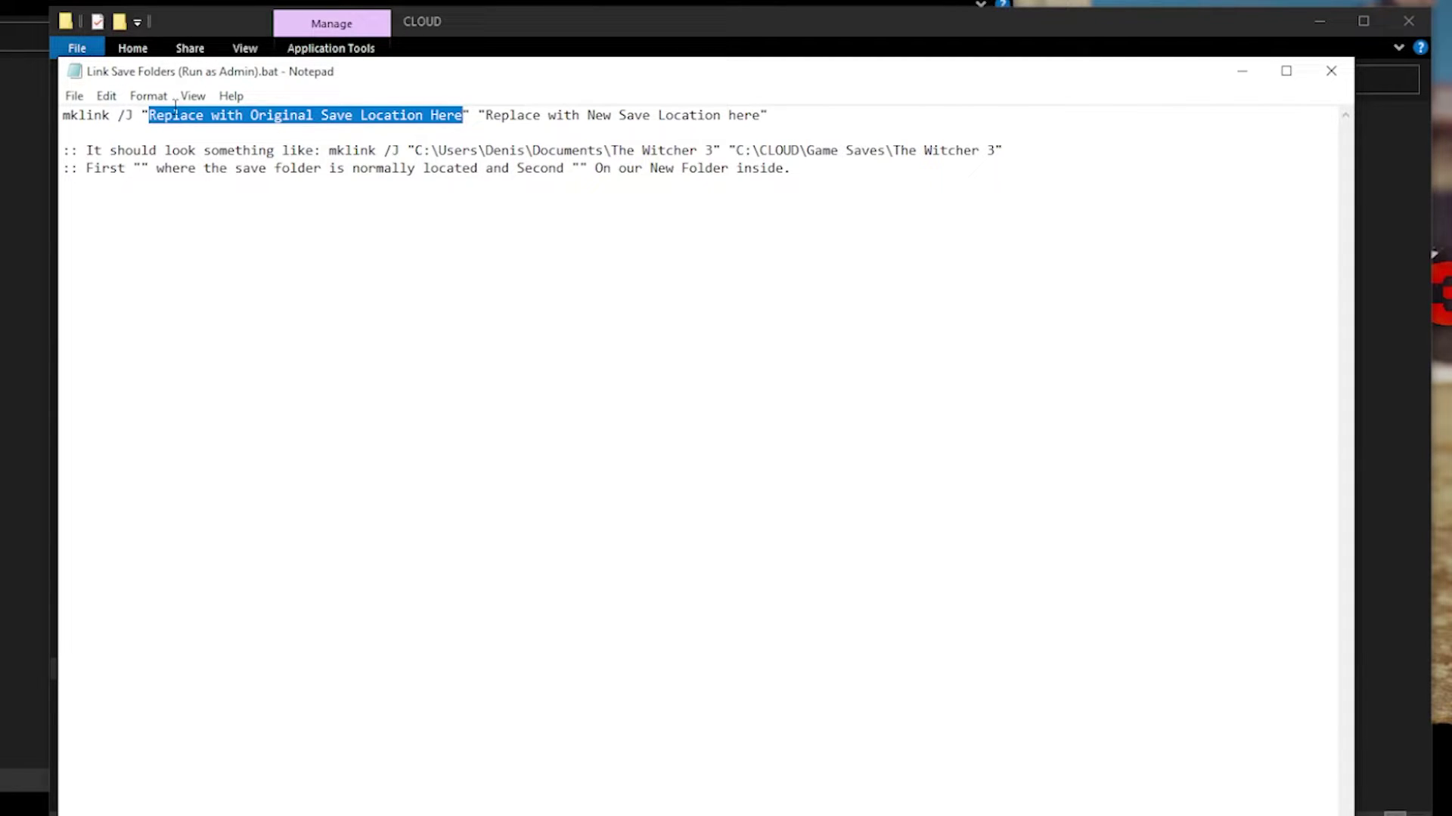
{"action": "left_click_drag", "start_coordinate": [342, 72], "coordinate": [328, 79]}
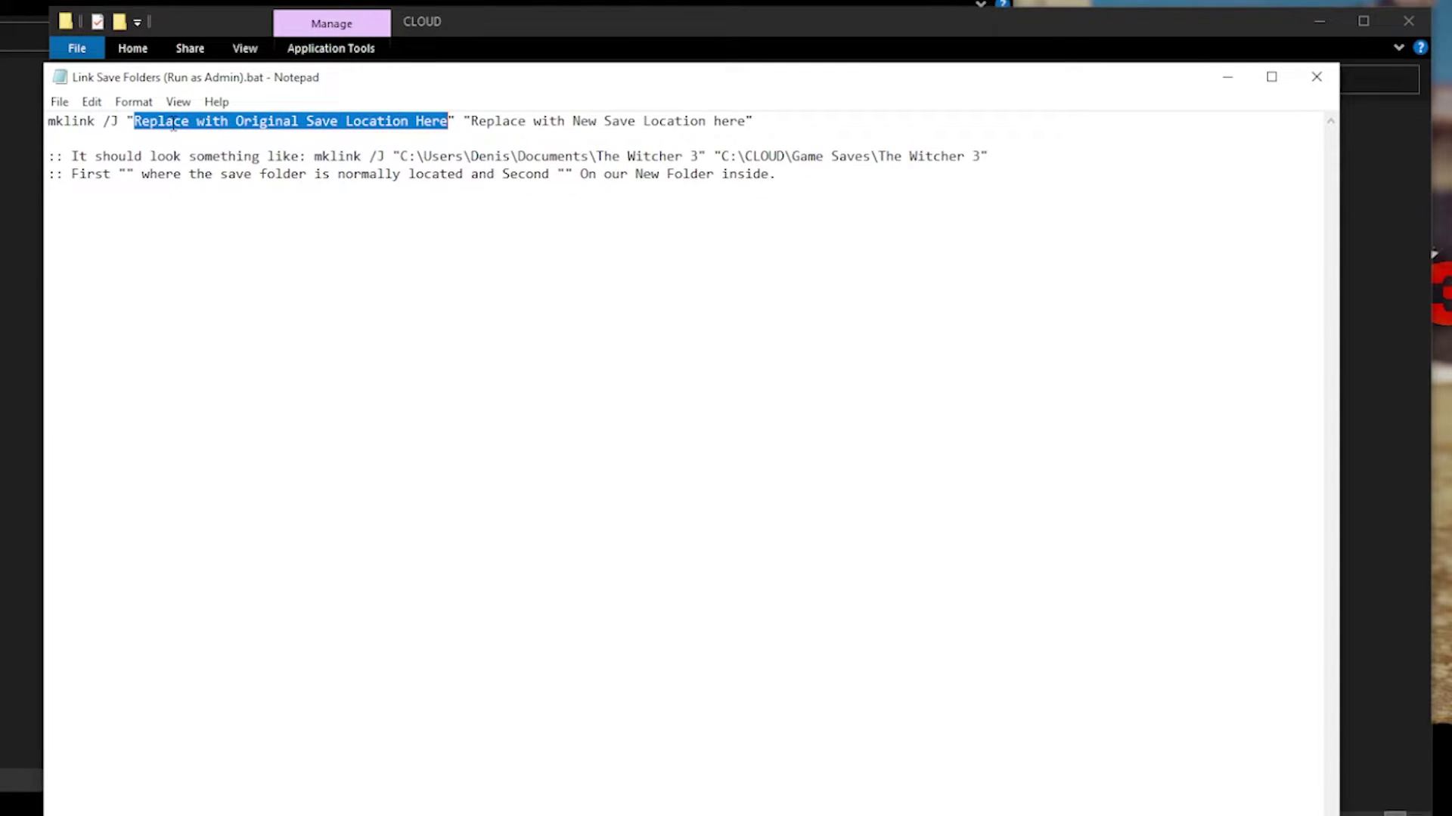
{"action": "type", "text": "C:\\Users\\<user>\\Documents\\Square Enix\\Just Cause 3\\Saves"}
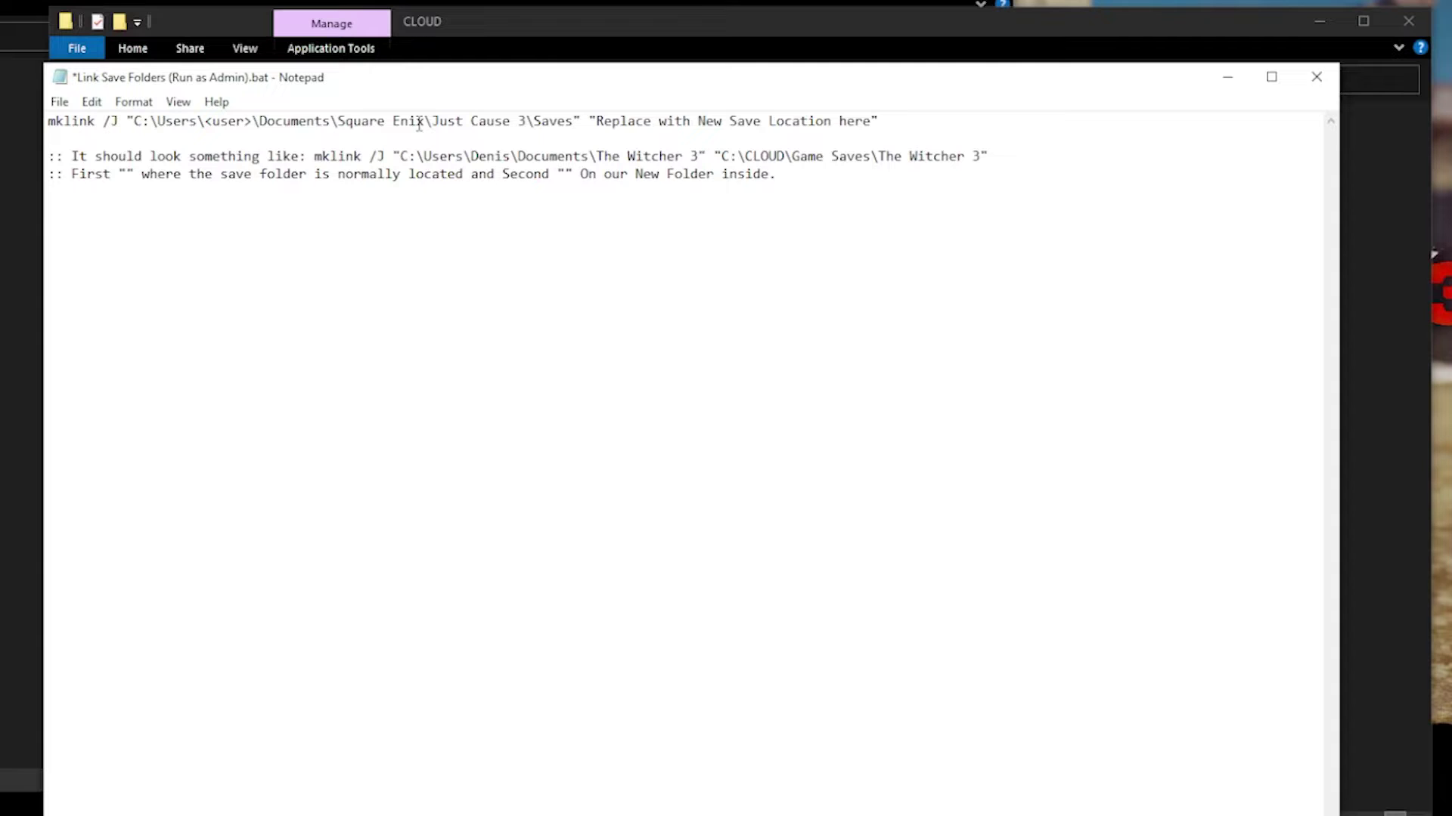
Replace <user> with the user name and delete Just Cause 3\Saves so the path ends at Square Enix.
{"action": "double_click", "coordinate": [234, 121]}
{"action": "left_click", "coordinate": [205, 121]}
{"action": "left_click_drag", "start_coordinate": [205, 121], "coordinate": [251, 130]}
{"action": "type", "text": "Denis"}
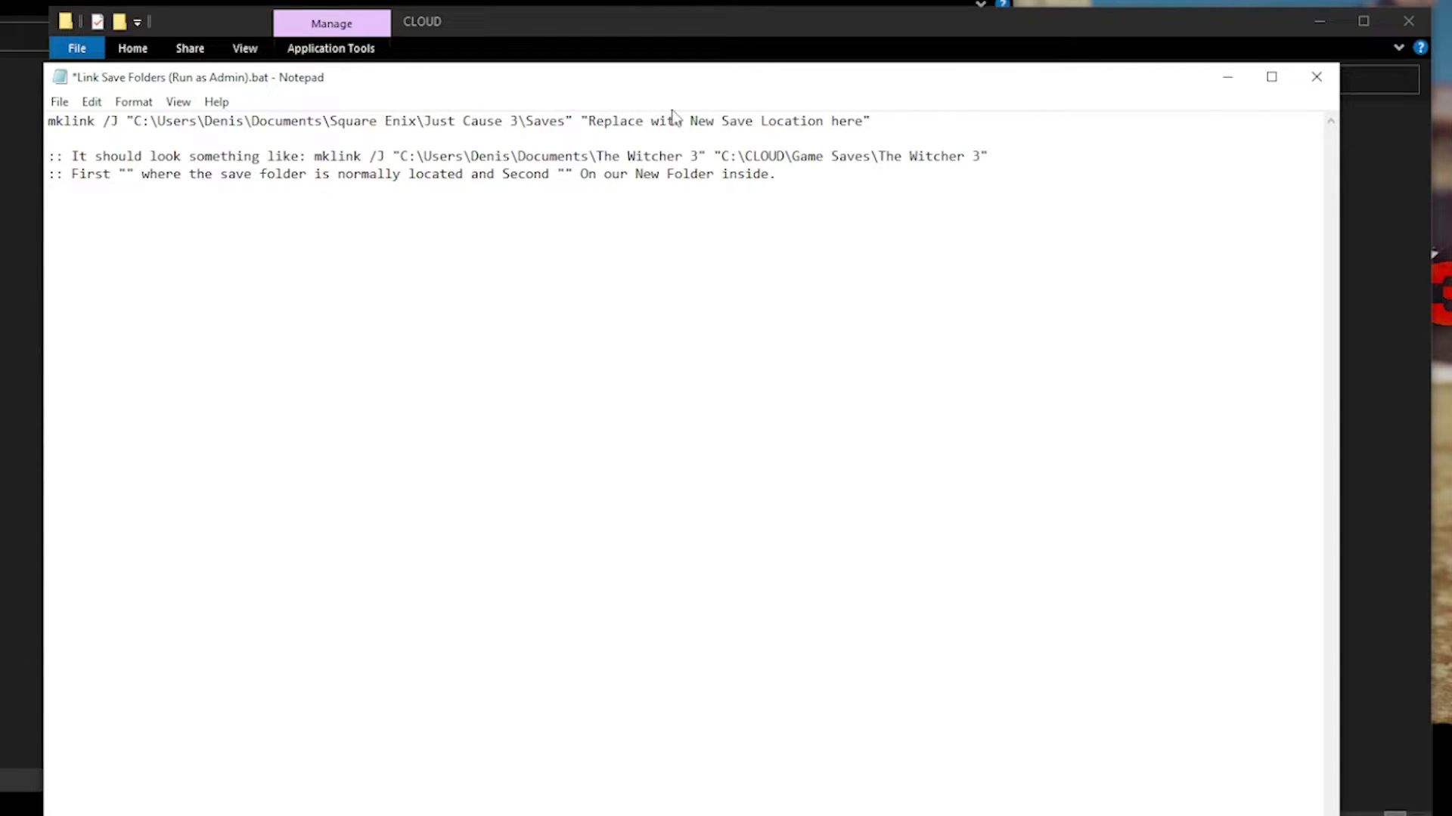
{"action": "left_click_drag", "start_coordinate": [425, 121], "coordinate": [448, 89]}
{"action": "key", "text": "BackSpace"}
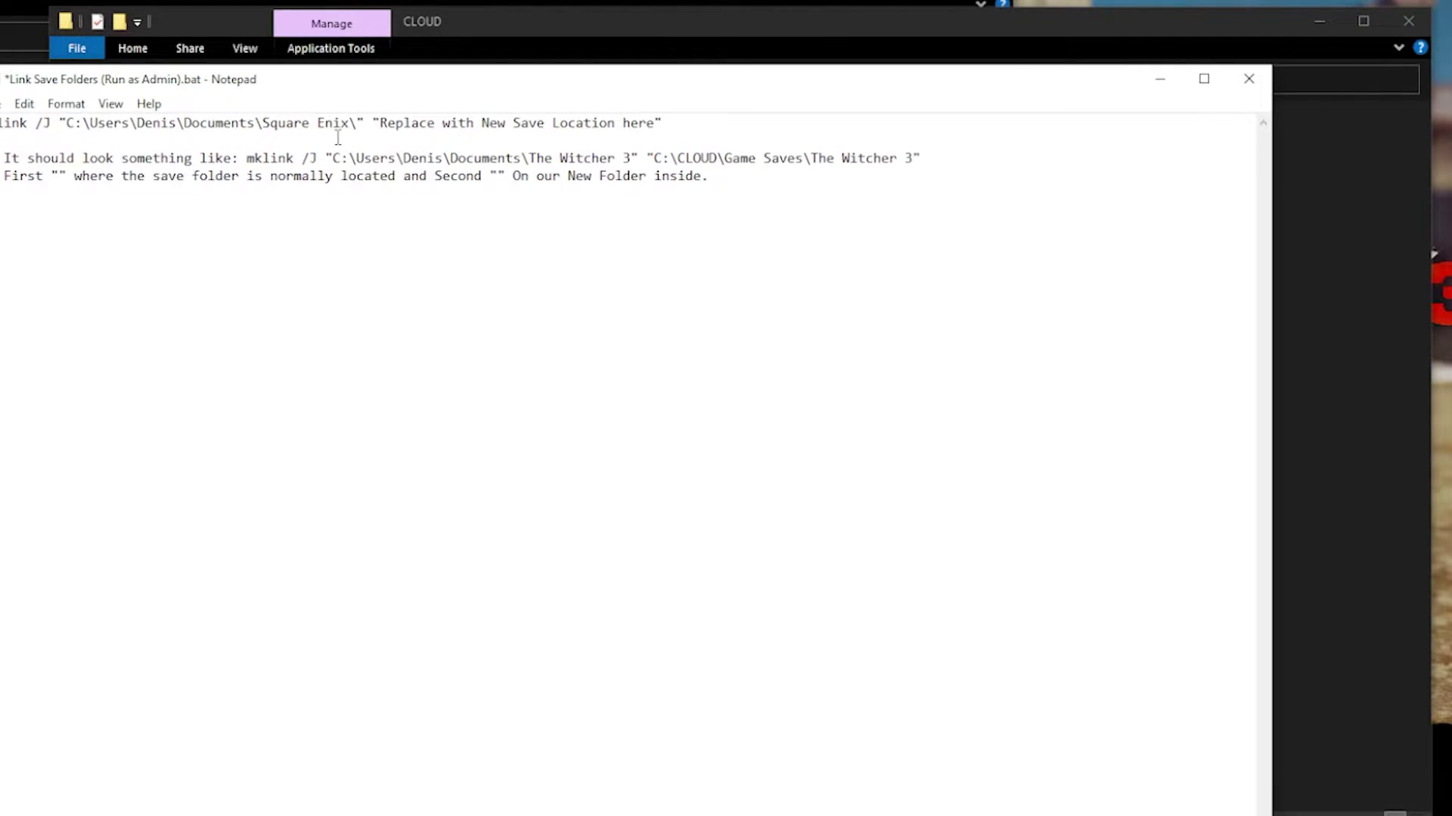
{"action": "left_click_drag", "start_coordinate": [277, 122], "coordinate": [657, 125]}
{"action": "left_click", "coordinate": [288, 123]}
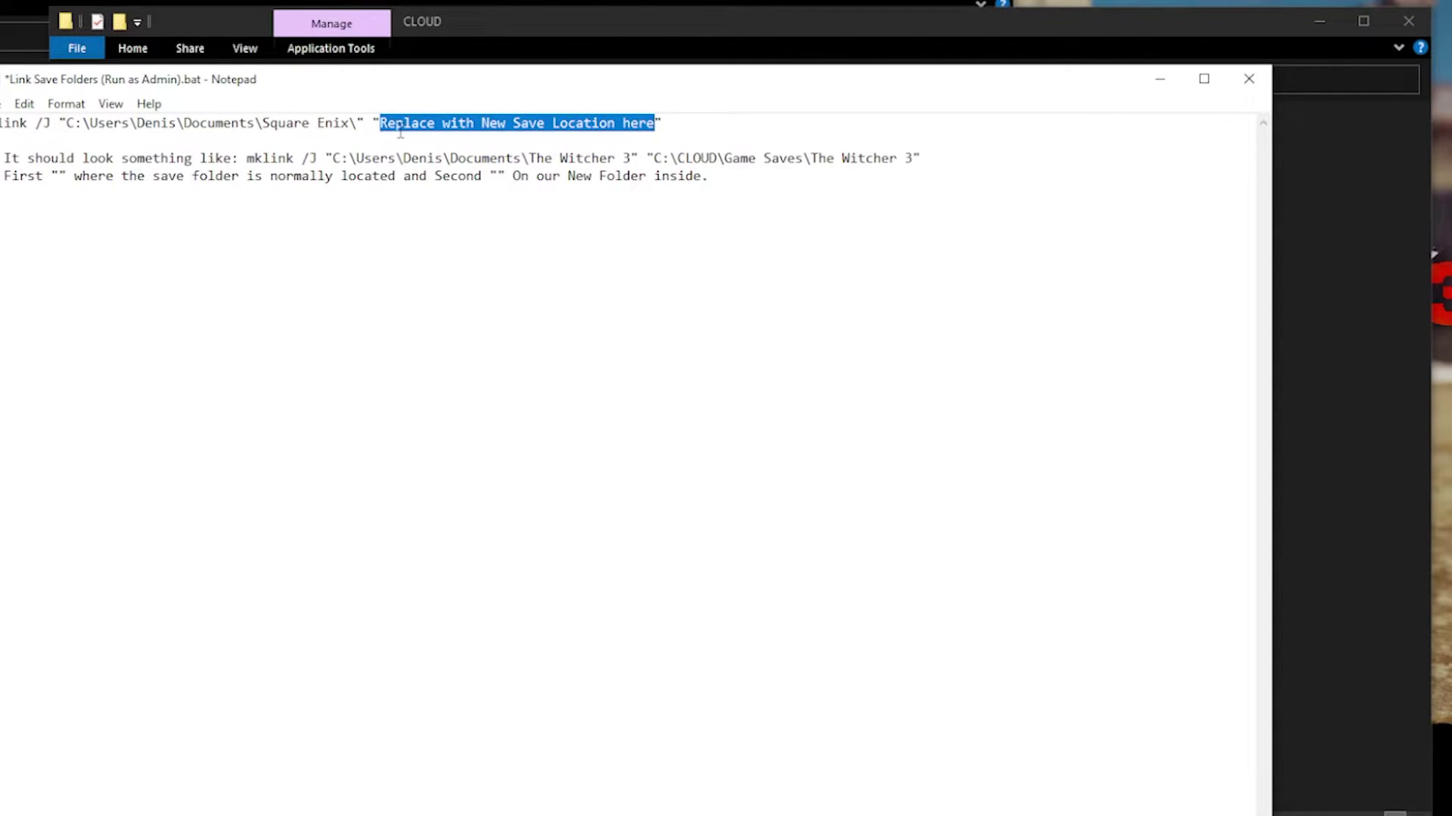
Paste the CLOUD\SAVES\Square Enix folder path as the second mklink argument.
{"action": "key", "text": "alt+Tab"}
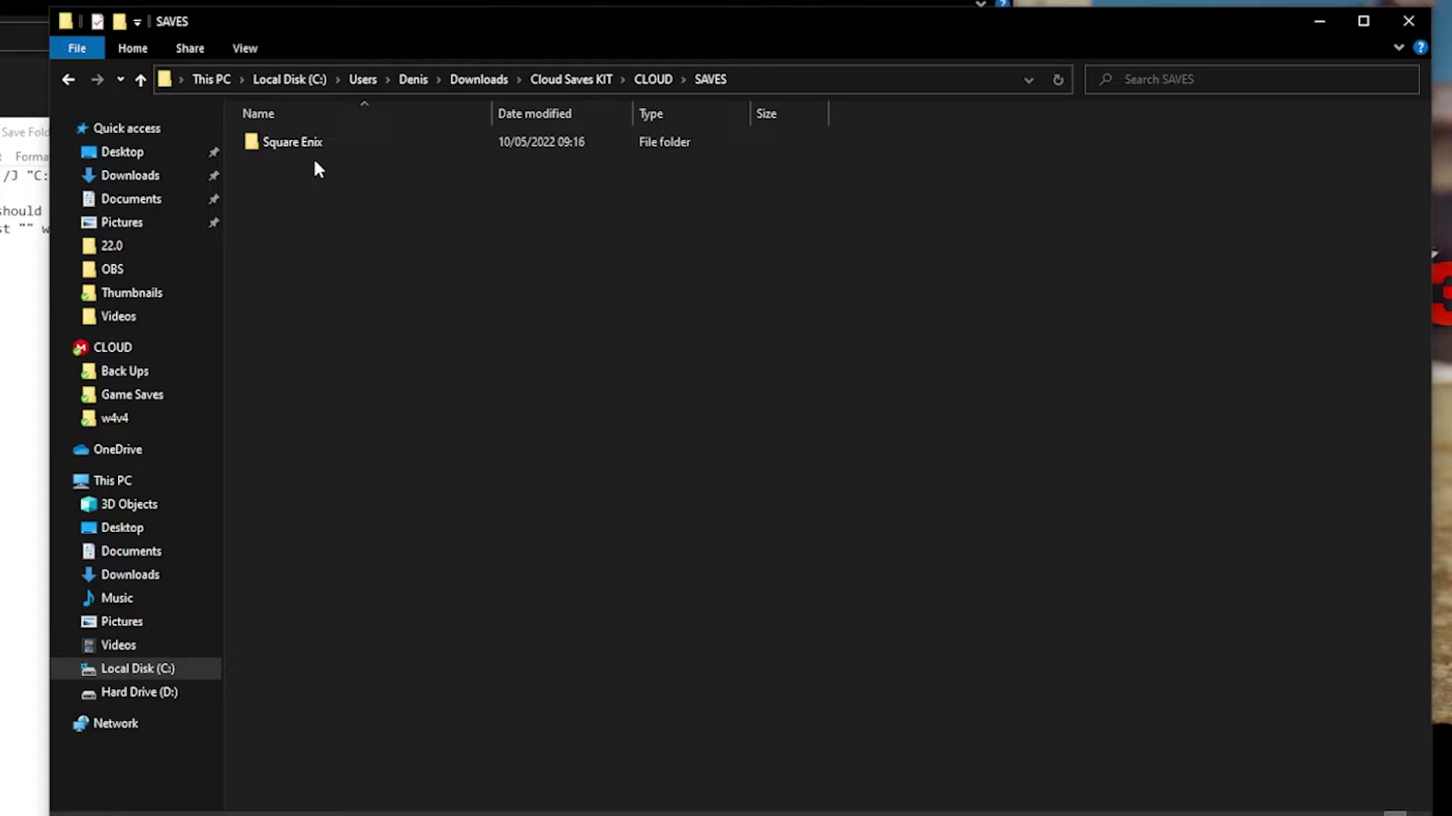
{"action": "double_click", "coordinate": [334, 142]}
{"action": "left_click", "coordinate": [852, 83]}
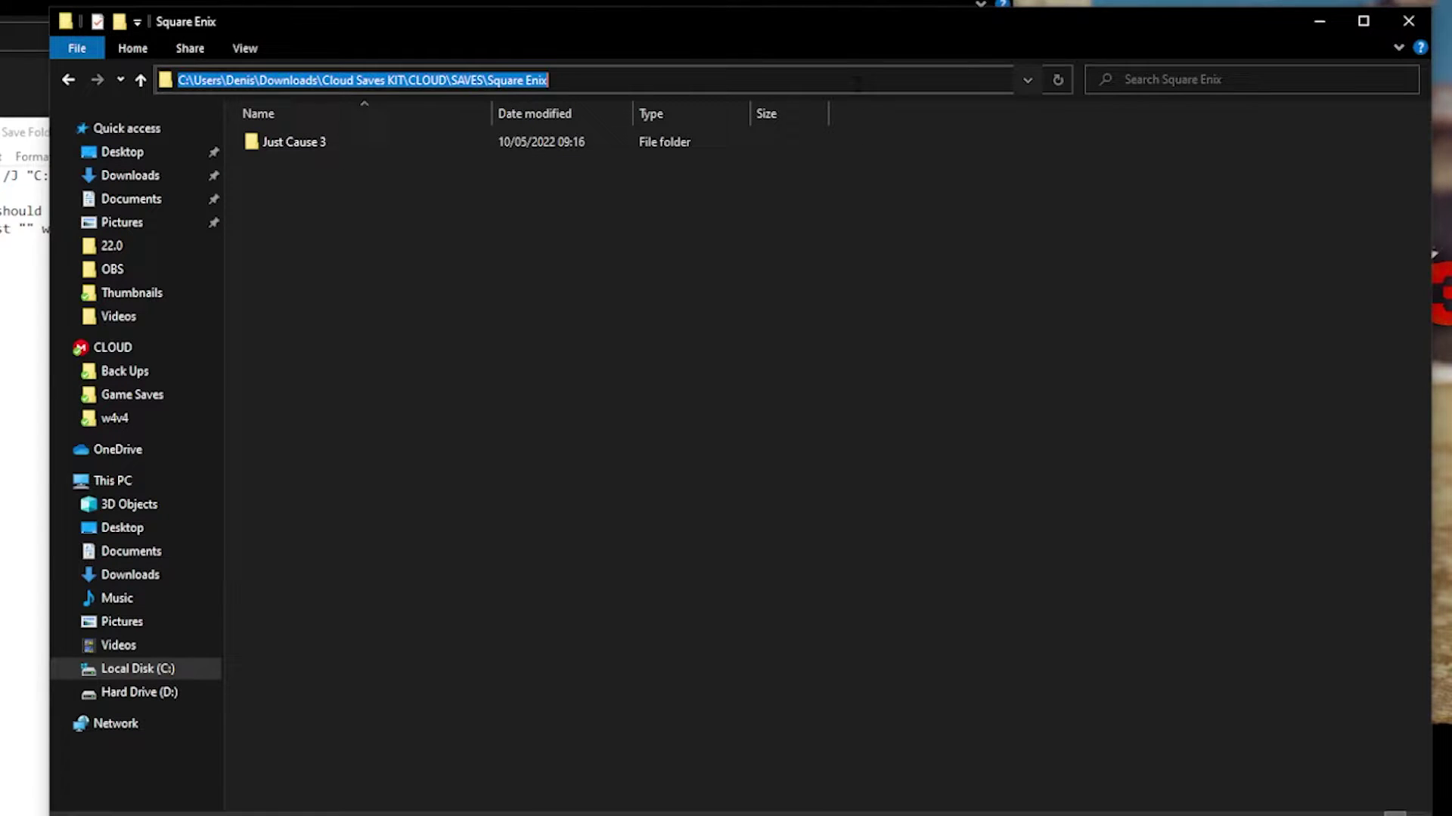
{"action": "key", "text": "ctrl+c"}
{"action": "key", "text": "alt+Tab"}
{"action": "key", "text": "ctrl+v"}
Save the edited Link Save Folders (Run as Admin).bat script.
{"action": "left_click_drag", "start_coordinate": [692, 138], "coordinate": [643, 35]}
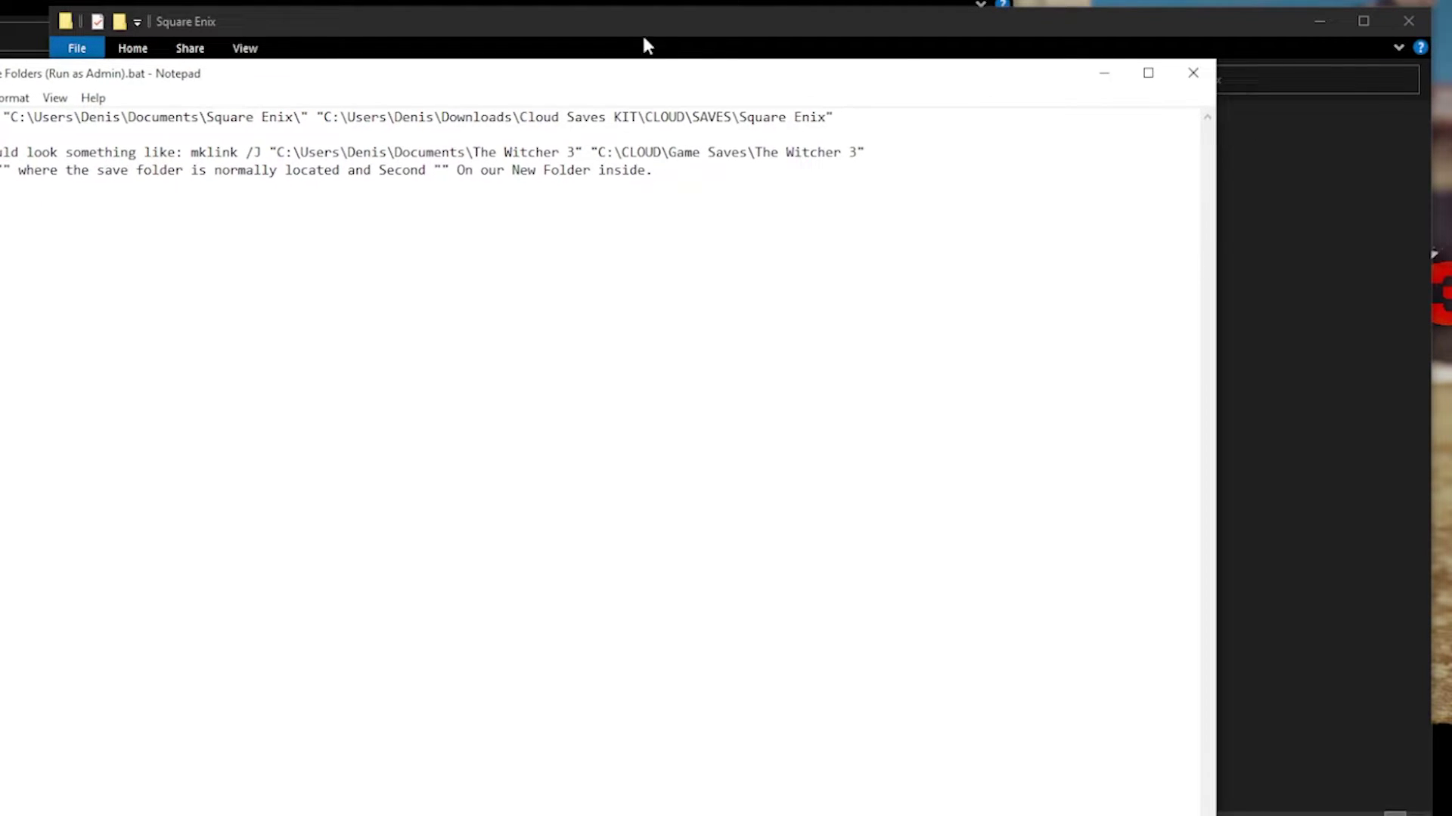
{"action": "left_click", "coordinate": [788, 30]}
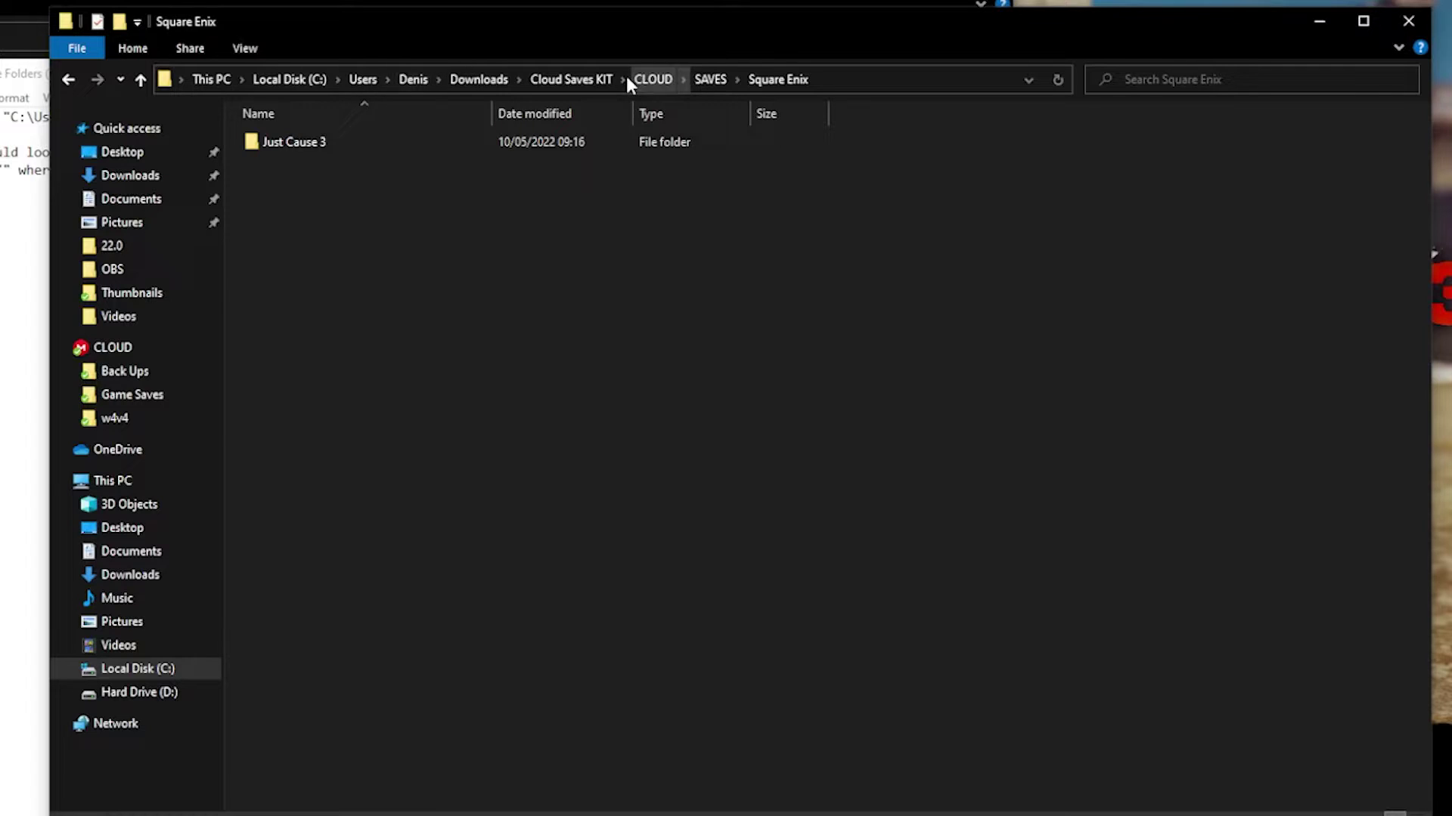
{"action": "left_click", "coordinate": [582, 84]}
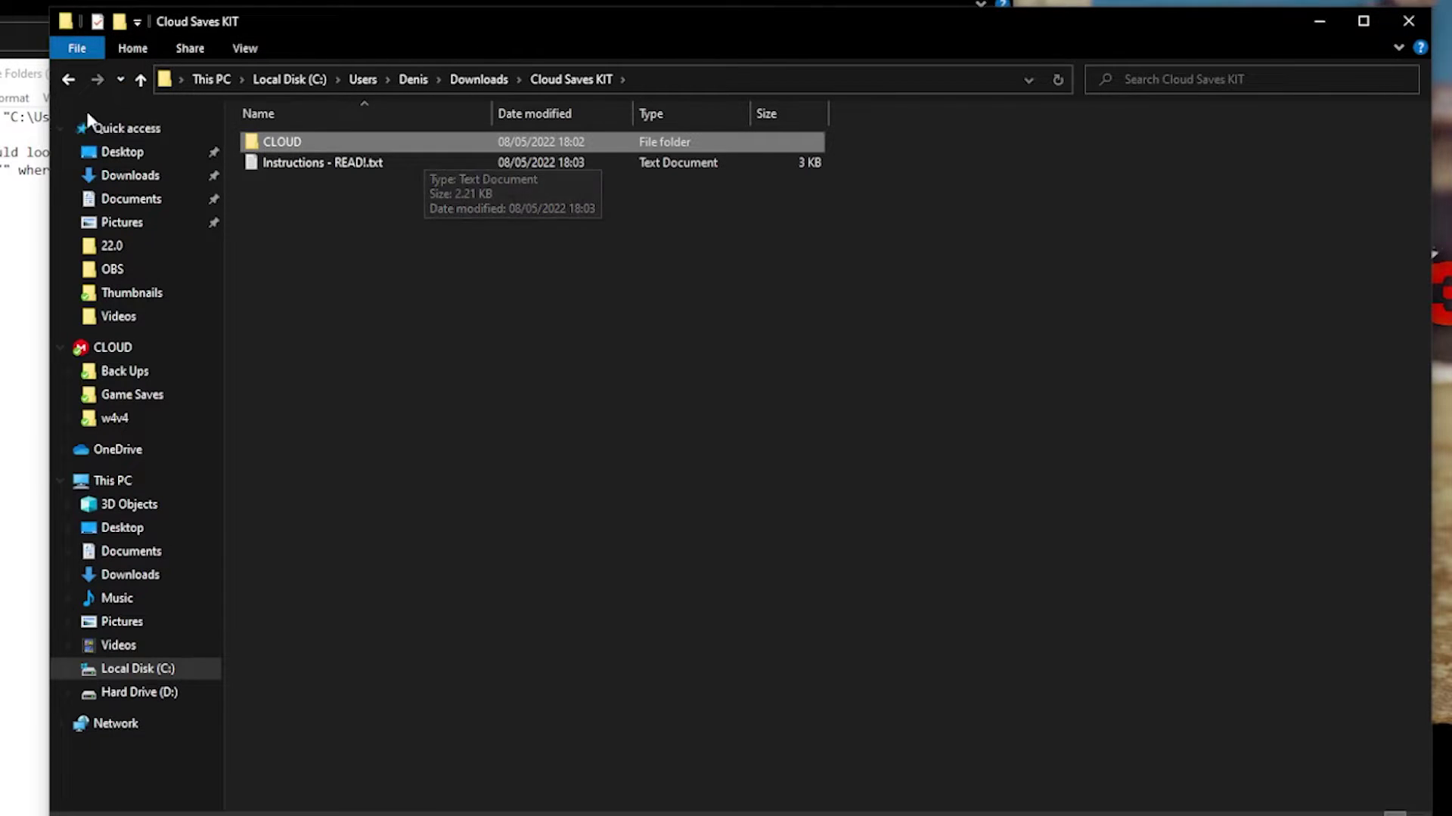
{"action": "key", "text": "alt+Tab"}
{"action": "left_click_drag", "start_coordinate": [781, 72], "coordinate": [741, 77]}
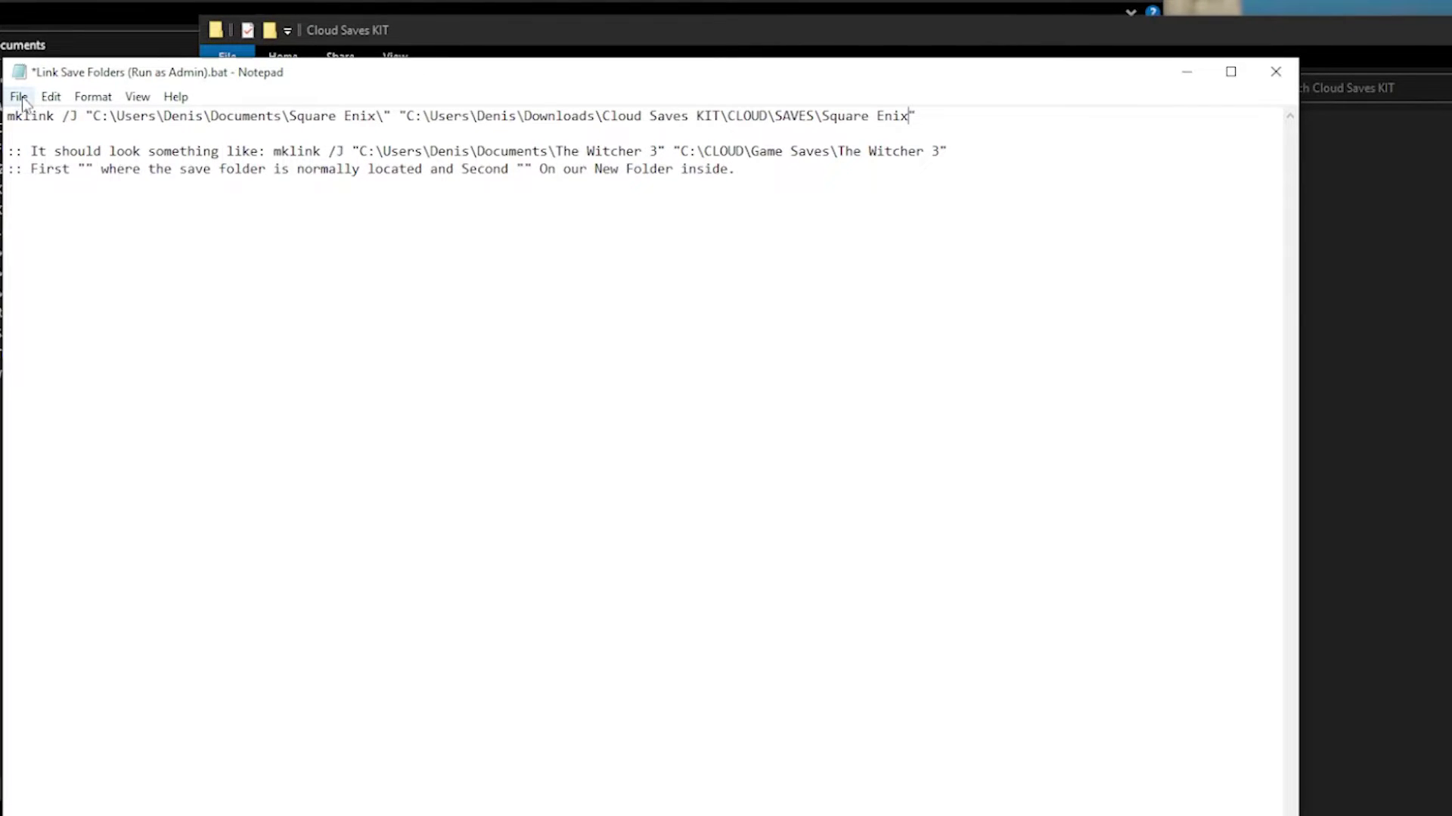
{"action": "left_click", "coordinate": [19, 97]}
{"action": "left_click", "coordinate": [30, 181]}
Close Notepad, open the CLOUD folder and check the batch scripts' context menus.
{"action": "left_click", "coordinate": [1275, 72]}
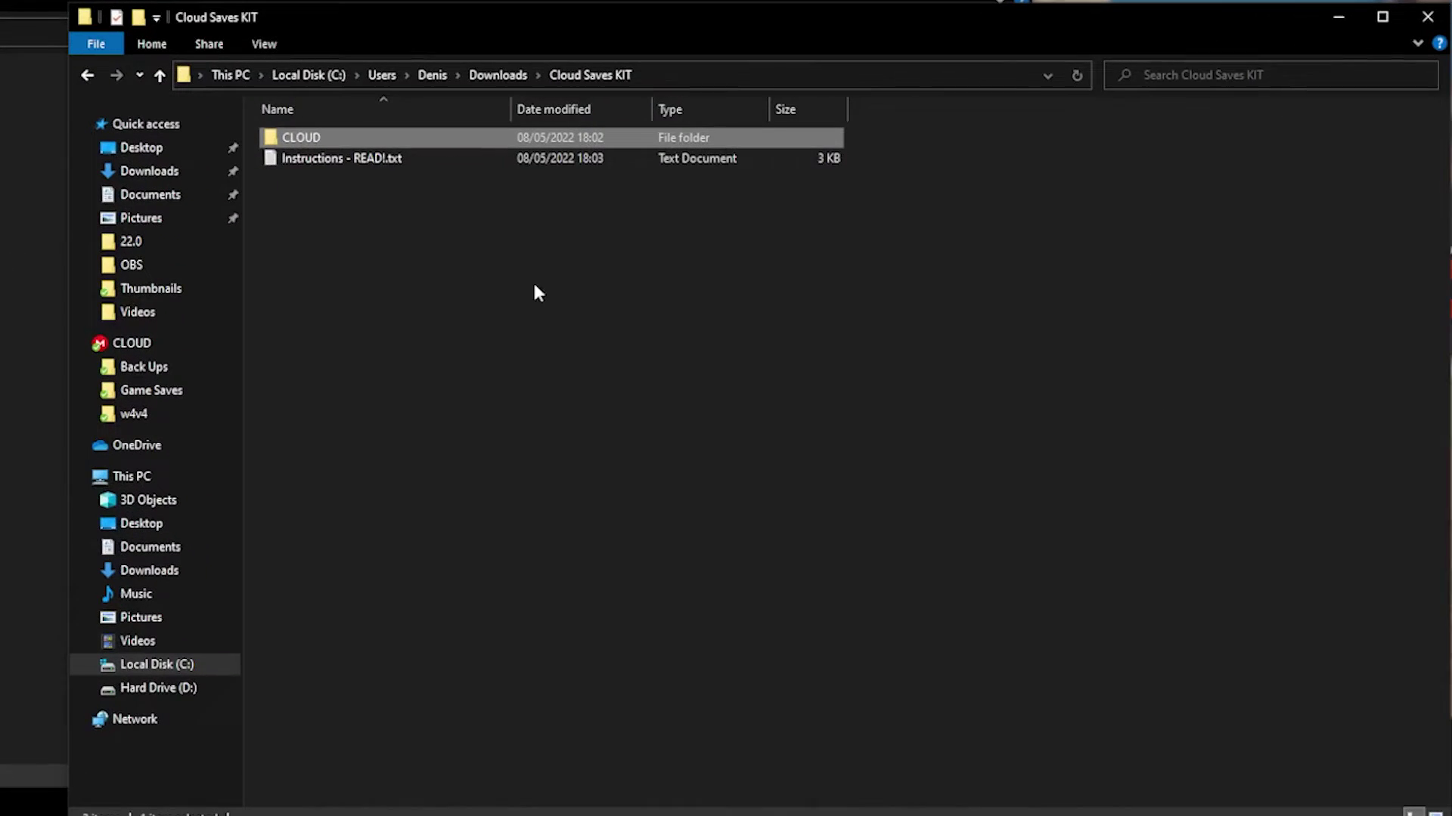
{"action": "double_click", "coordinate": [391, 137]}
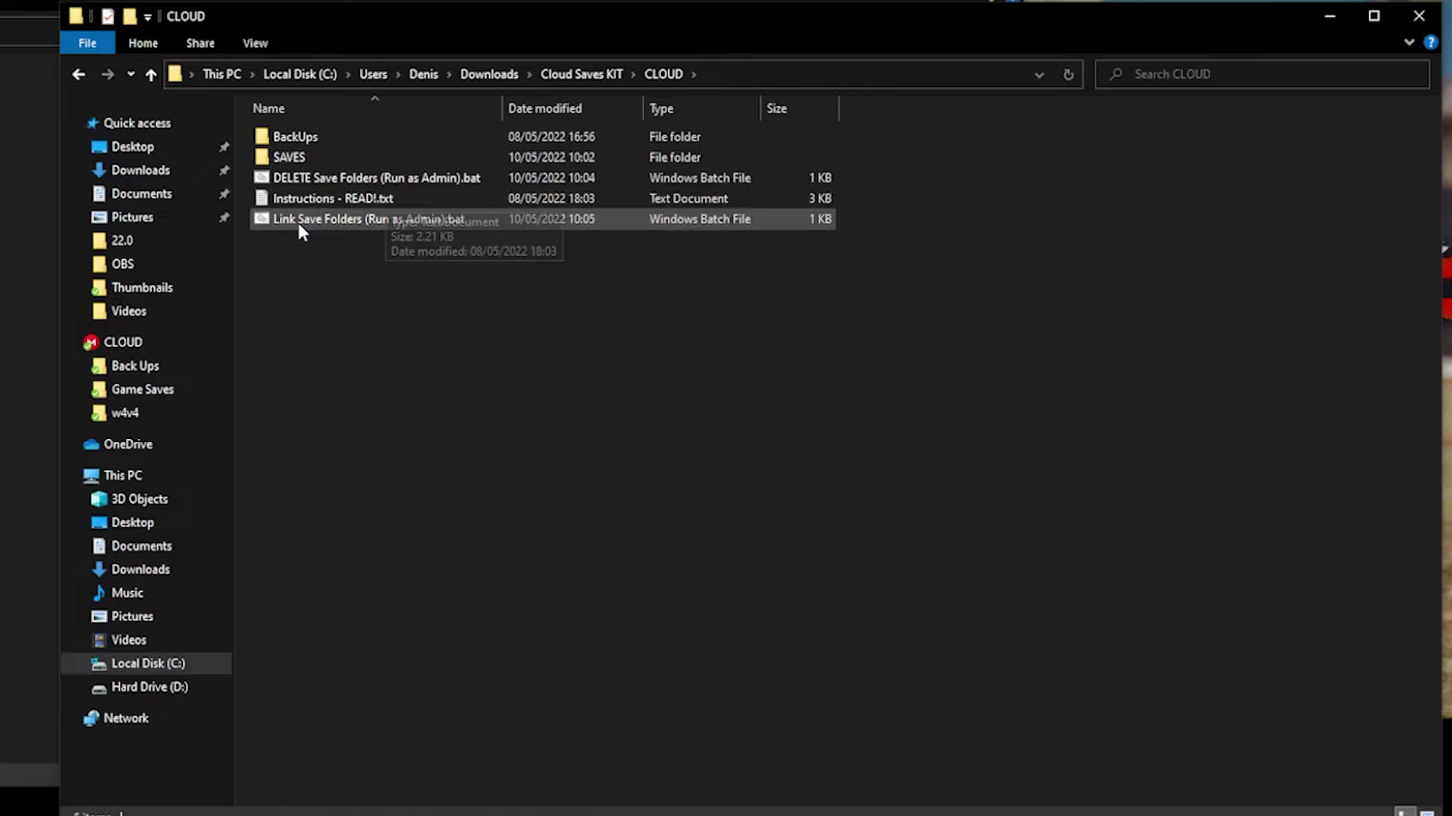
{"action": "left_click", "coordinate": [314, 185]}
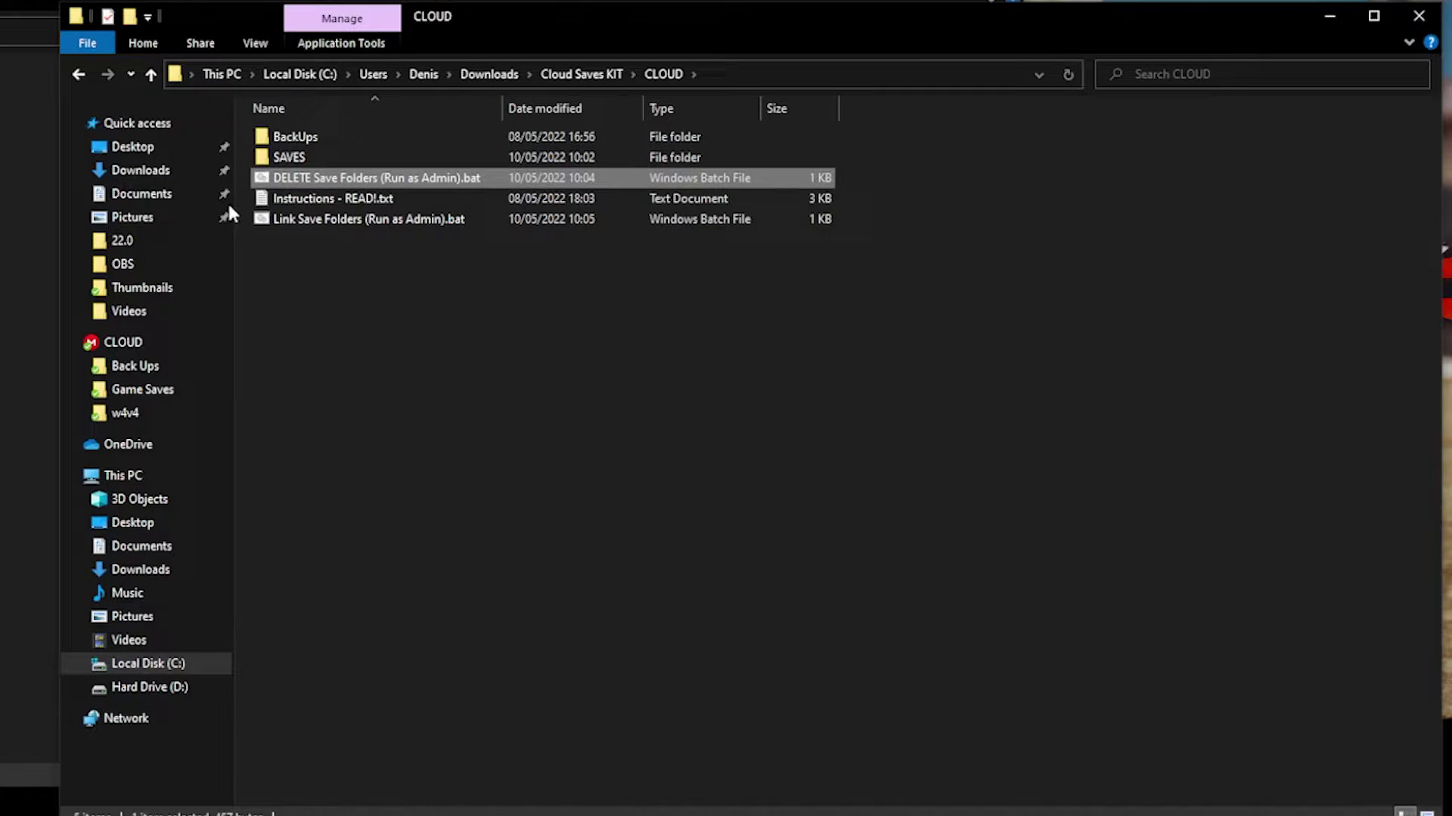
{"action": "right_click", "coordinate": [319, 219]}
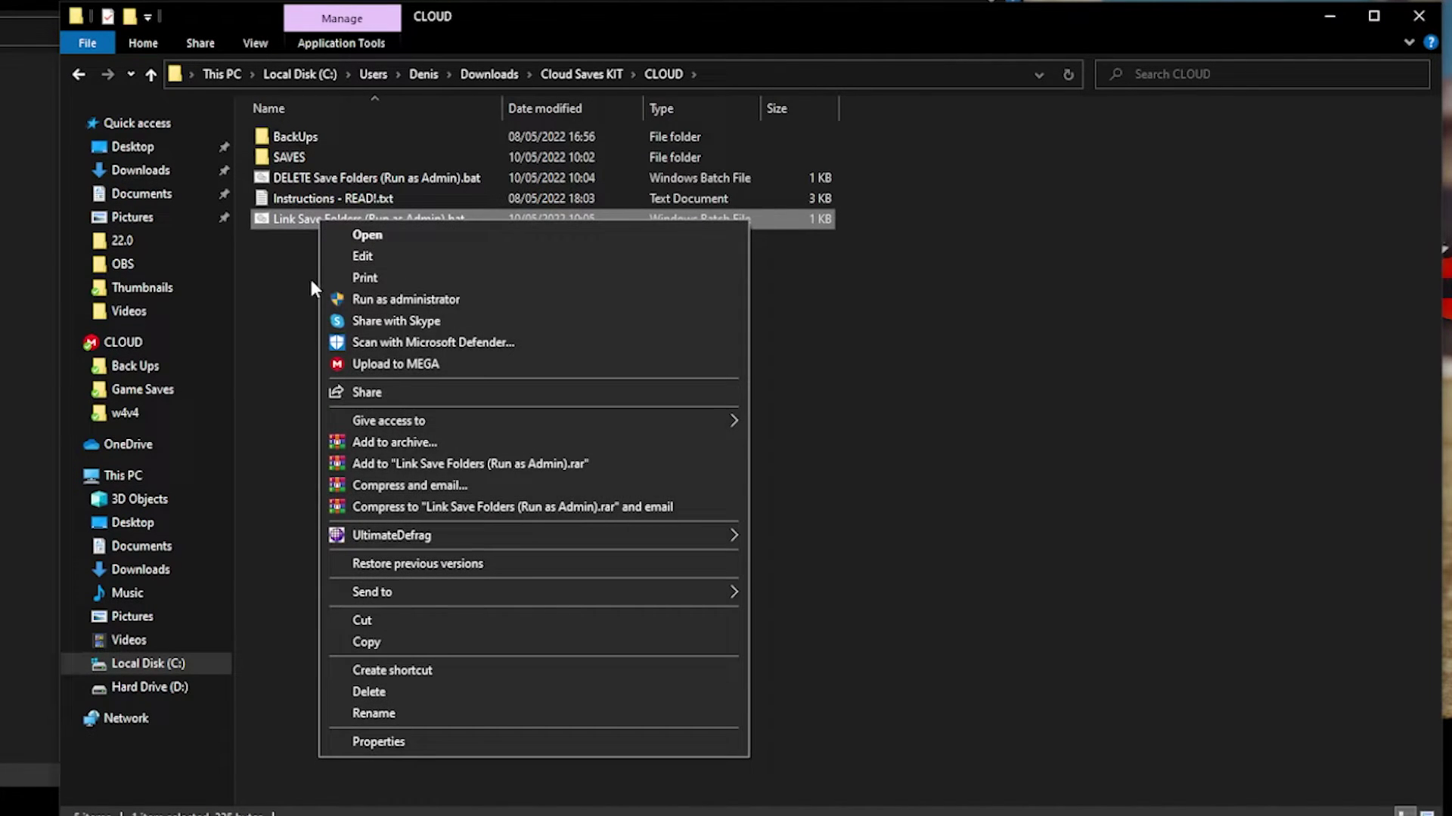
{"action": "left_click", "coordinate": [308, 174]}
{"action": "right_click", "coordinate": [310, 174]}
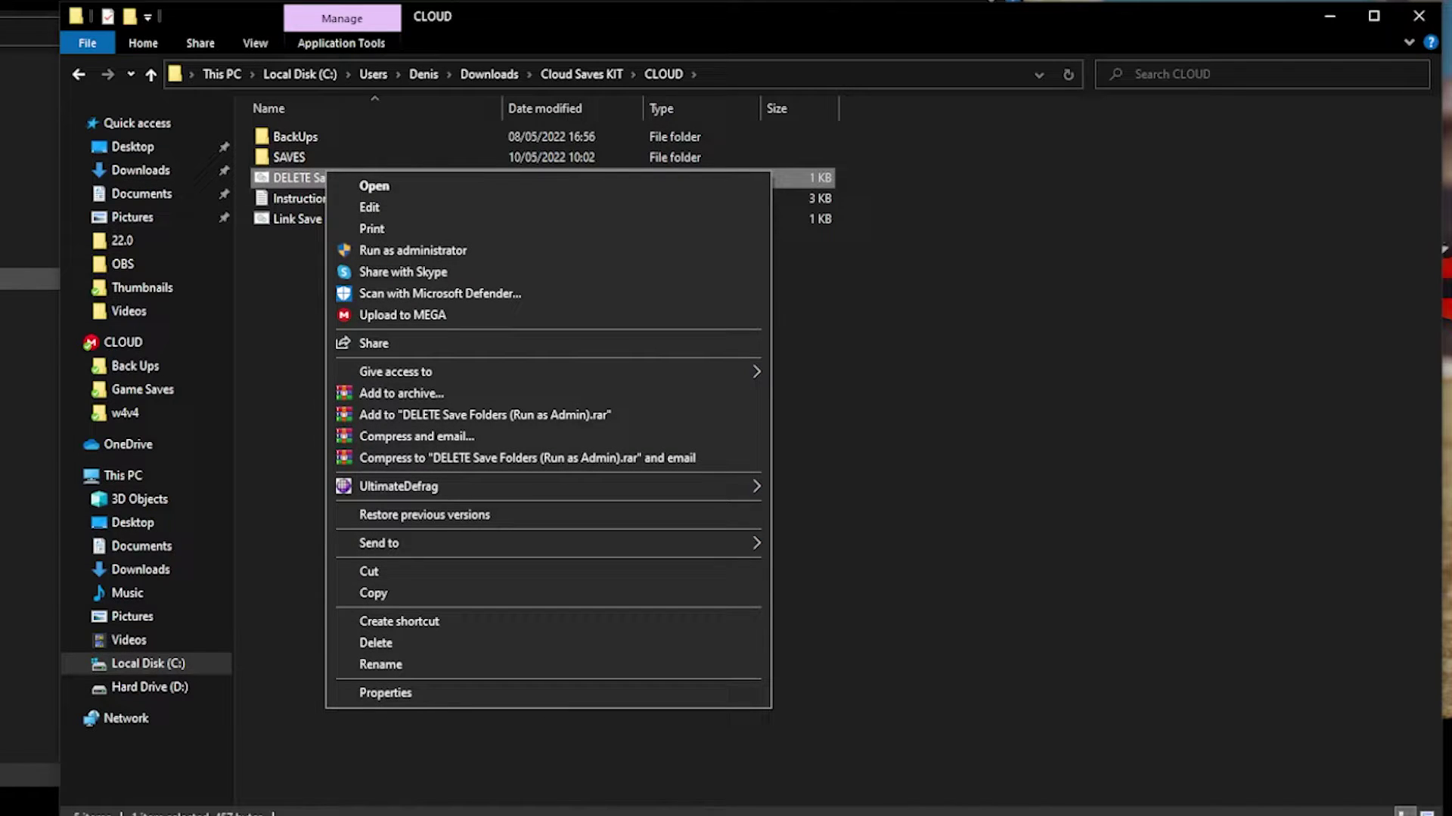
{"action": "left_click", "coordinate": [281, 288]}
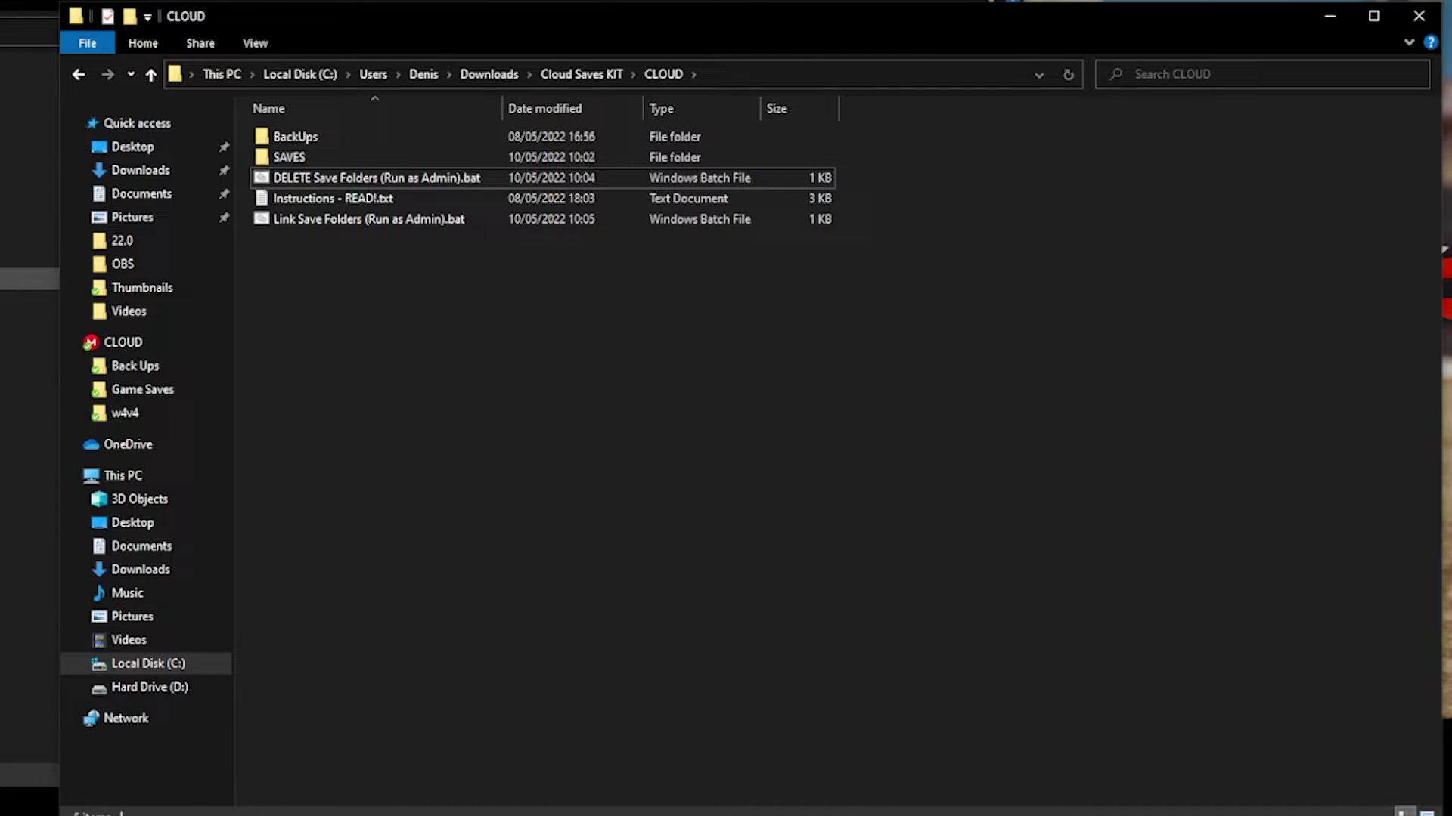
Run Link Save Folders (Run as Admin).bat as administrator, refresh Documents, and open SAVES.
{"action": "left_click", "coordinate": [318, 221]}
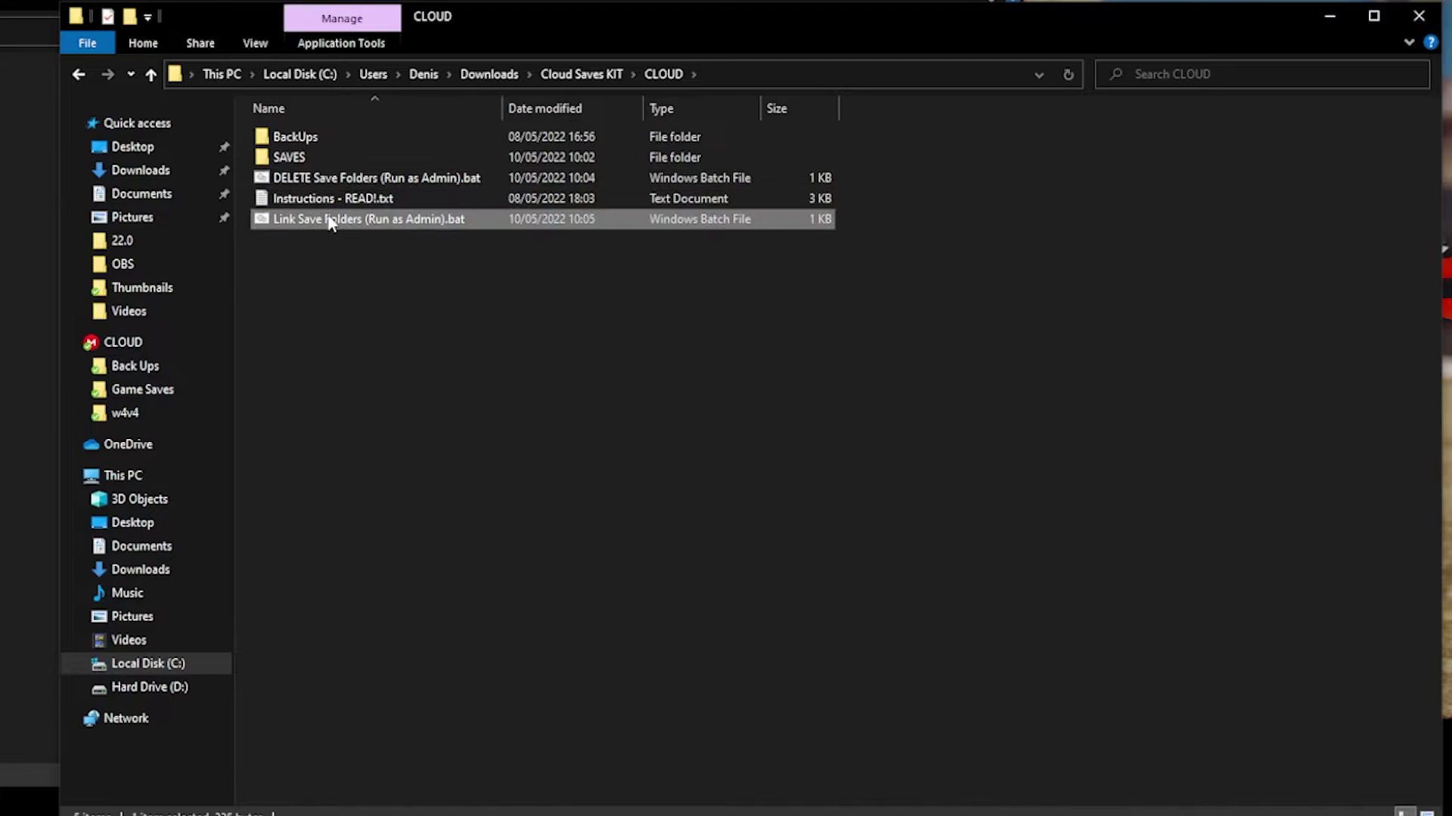
{"action": "right_click", "coordinate": [383, 219]}
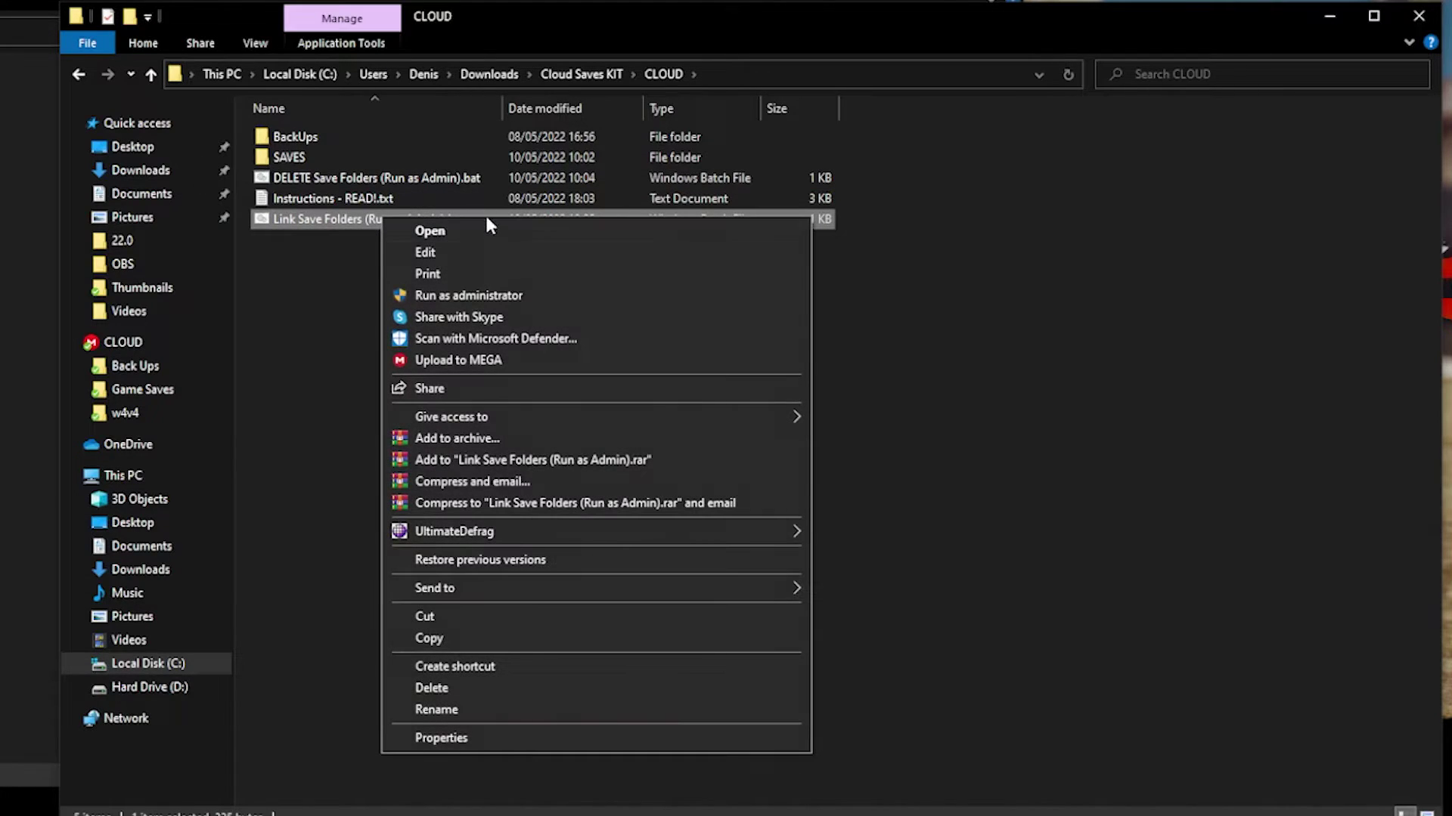
{"action": "left_click", "coordinate": [479, 295]}
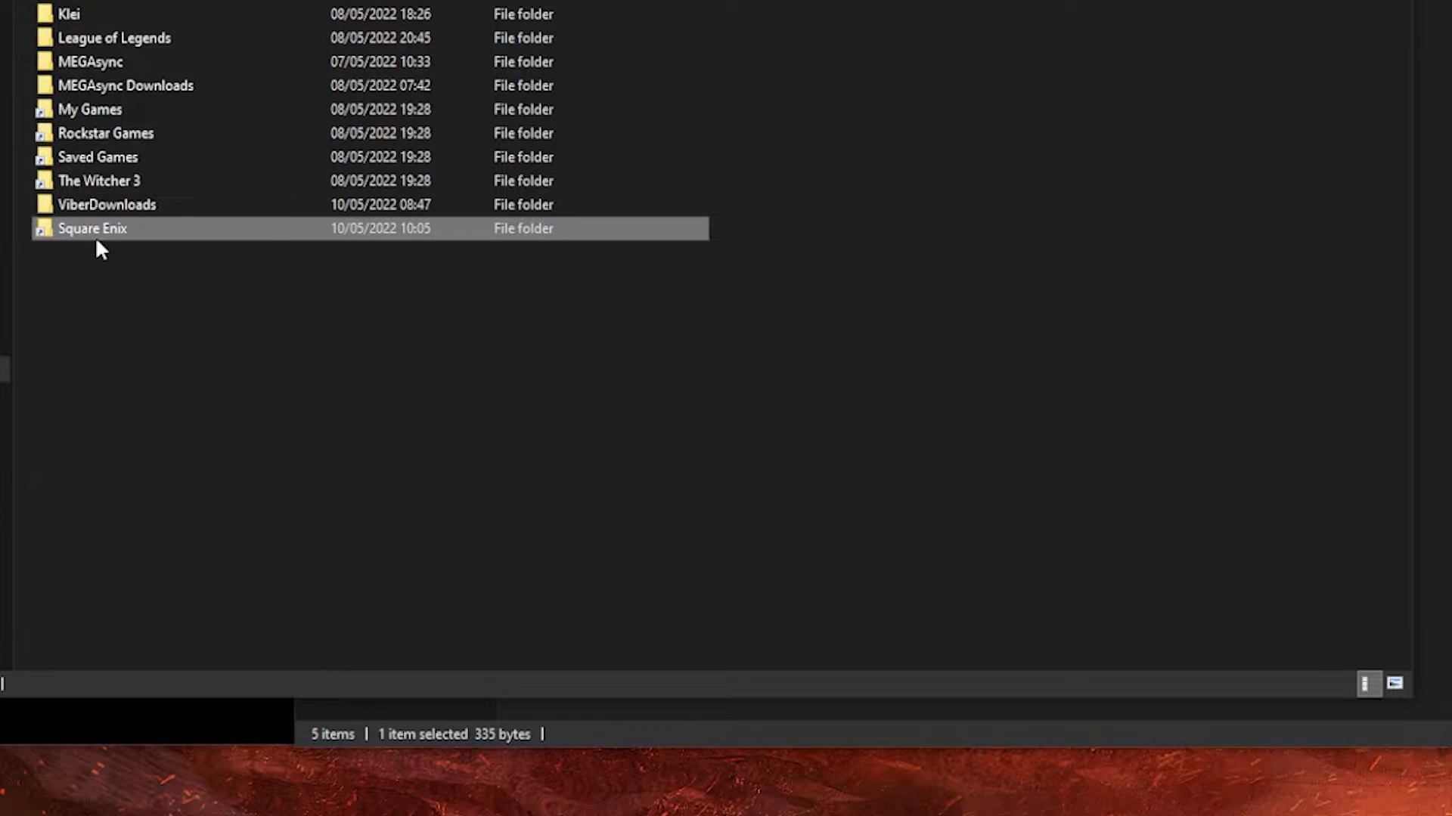
{"action": "key", "text": "F5"}
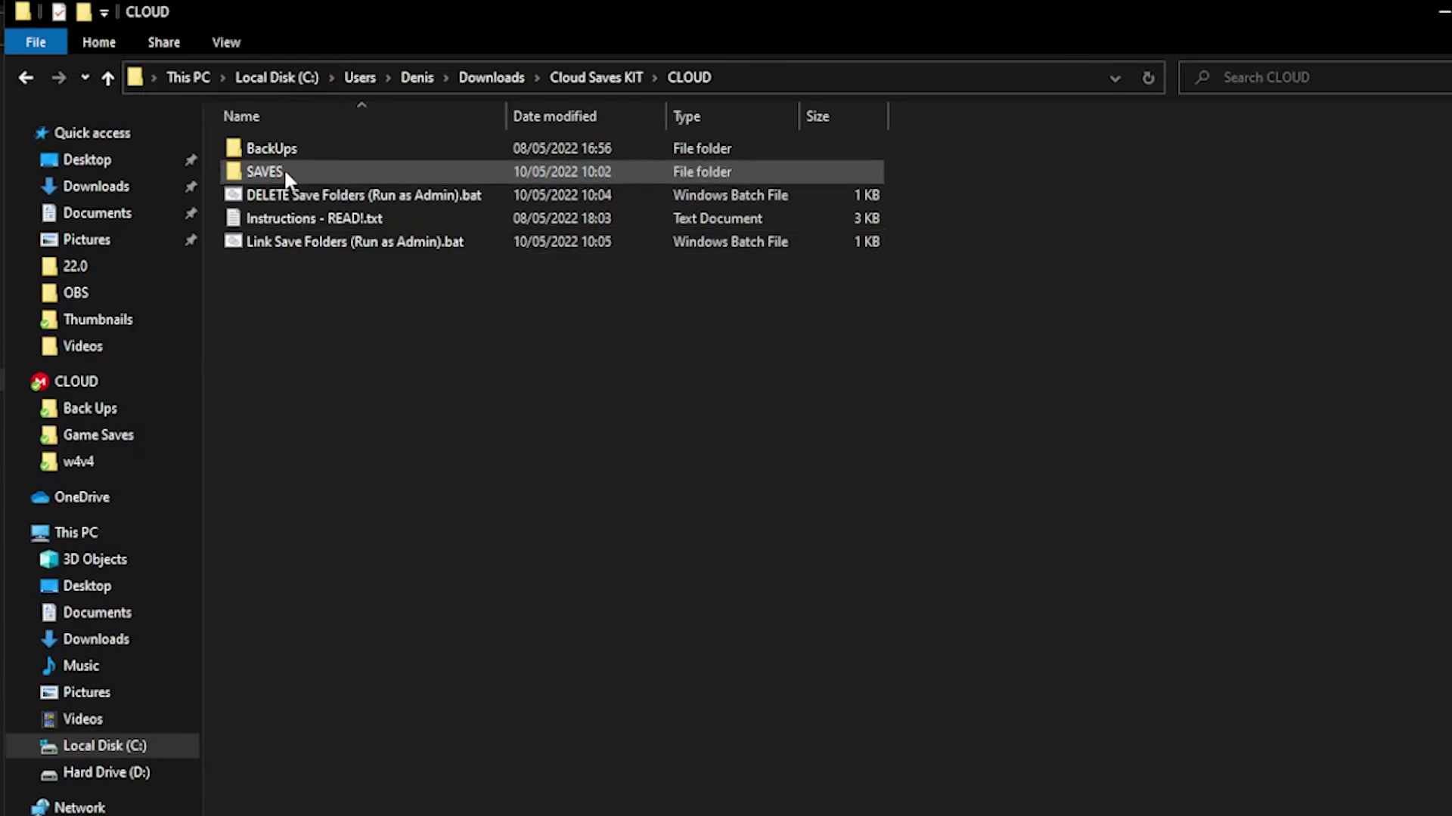
{"action": "double_click", "coordinate": [284, 170]}
Go back up from SAVES to the CLOUD folder and select the DELETE Save Folders script.
{"action": "left_click", "coordinate": [294, 155]}
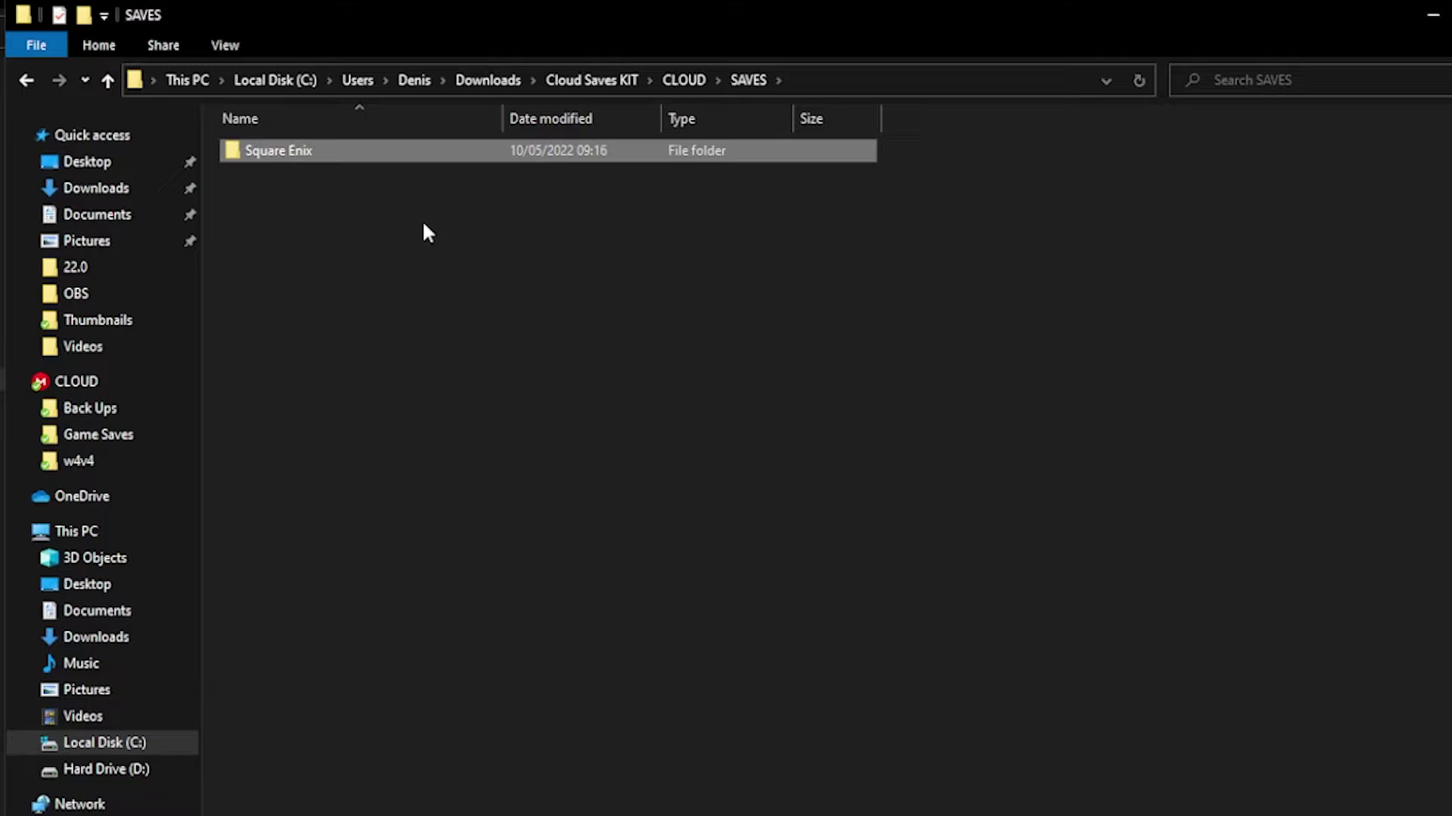
{"action": "key", "text": "alt+Left"}
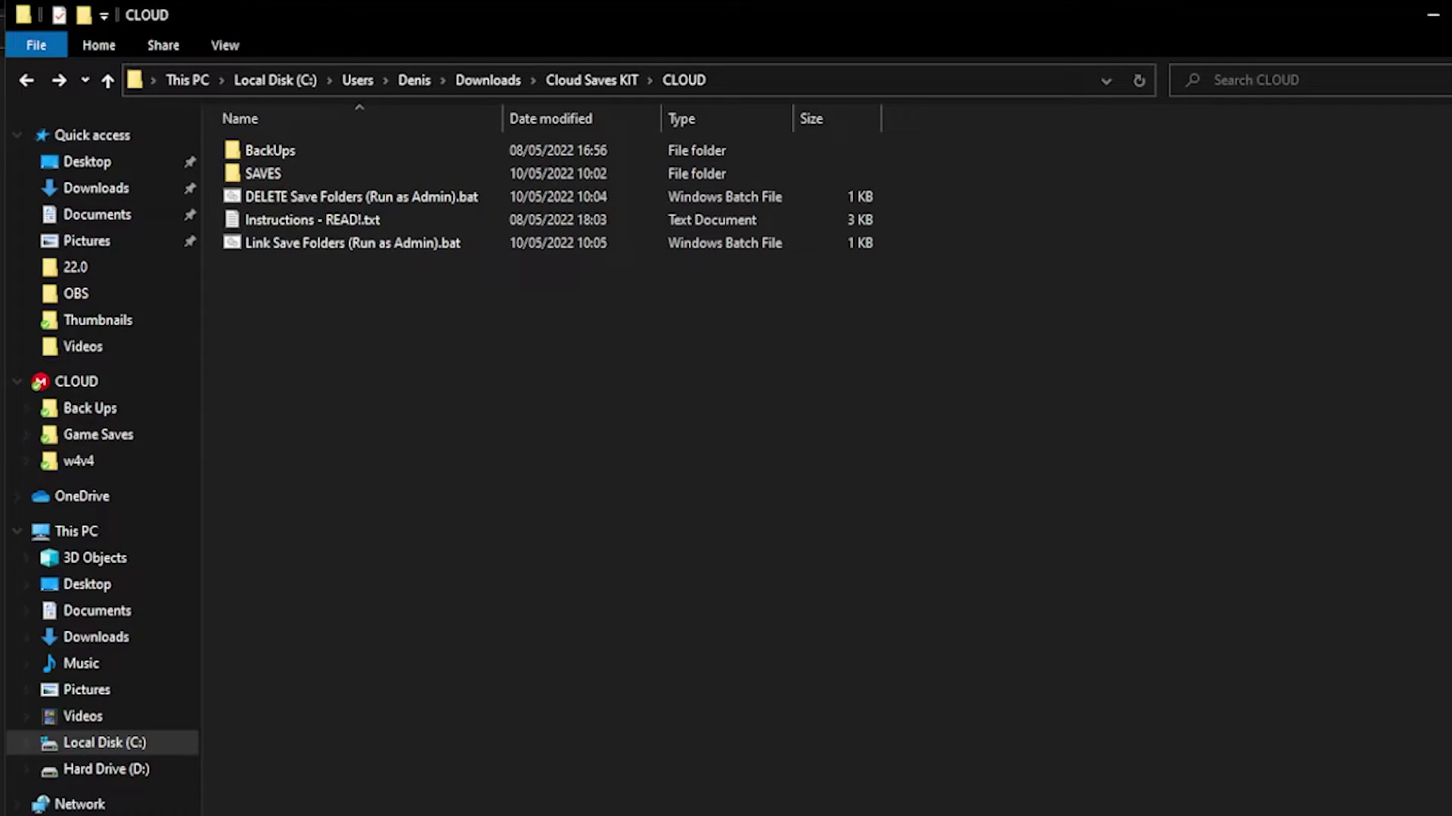
{"action": "left_click", "coordinate": [382, 199]}
{"action": "right_click", "coordinate": [382, 200]}
{"action": "left_click", "coordinate": [334, 226]}
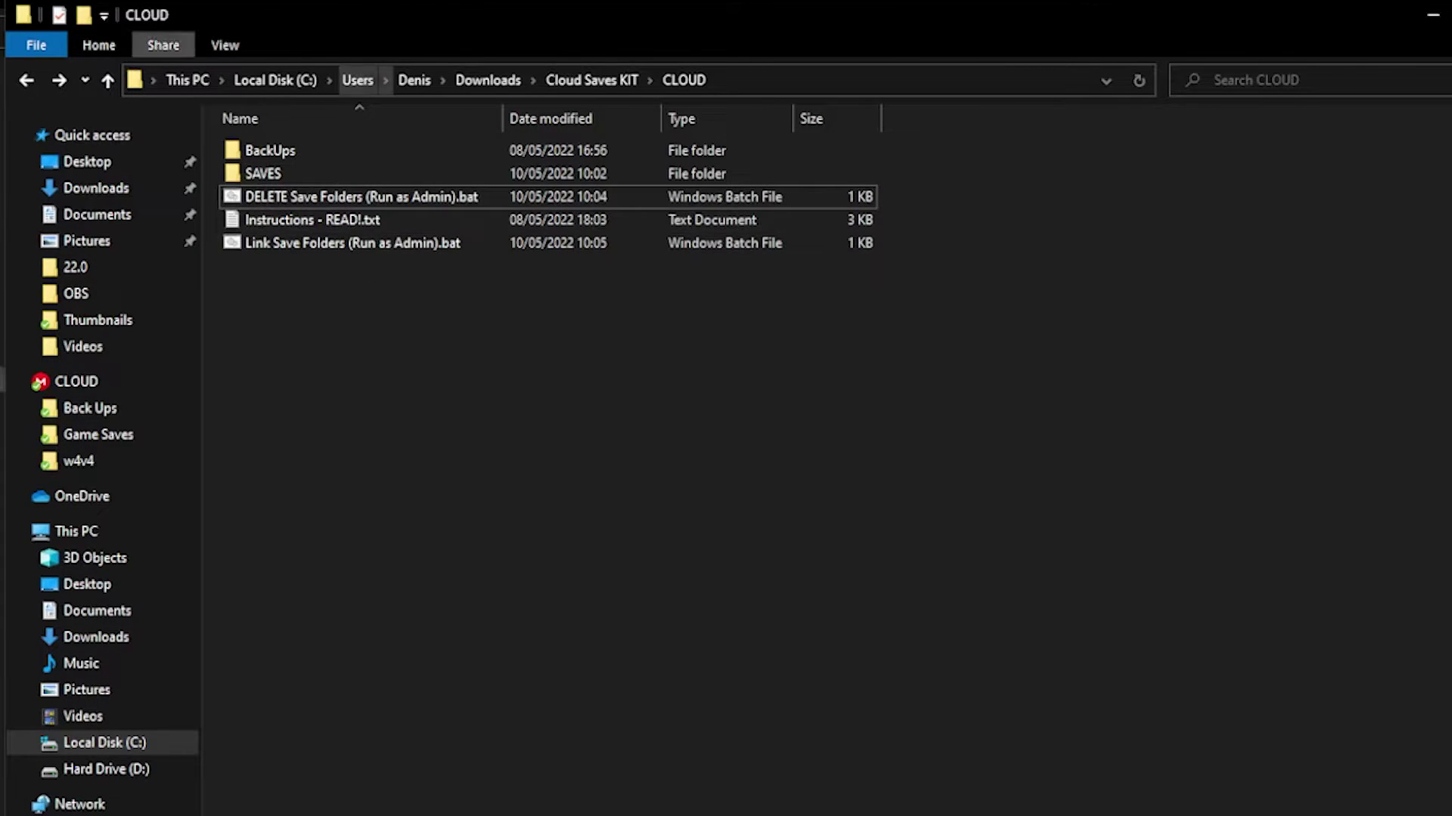
Run DELETE Save Folders (Run as Admin).bat as administrator, then reselect it in the CLOUD window.
{"action": "left_click", "coordinate": [314, 191]}
{"action": "right_click", "coordinate": [315, 190]}
{"action": "left_click", "coordinate": [409, 279]}
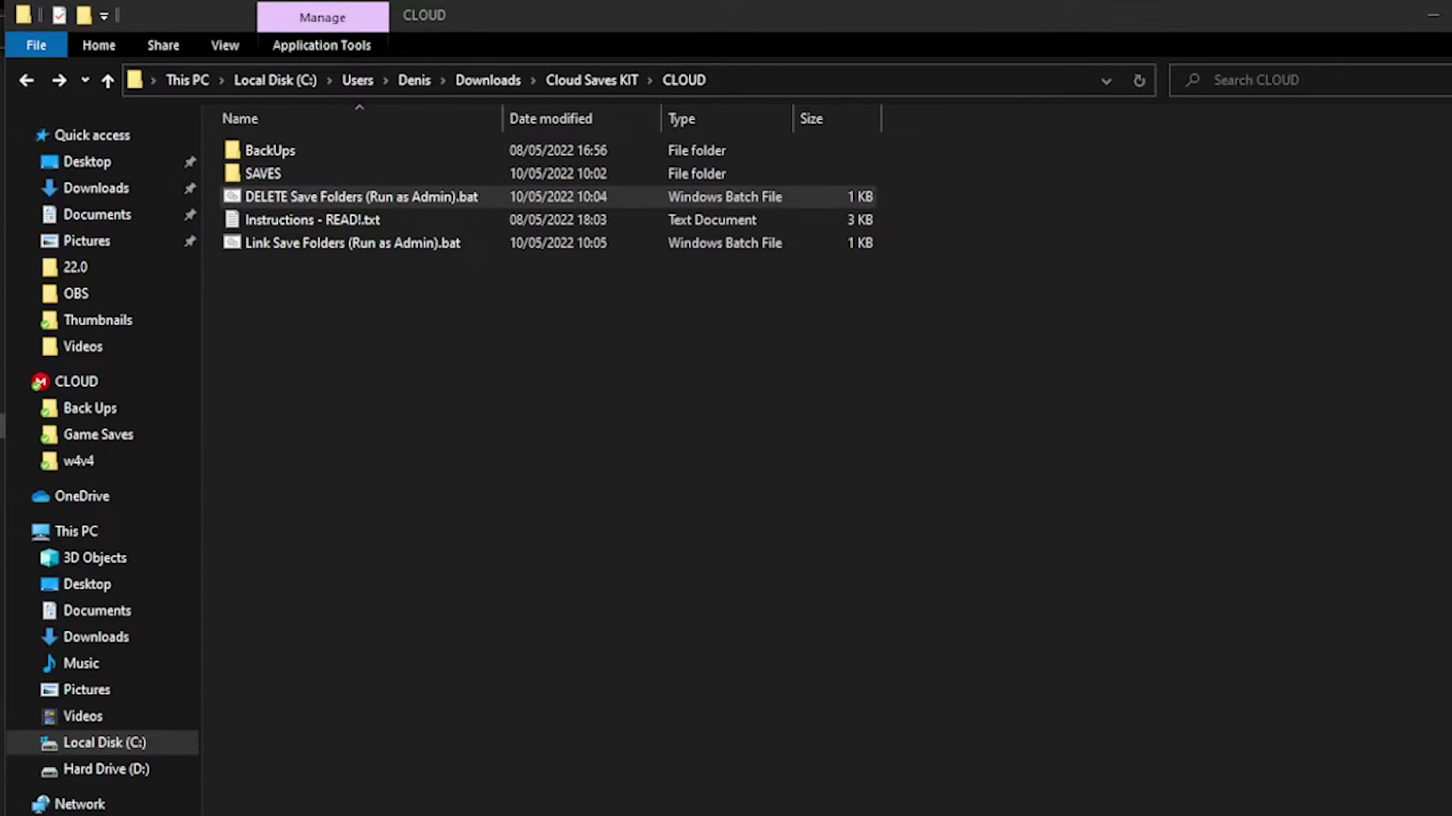
{"action": "left_click", "coordinate": [1322, 421]}
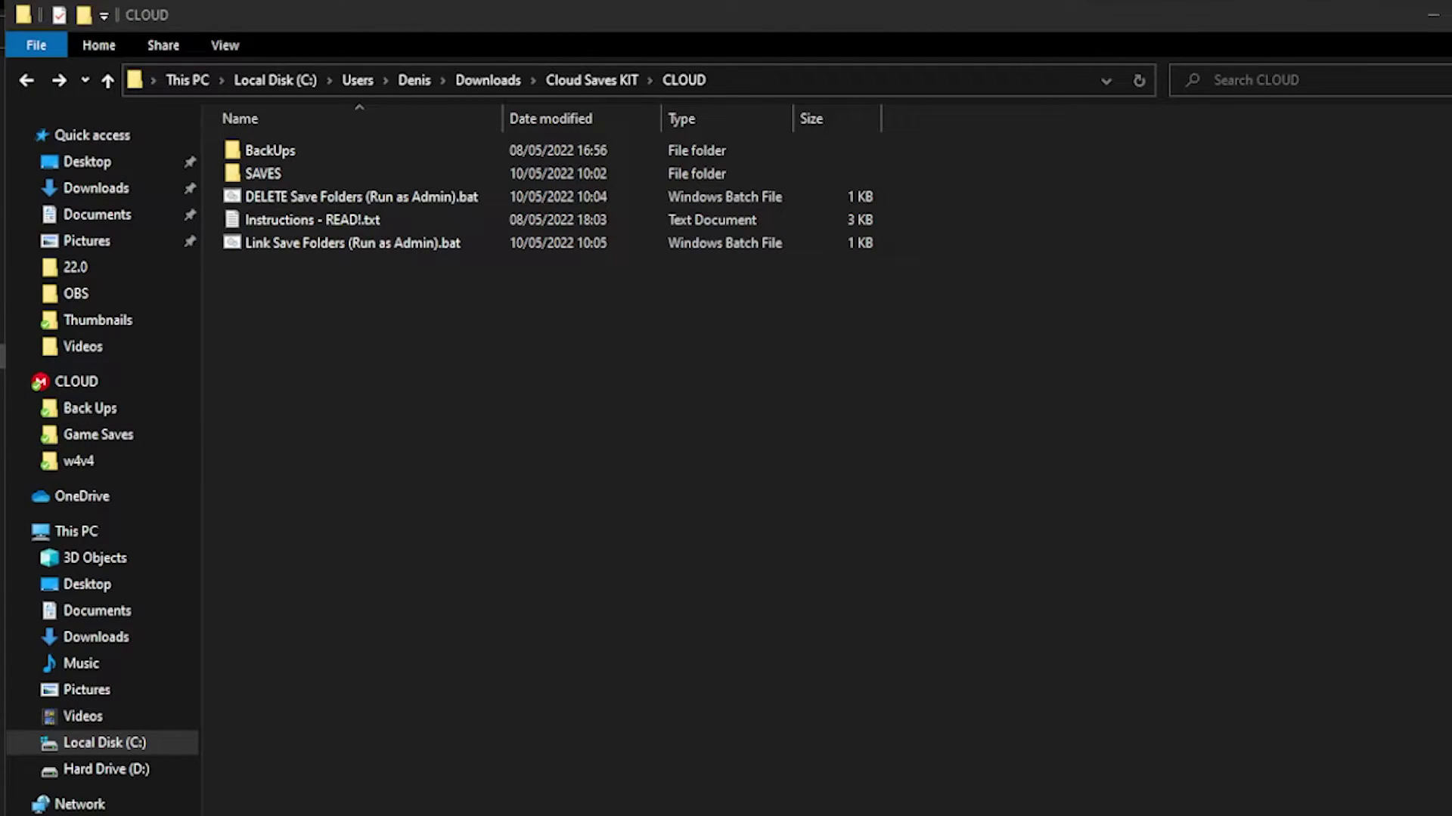
{"action": "left_click", "coordinate": [384, 198]}
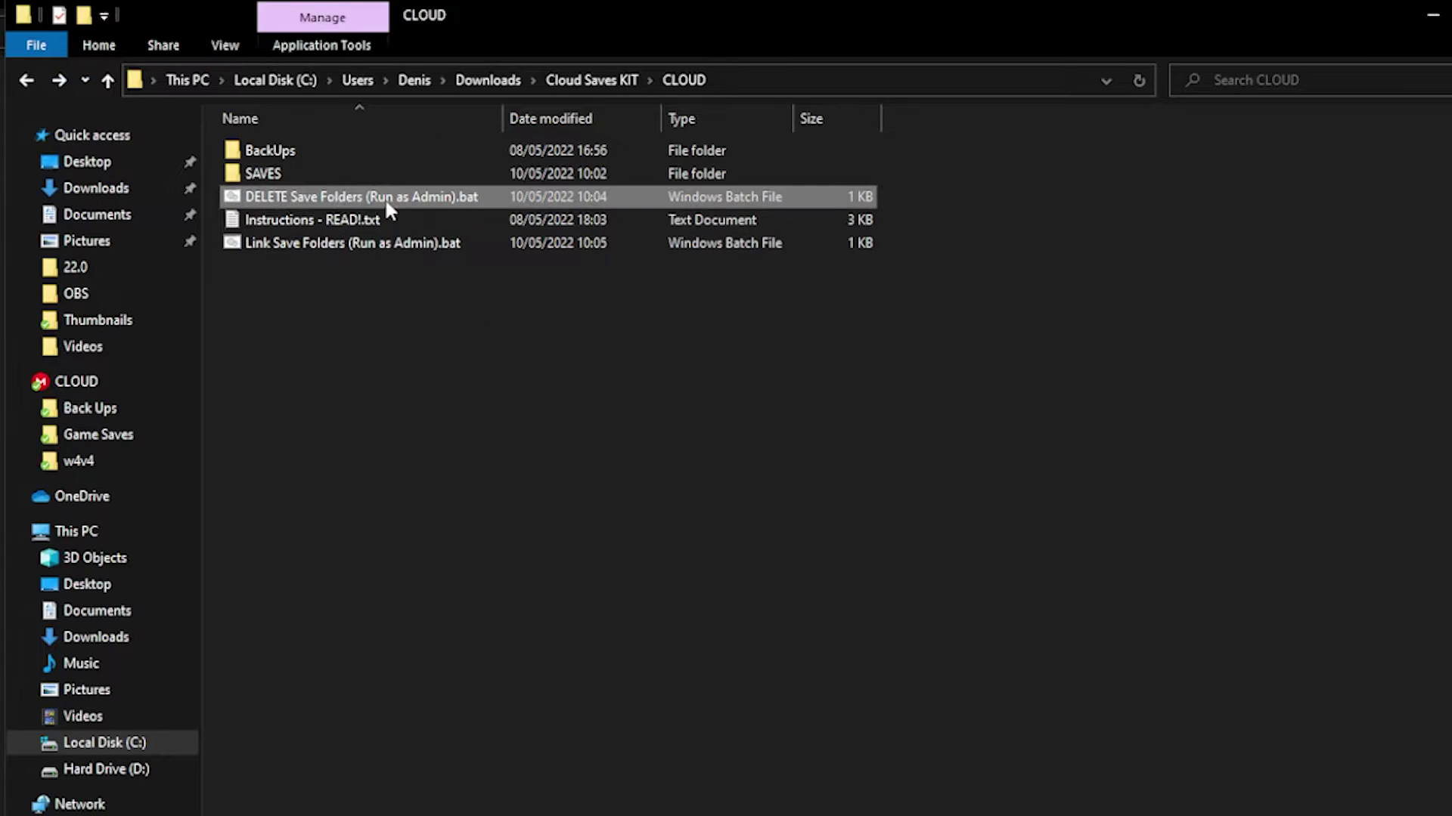
Edit the DELETE script to remove 'Just Cause 3\' from its RD path, targeting Documents\Square Enix, and save.
{"action": "right_click", "coordinate": [384, 197]}
{"action": "left_click", "coordinate": [398, 229]}
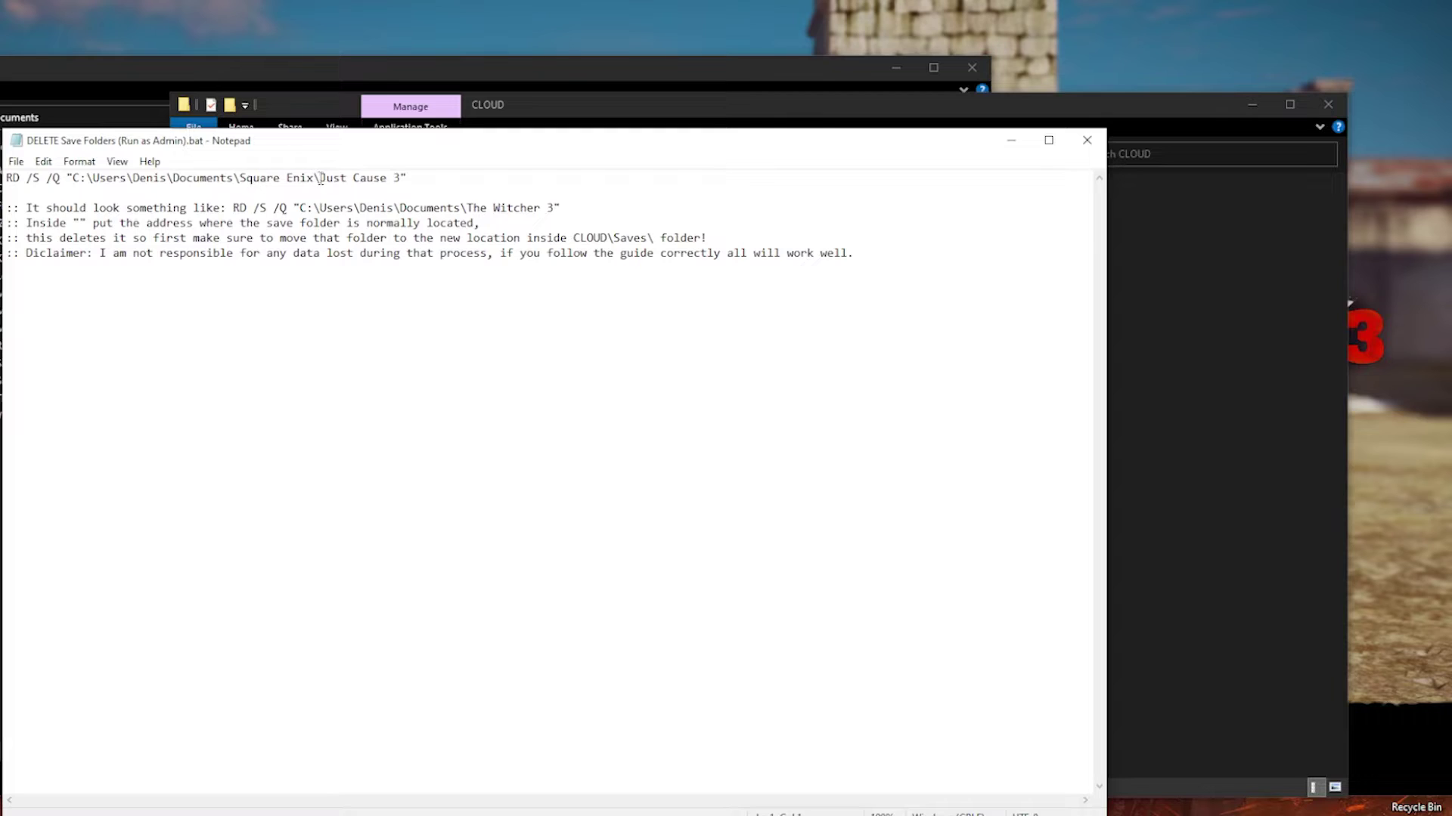
{"action": "left_click_drag", "start_coordinate": [321, 178], "coordinate": [401, 178]}
{"action": "key", "text": "Delete"}
{"action": "key", "text": "BackSpace"}
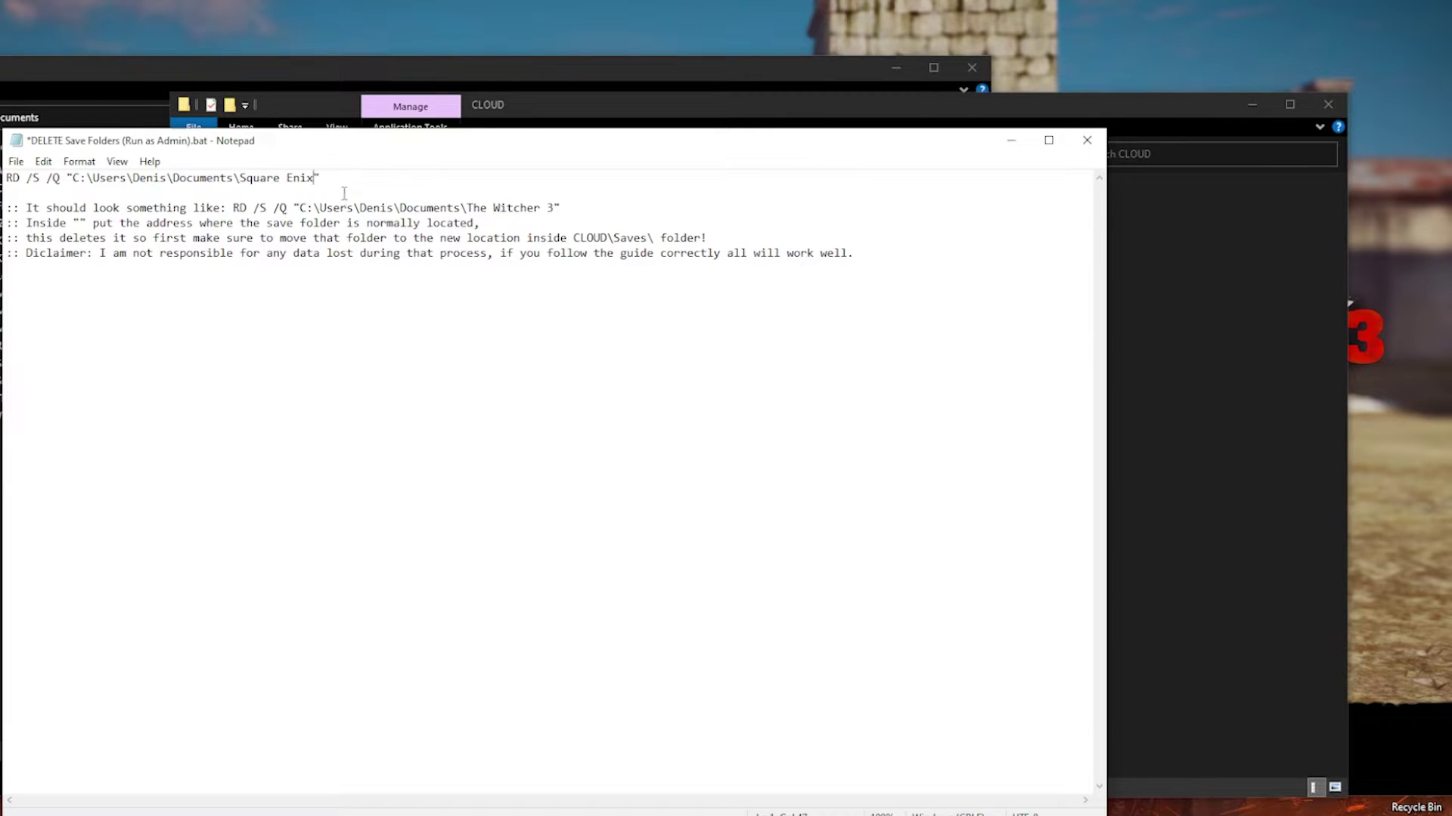
{"action": "left_click", "coordinate": [16, 161]}
{"action": "left_click", "coordinate": [85, 243]}
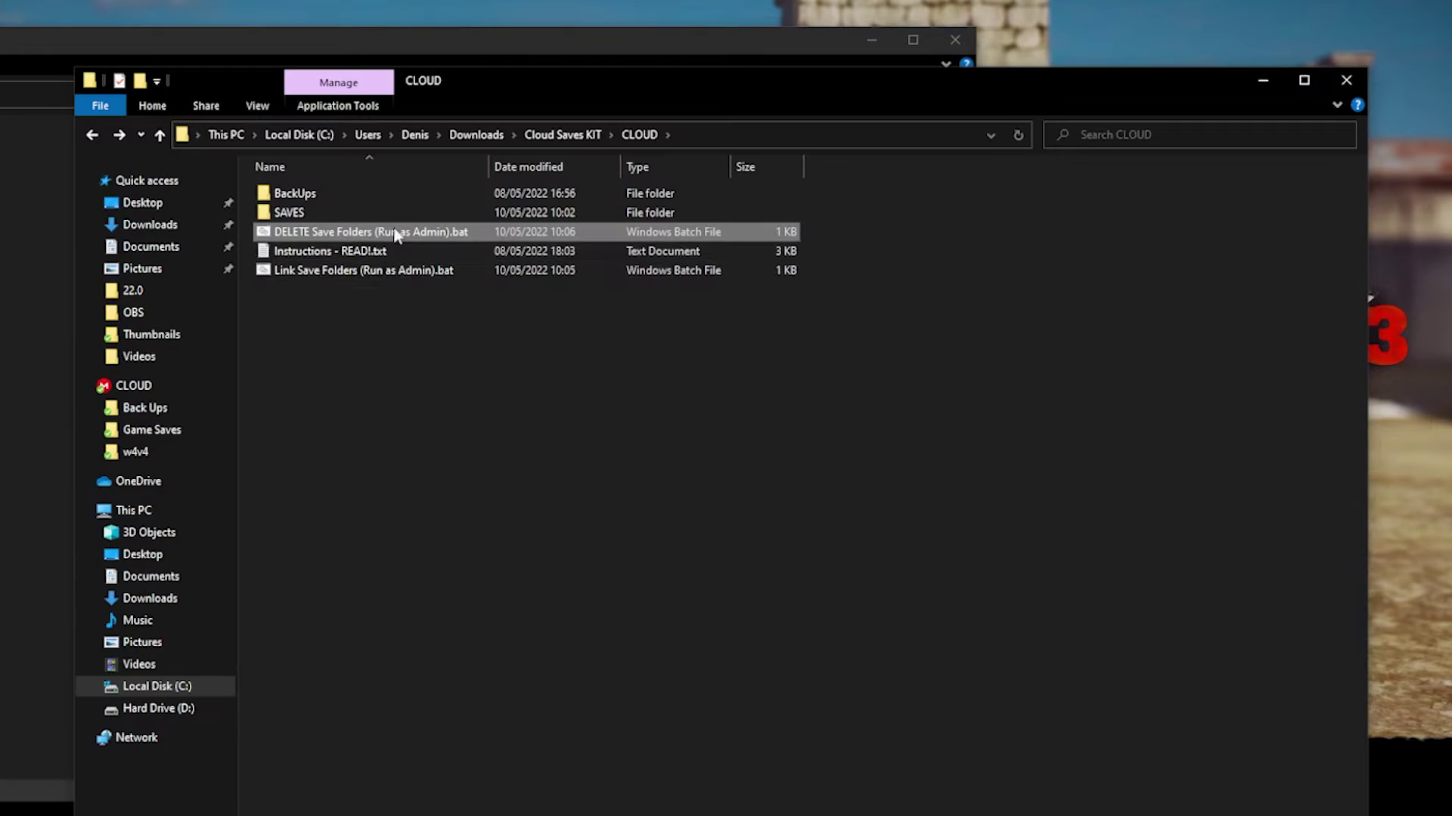
Run the DELETE and Link Save Folders scripts as administrator.
{"action": "right_click", "coordinate": [333, 235]}
{"action": "left_click", "coordinate": [383, 293]}
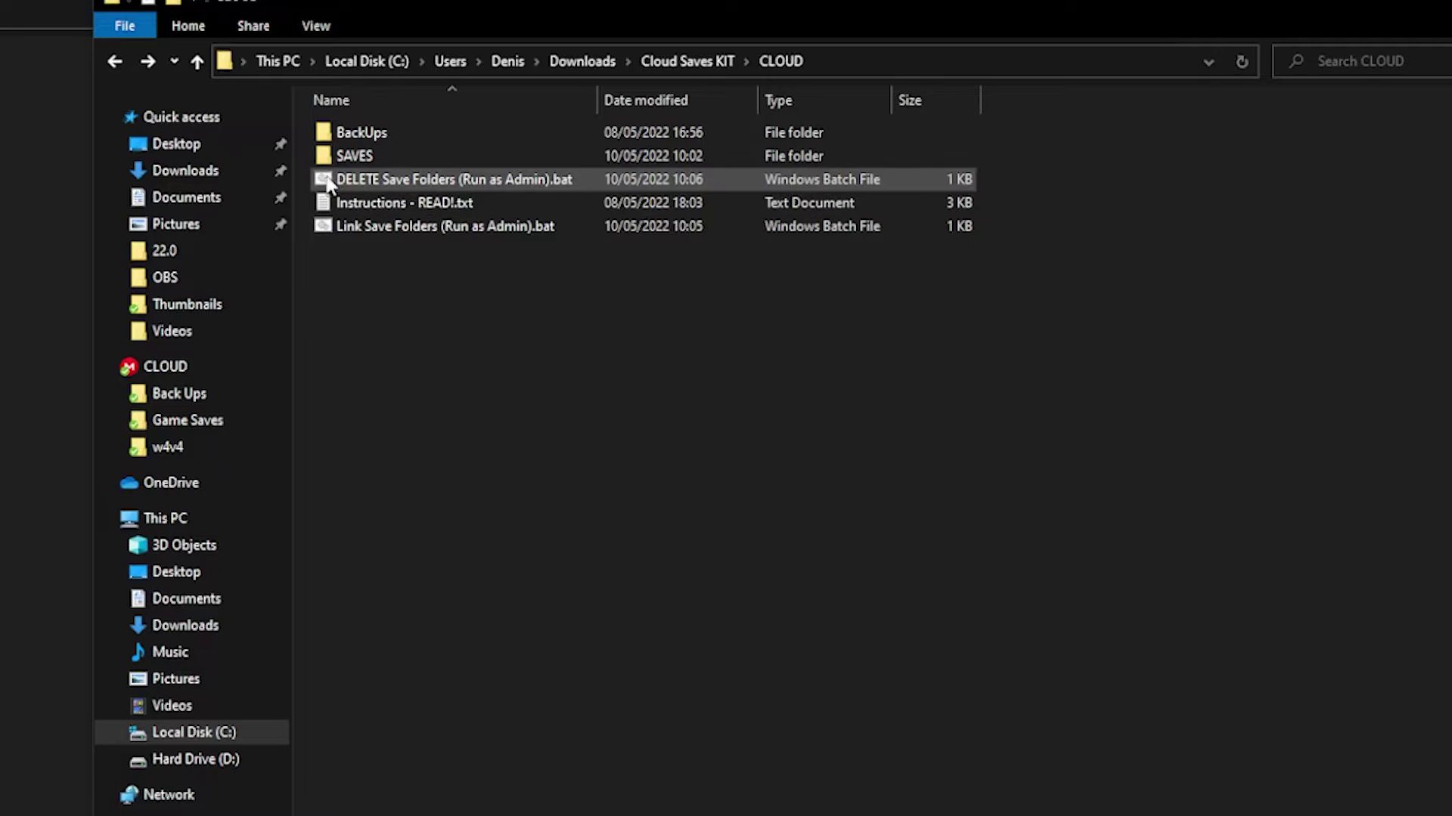
{"action": "right_click", "coordinate": [421, 229]}
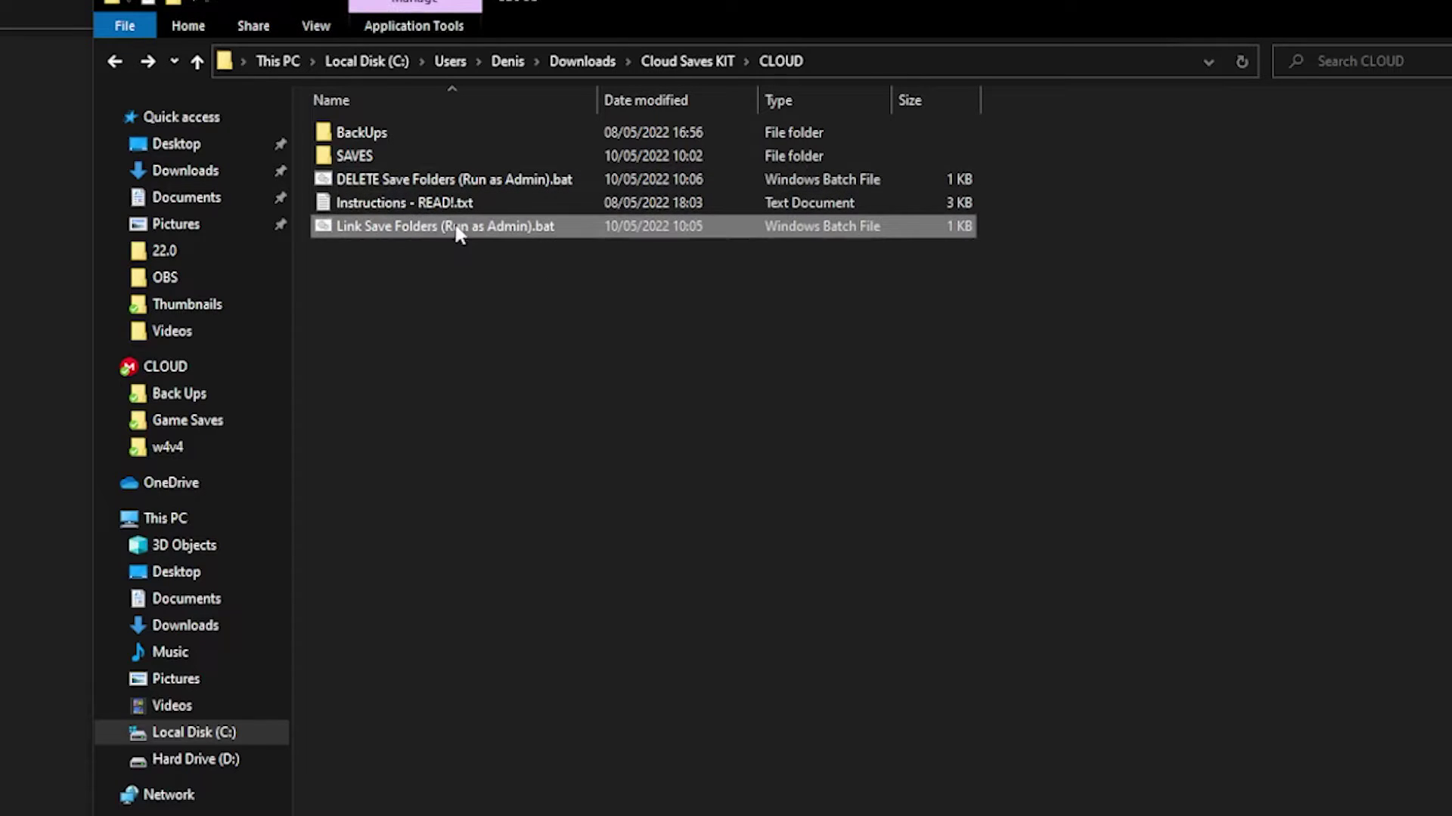
{"action": "left_click", "coordinate": [493, 308]}
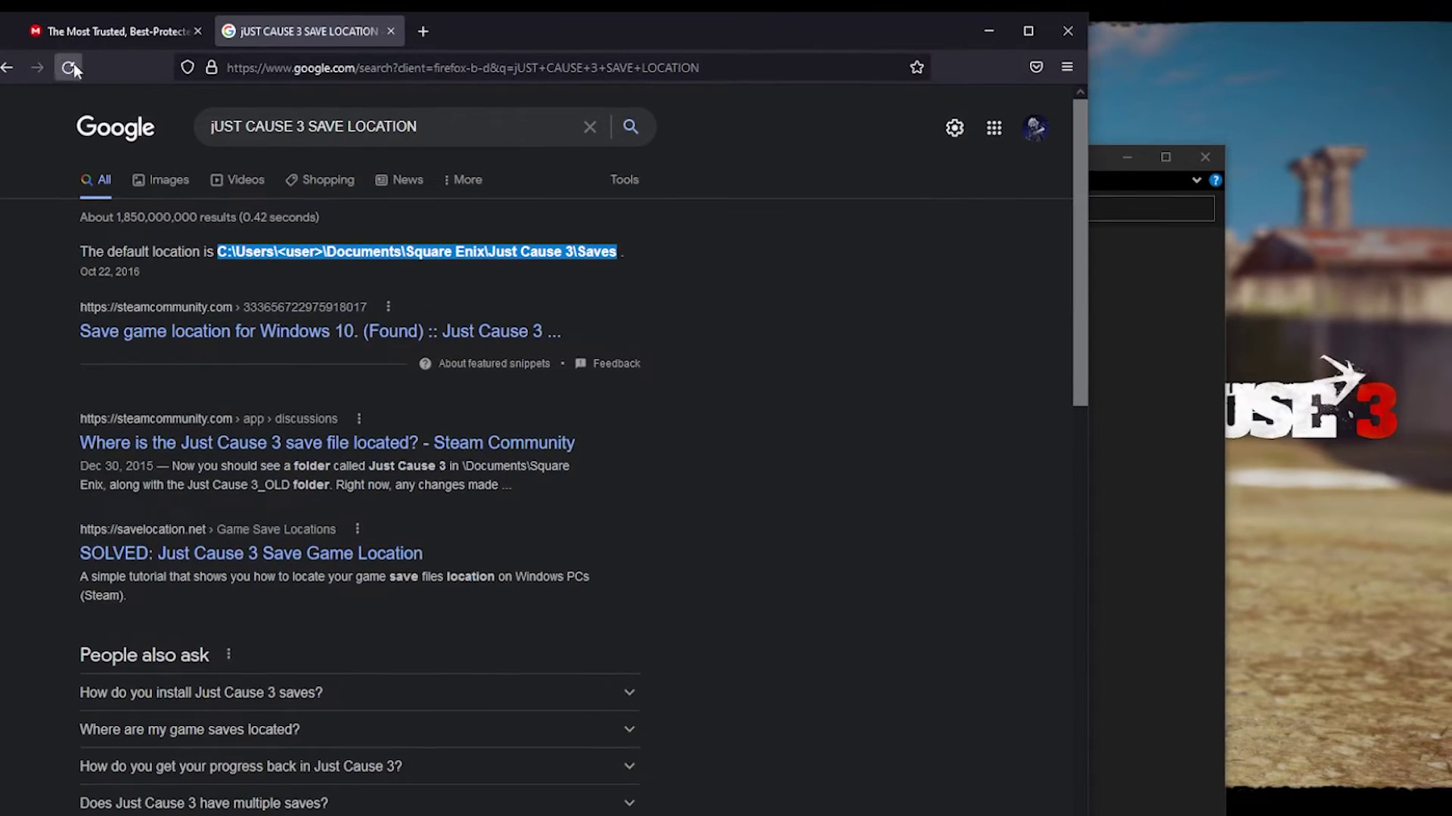
Switch to the mega.io home page offering 20 GB free, closing the Just Cause 3 search tab.
{"action": "left_click", "coordinate": [114, 30]}
{"action": "middle_click", "coordinate": [319, 31]}
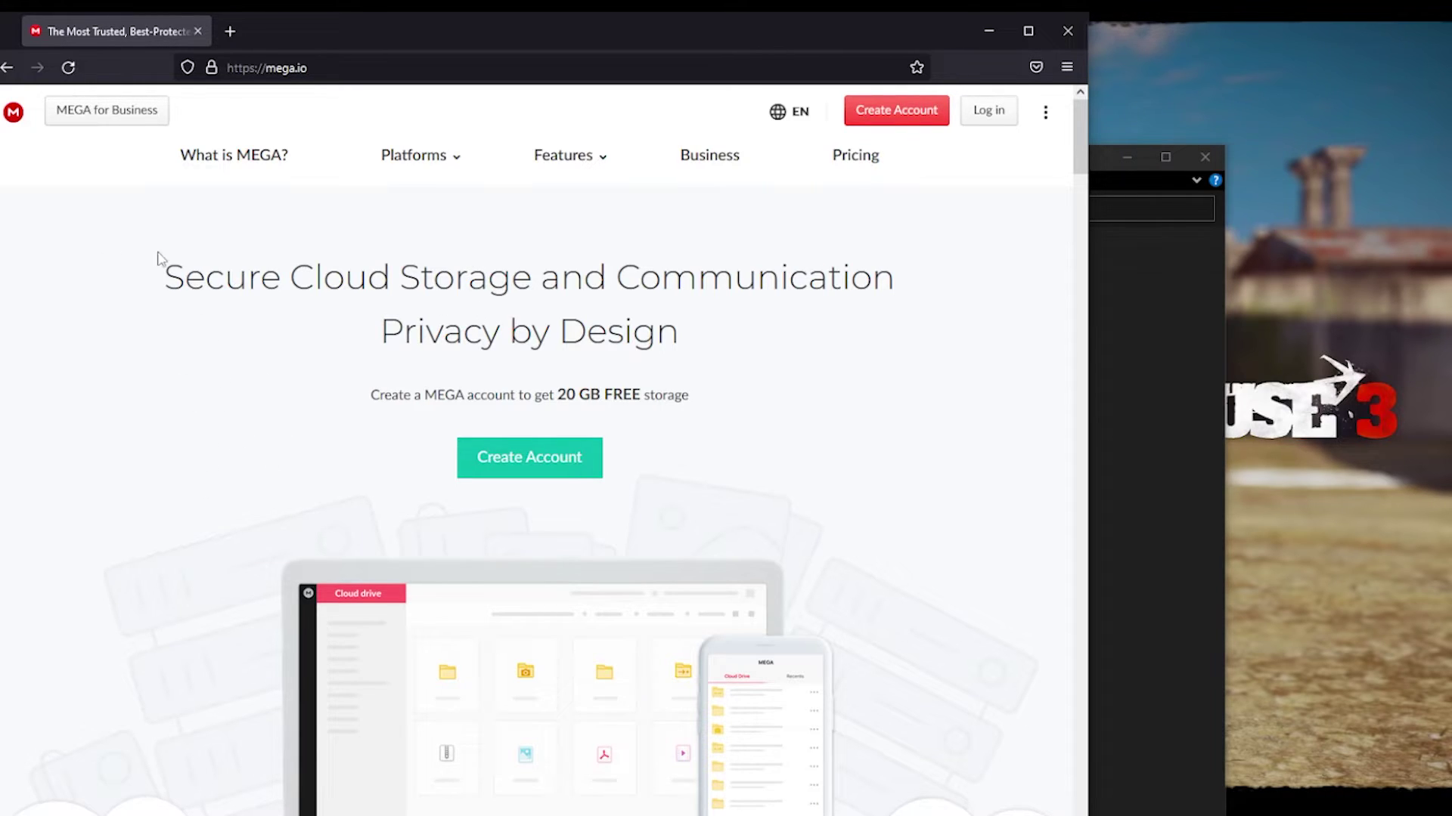
{"action": "left_click_drag", "start_coordinate": [176, 276], "coordinate": [607, 281]}
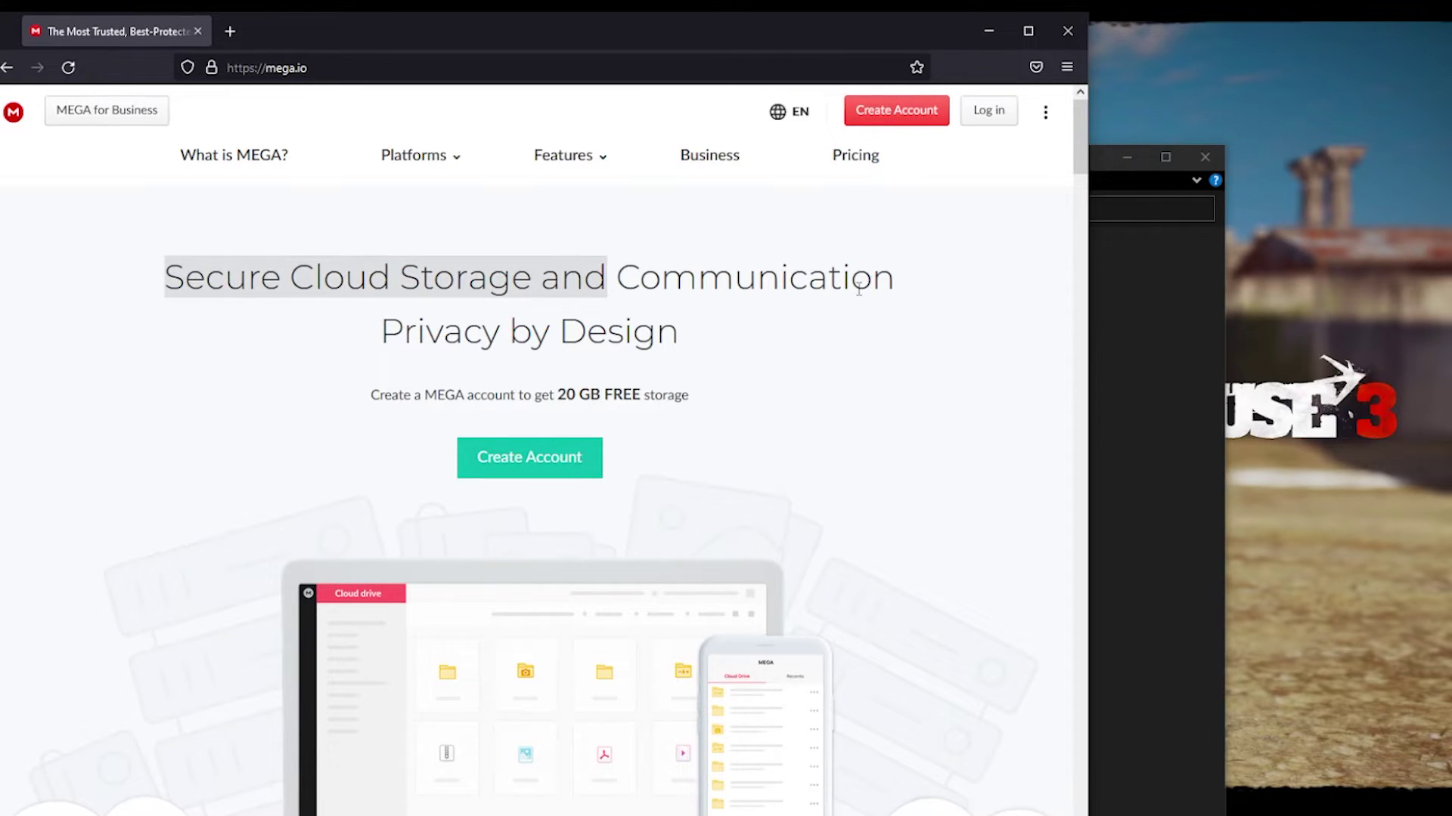
{"action": "left_click", "coordinate": [773, 288]}
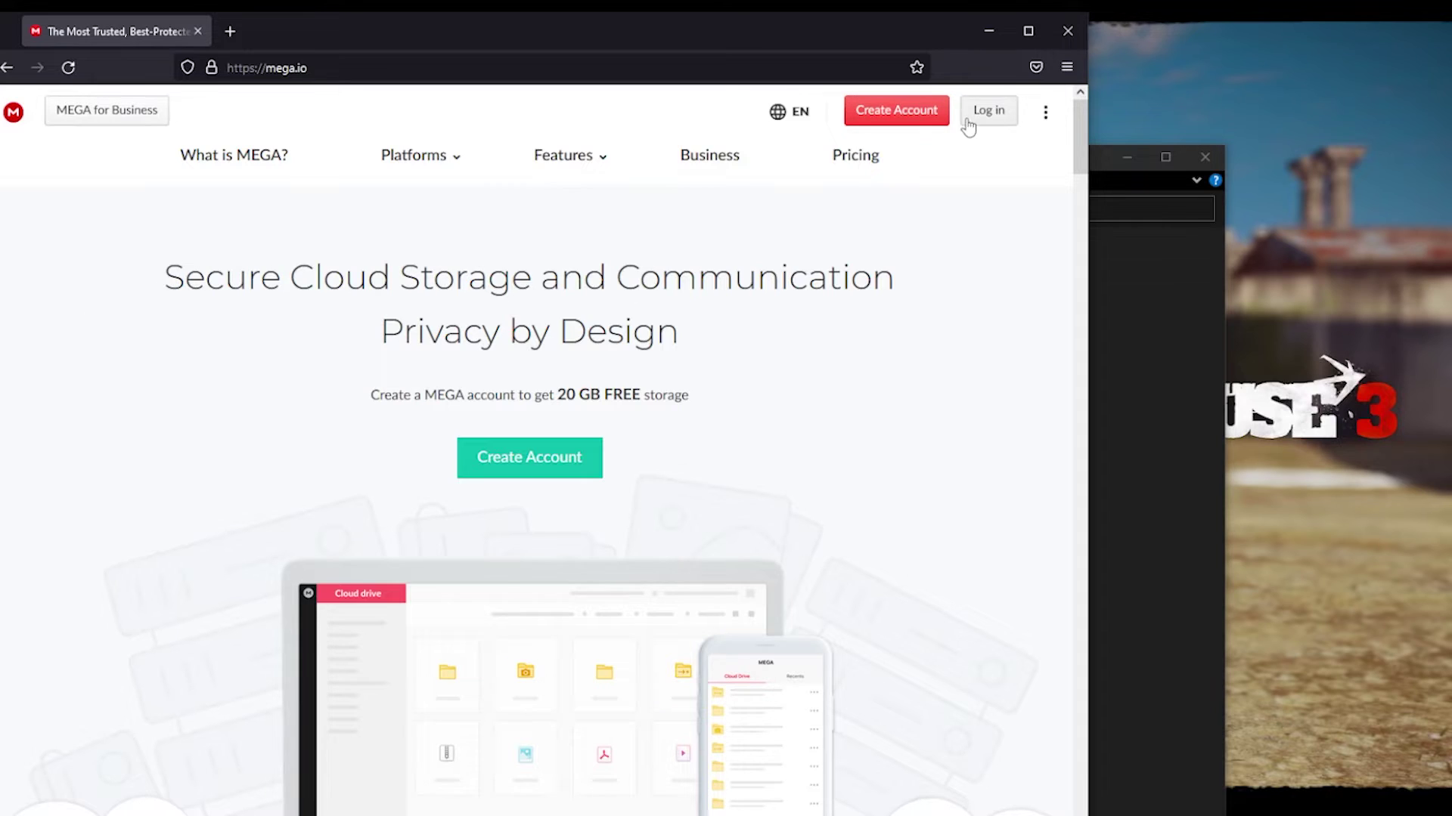
Search 'megasync' in a new tab and start downloading the MEGAsyncSetup64.exe Windows installer.
{"action": "left_click", "coordinate": [230, 32]}
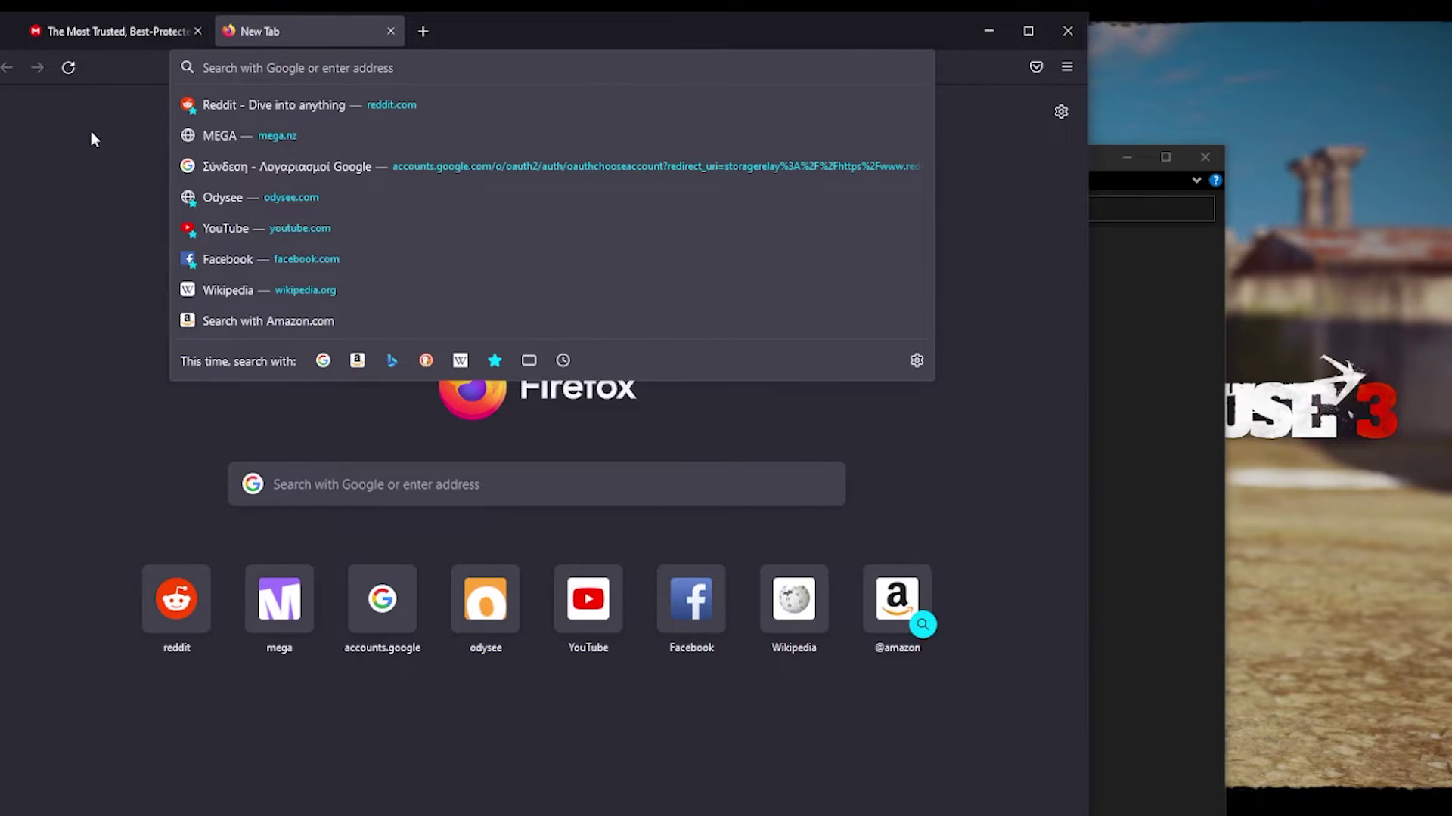
{"action": "type", "text": "megas"}
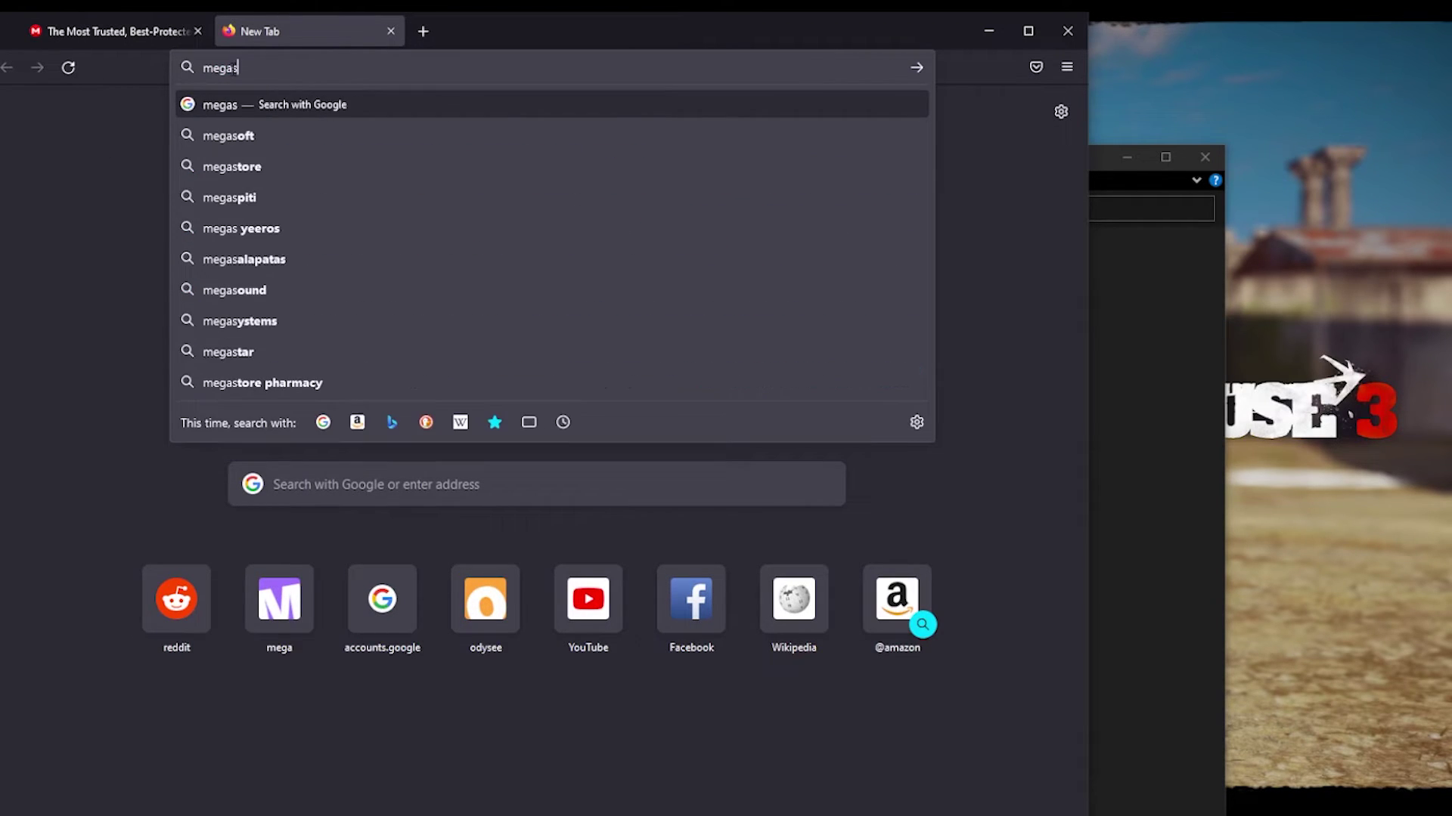
{"action": "type", "text": "ync"}
{"action": "key", "text": "Return"}
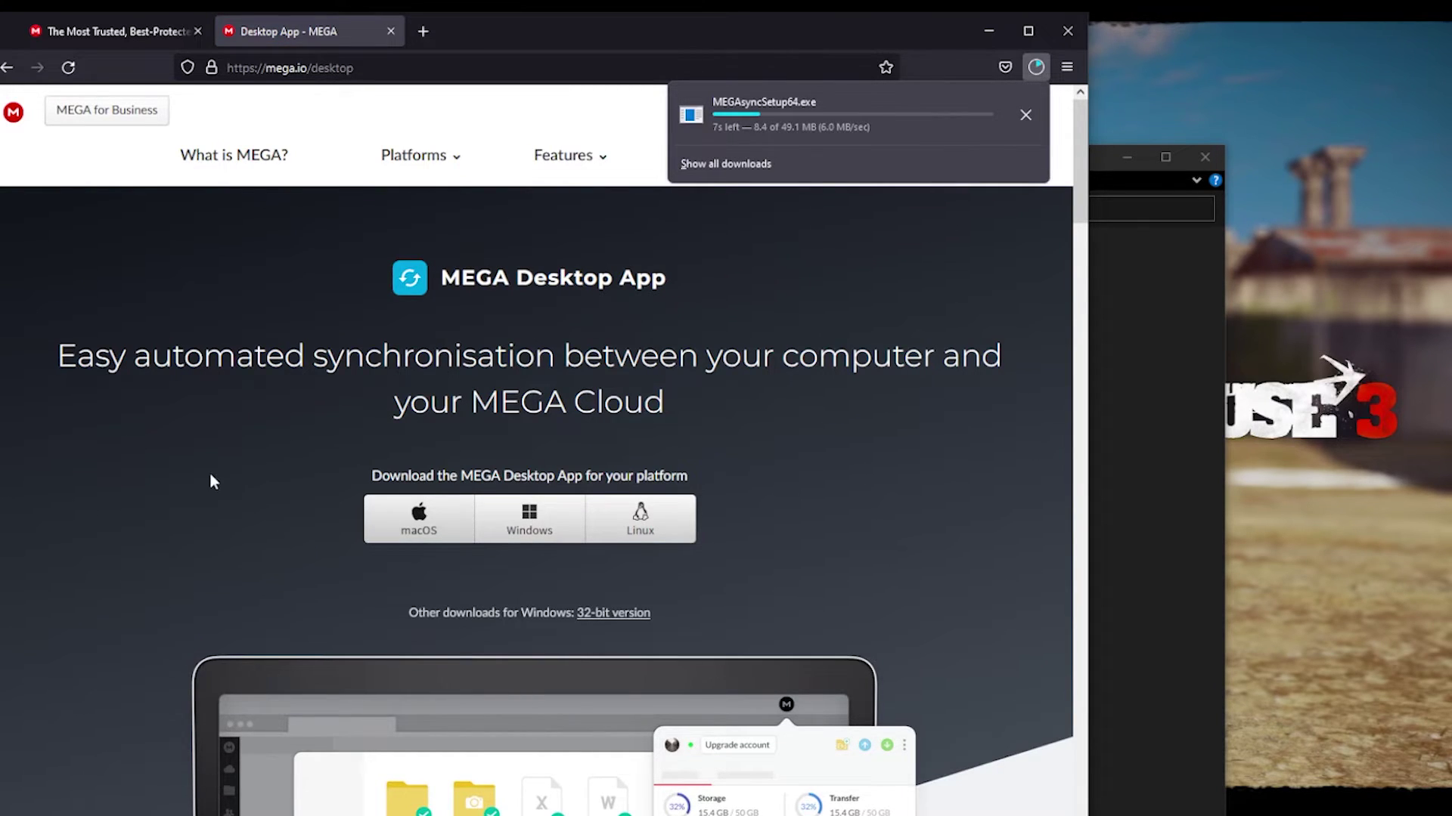
{"action": "left_click", "coordinate": [918, 548]}
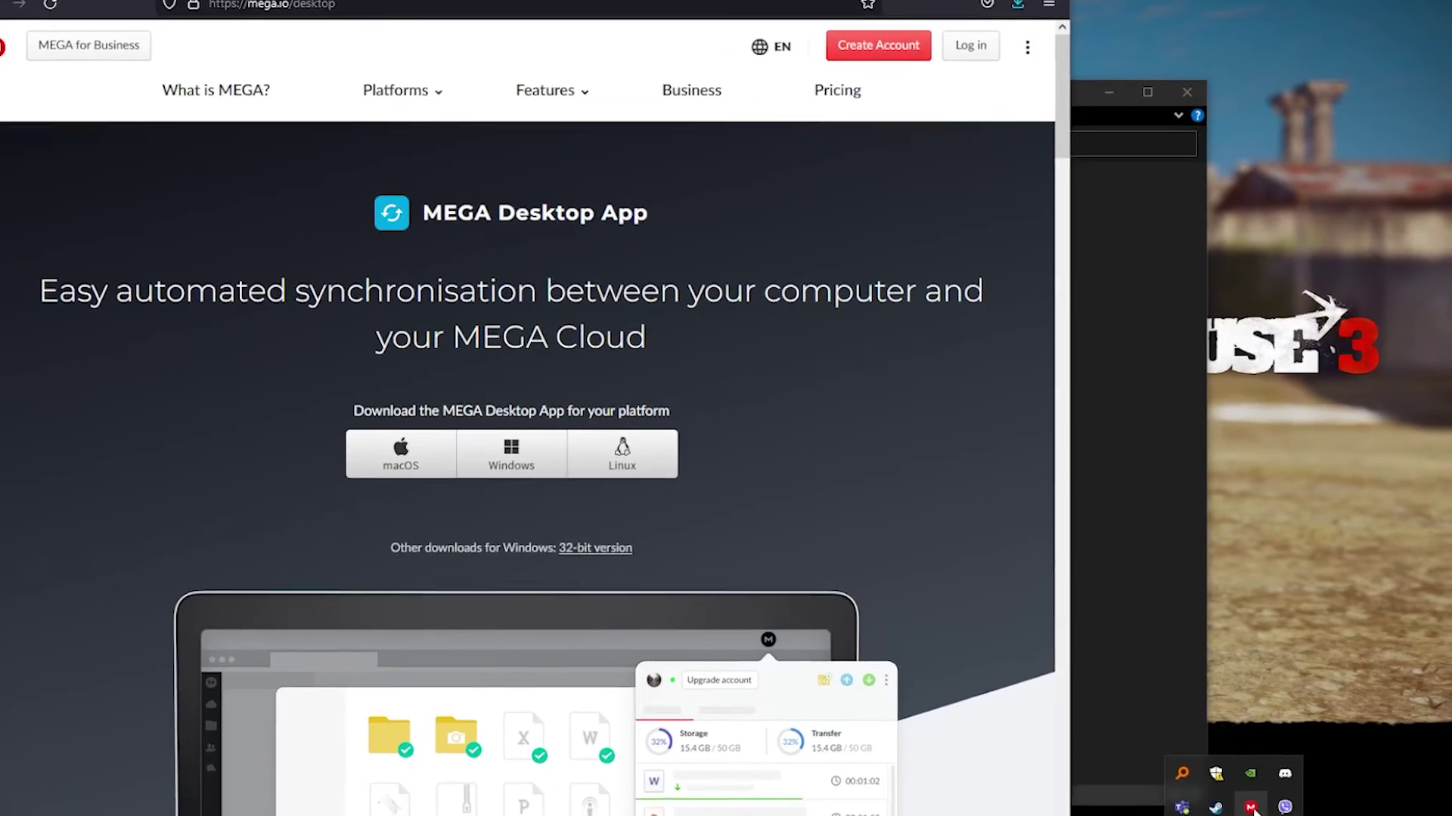
Open and close the MEGA transfers panel and transfer manager from the system tray icon.
{"action": "left_click", "coordinate": [1266, 815]}
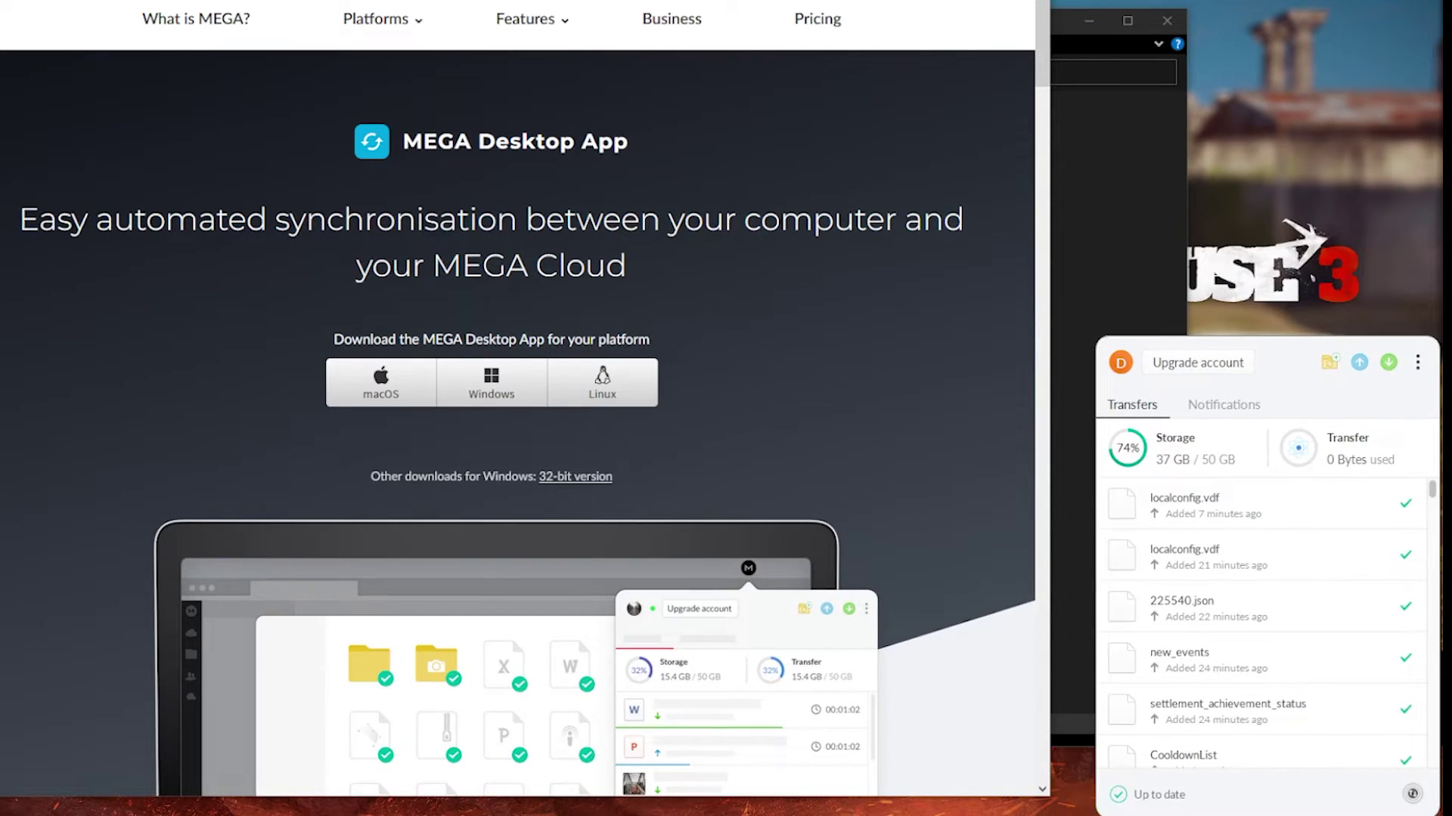
{"action": "left_click", "coordinate": [1240, 815]}
{"action": "left_click", "coordinate": [1240, 815]}
{"action": "left_click", "coordinate": [1215, 815]}
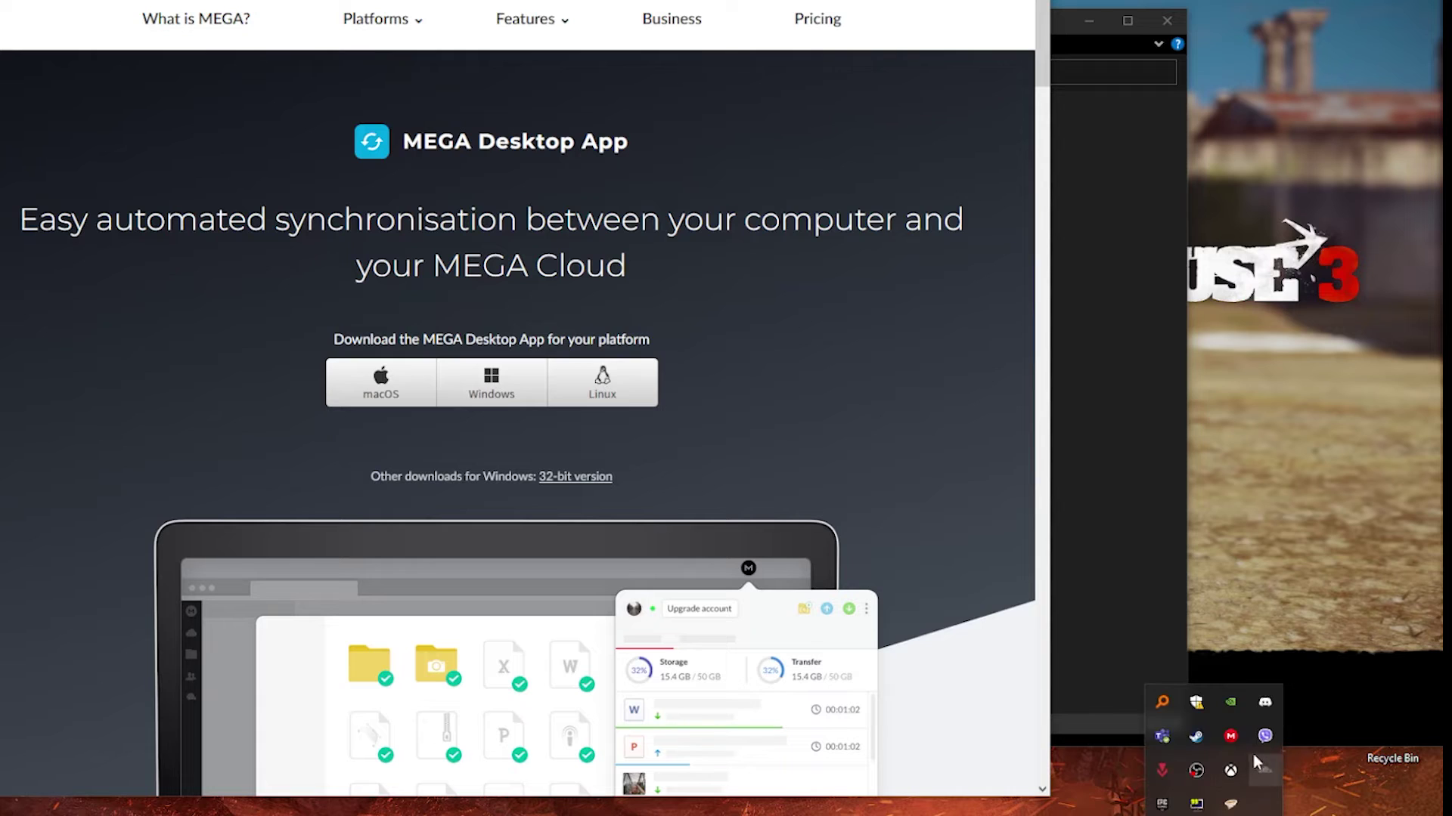
{"action": "right_click", "coordinate": [1231, 736]}
{"action": "left_click", "coordinate": [1290, 677]}
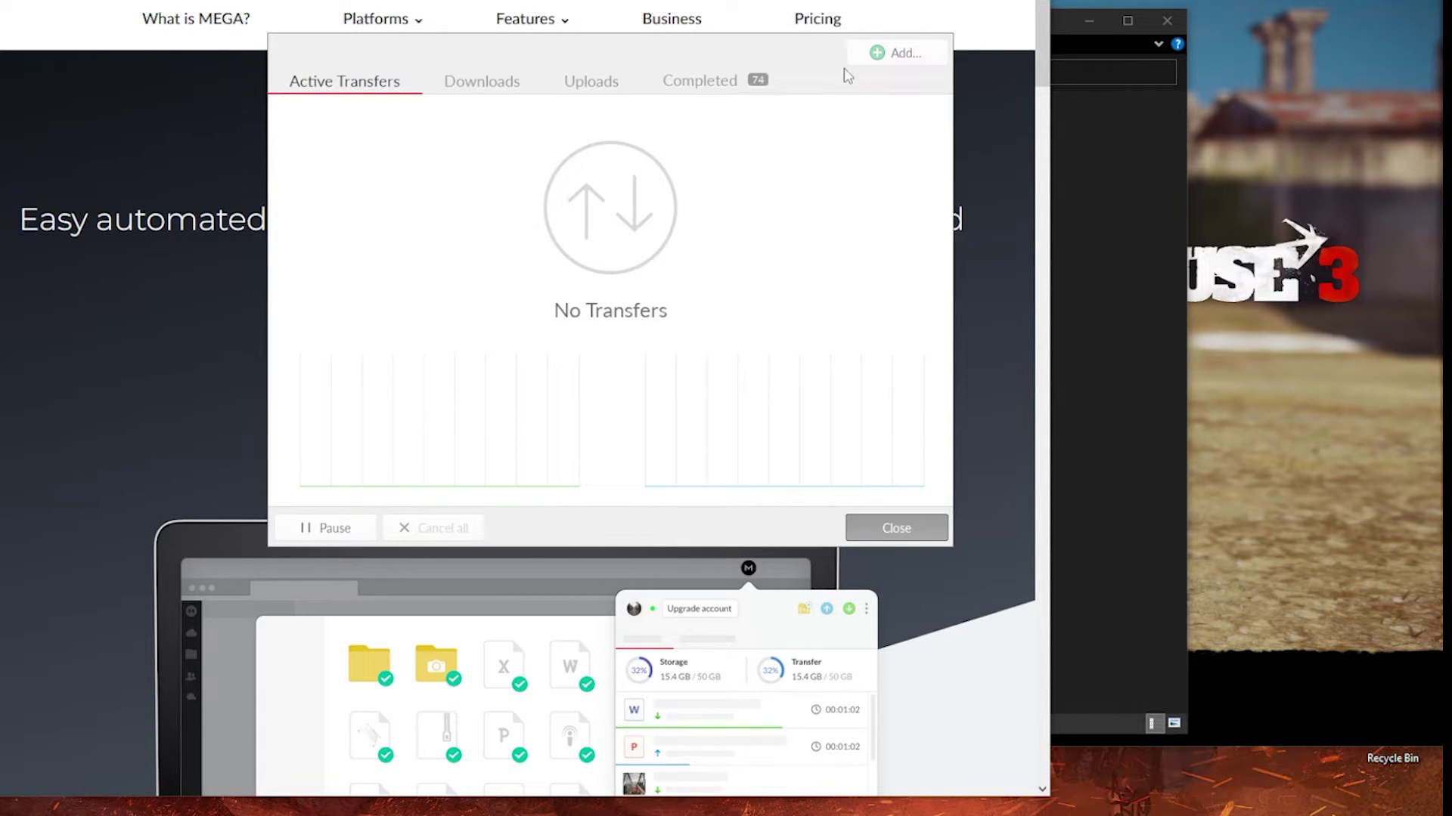
{"action": "left_click", "coordinate": [890, 522]}
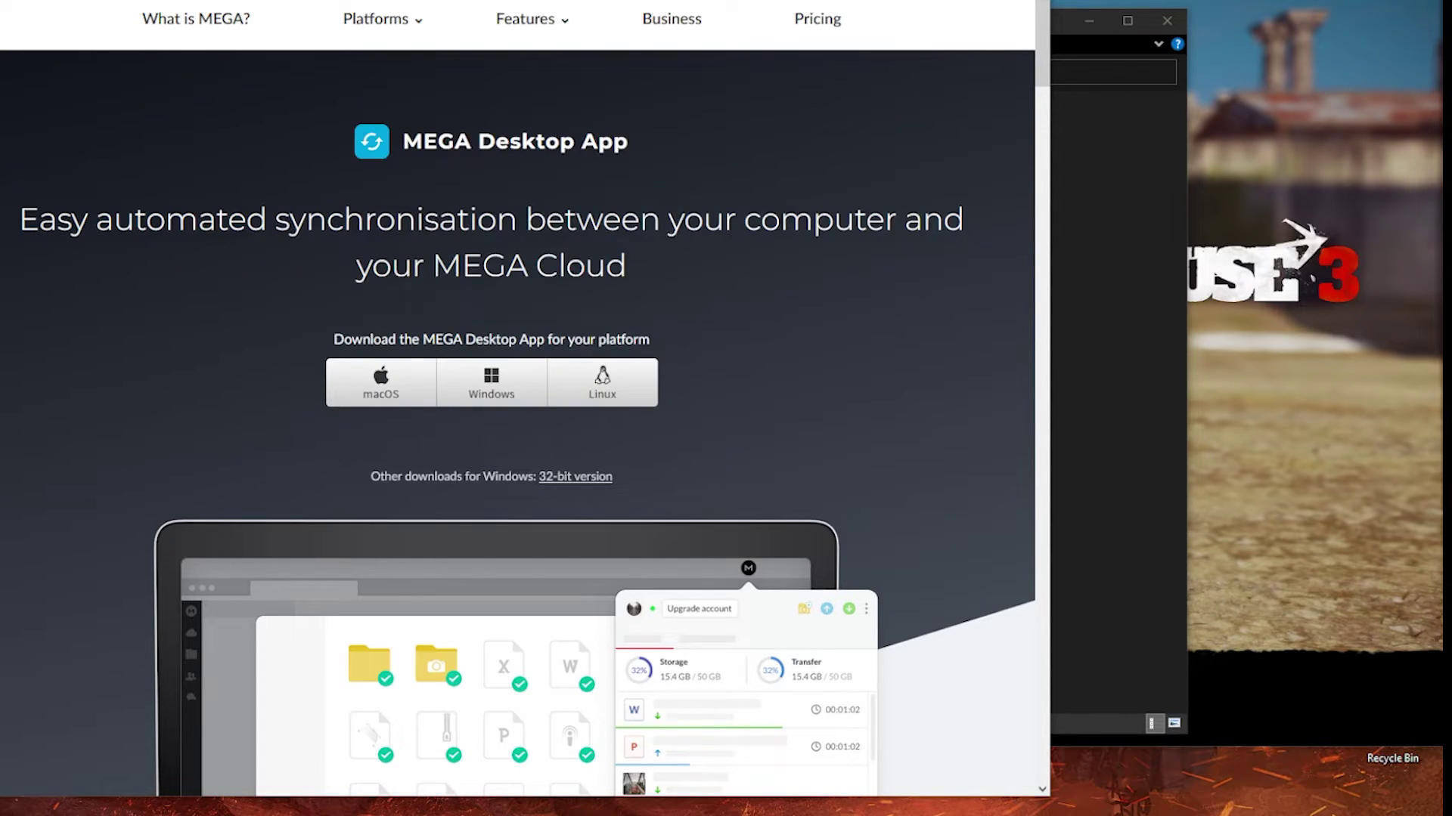
Open MEGAsync Settings and show the Sync tab pairing the local CLOUD folder with MEGA's CLOUD.
{"action": "left_click", "coordinate": [1215, 815]}
{"action": "right_click", "coordinate": [1237, 737]}
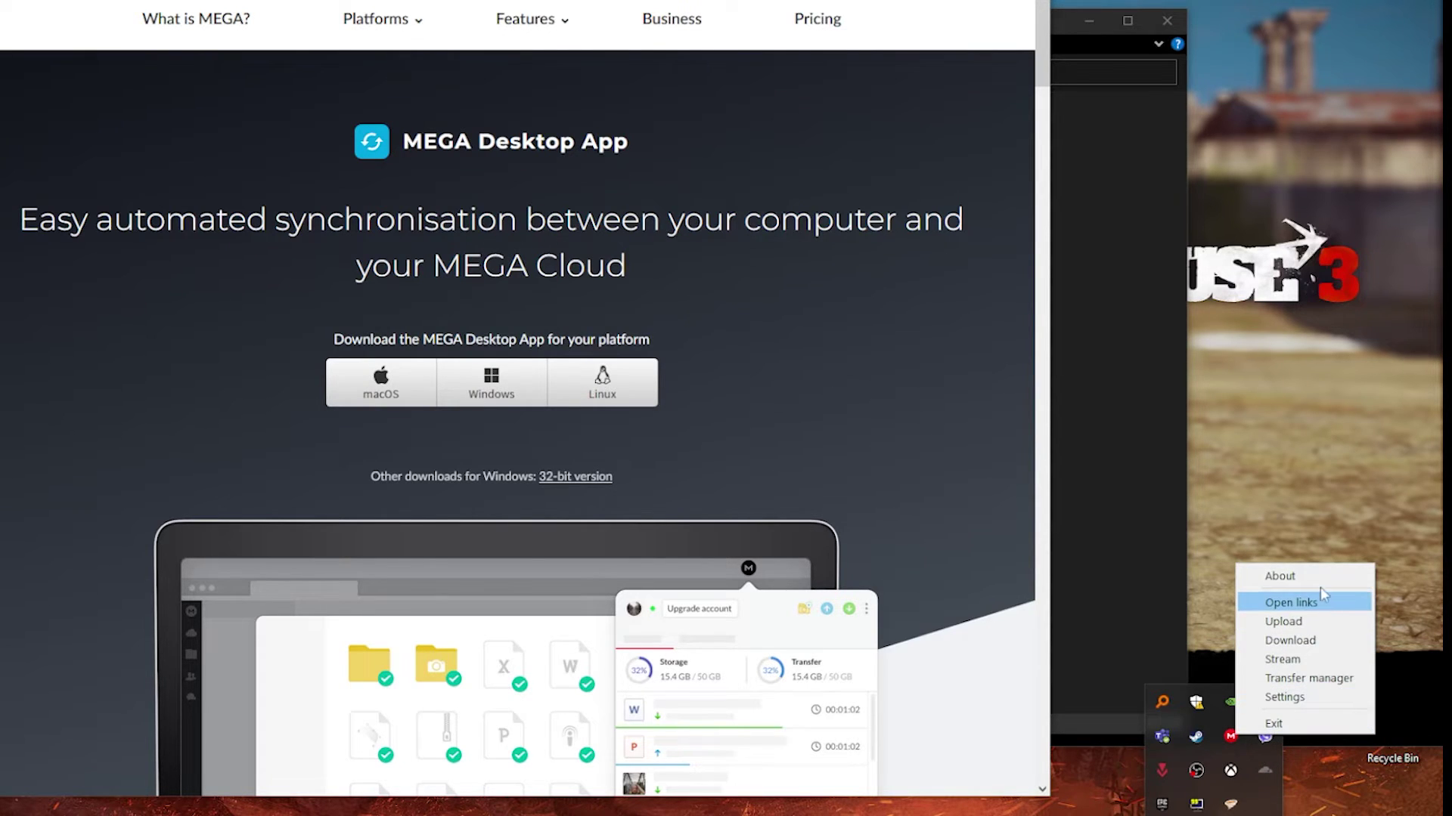
{"action": "left_click", "coordinate": [1281, 702]}
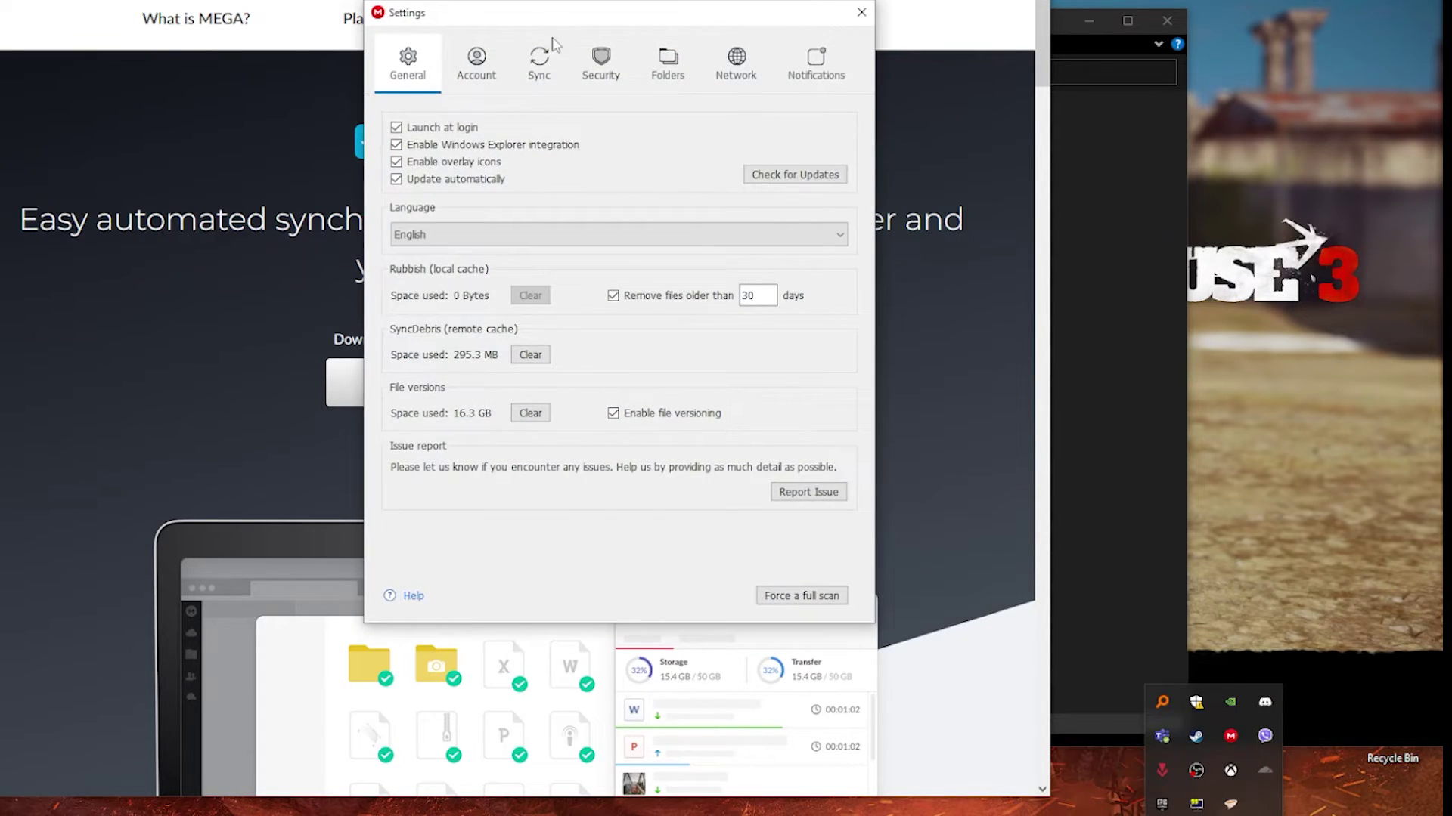
{"action": "left_click", "coordinate": [539, 61]}
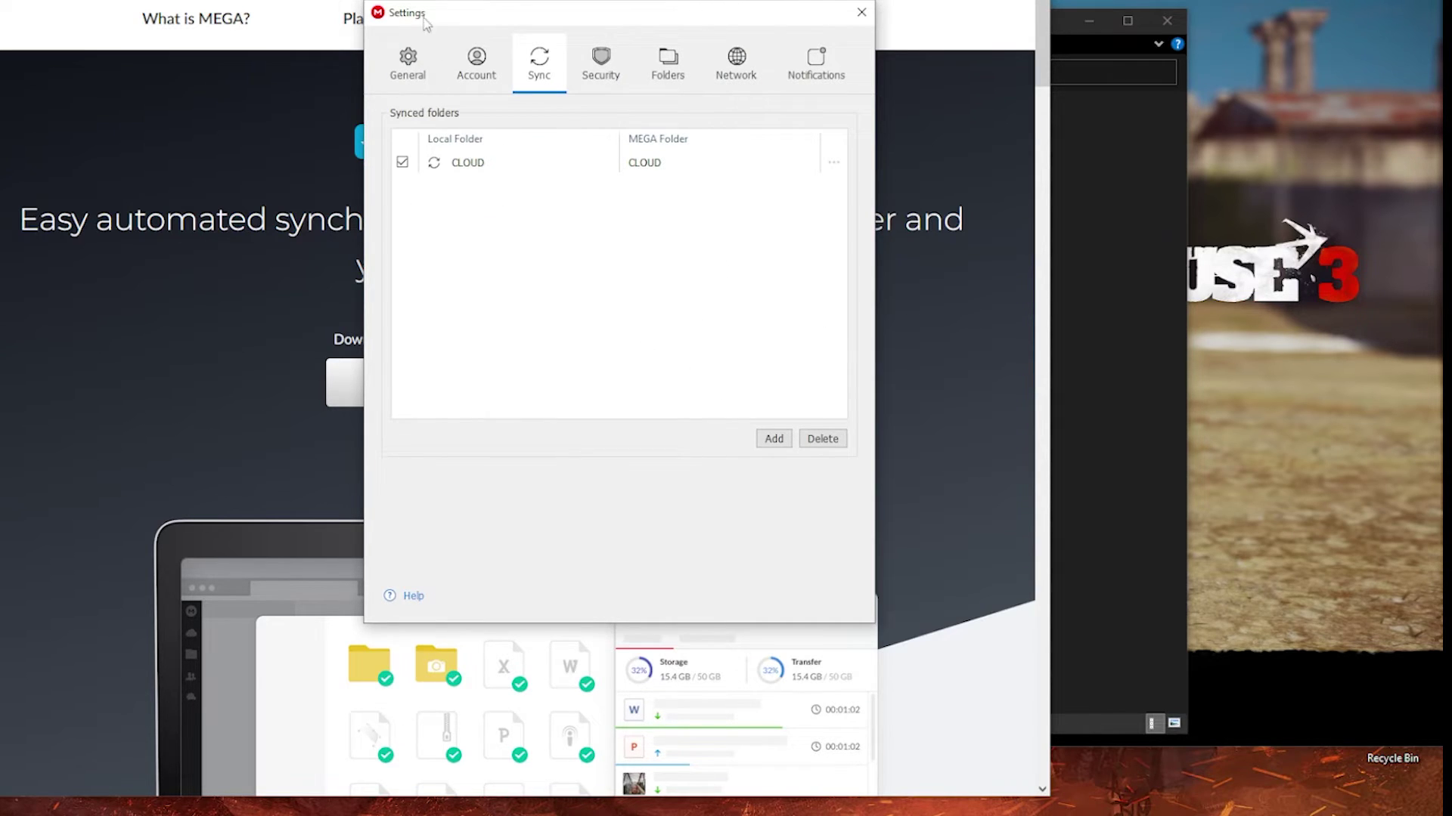
{"action": "left_click_drag", "start_coordinate": [582, 14], "coordinate": [574, 38]}
Check the SAVES folder inside CLOUD, return to CLOUD, then bring the browser forward.
{"action": "left_click", "coordinate": [1058, 290]}
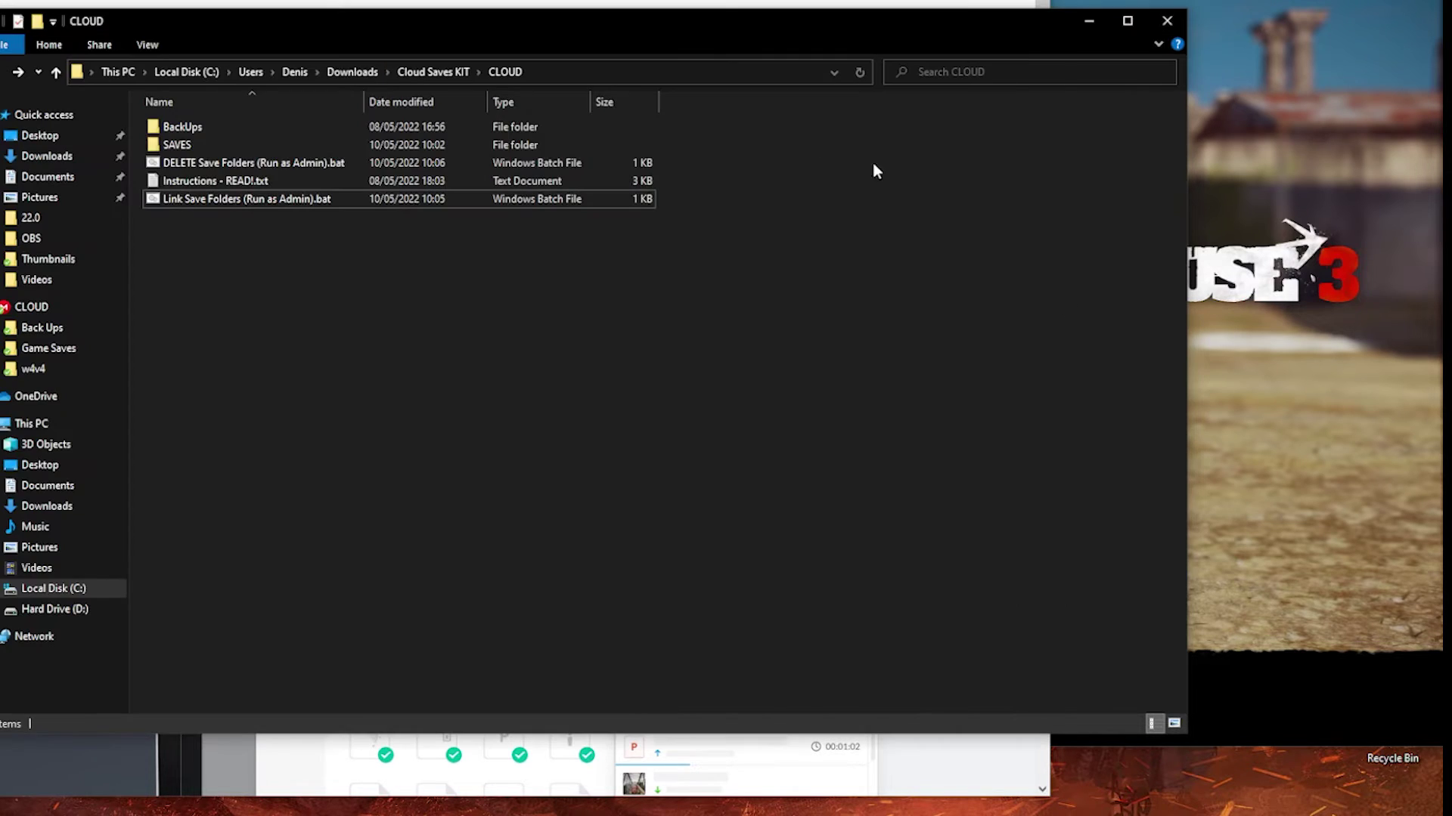
{"action": "double_click", "coordinate": [210, 142]}
{"action": "key", "text": "BackSpace"}
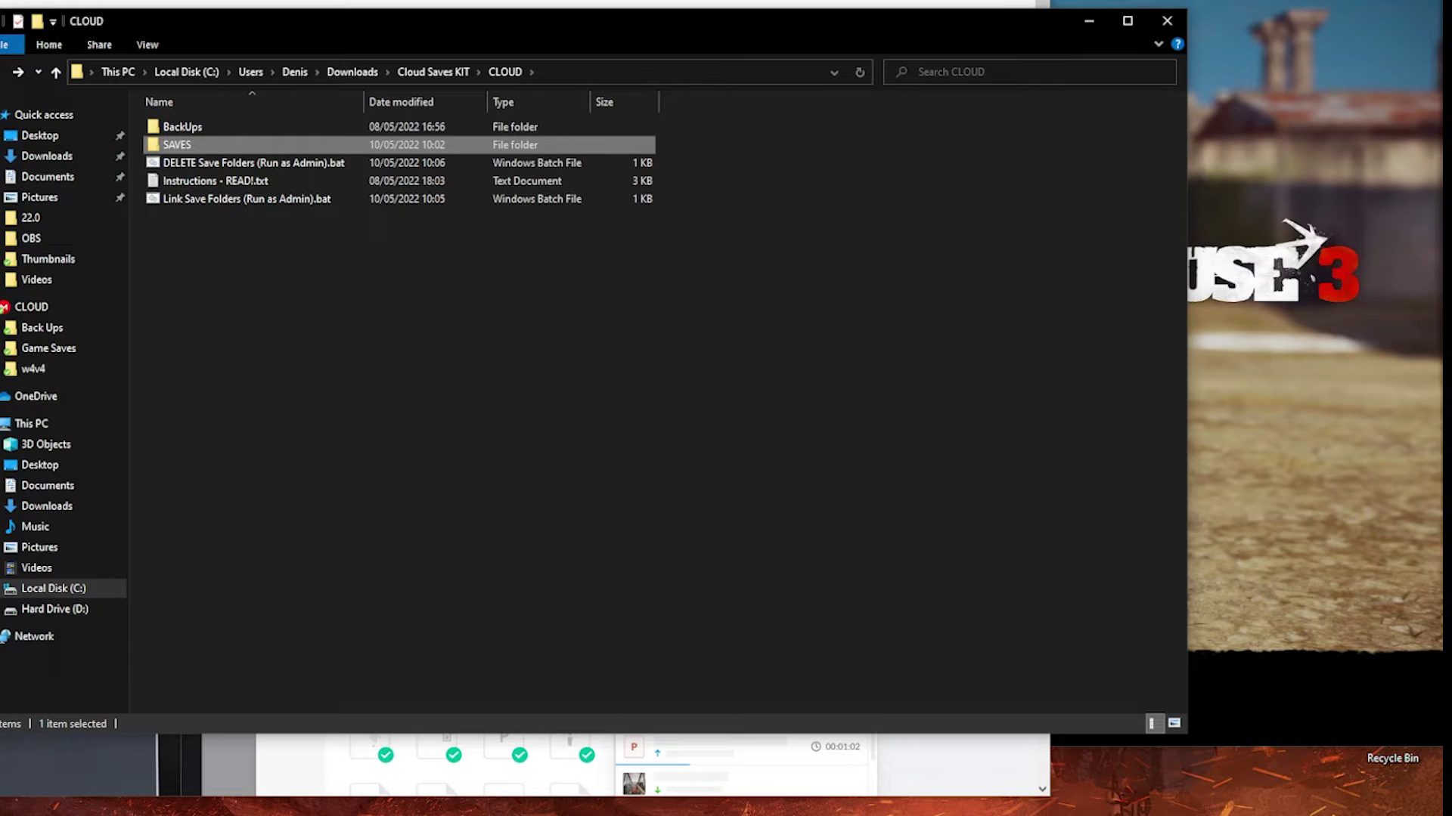
{"action": "left_click", "coordinate": [206, 25]}
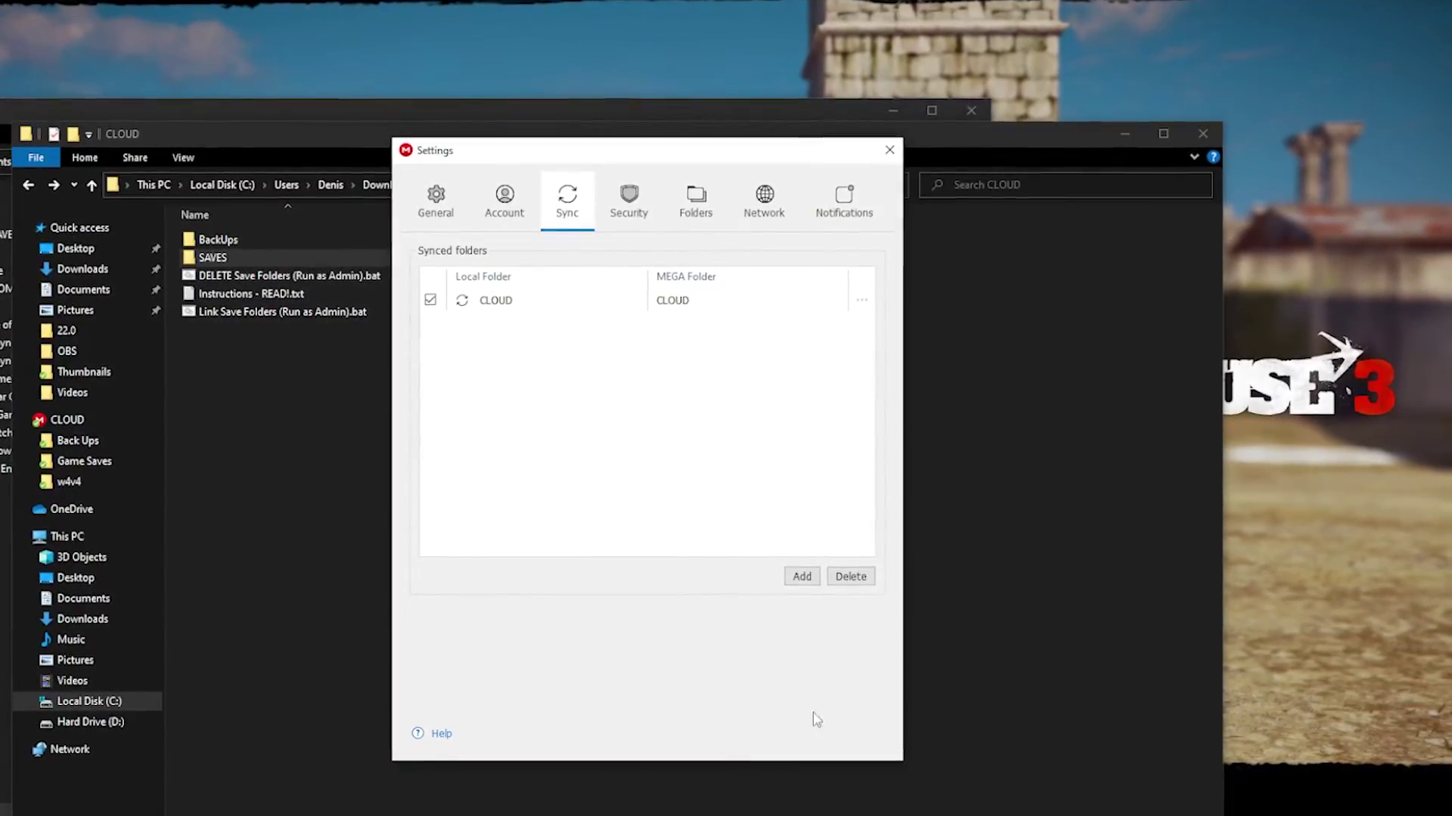
{"action": "left_click", "coordinate": [802, 576]}
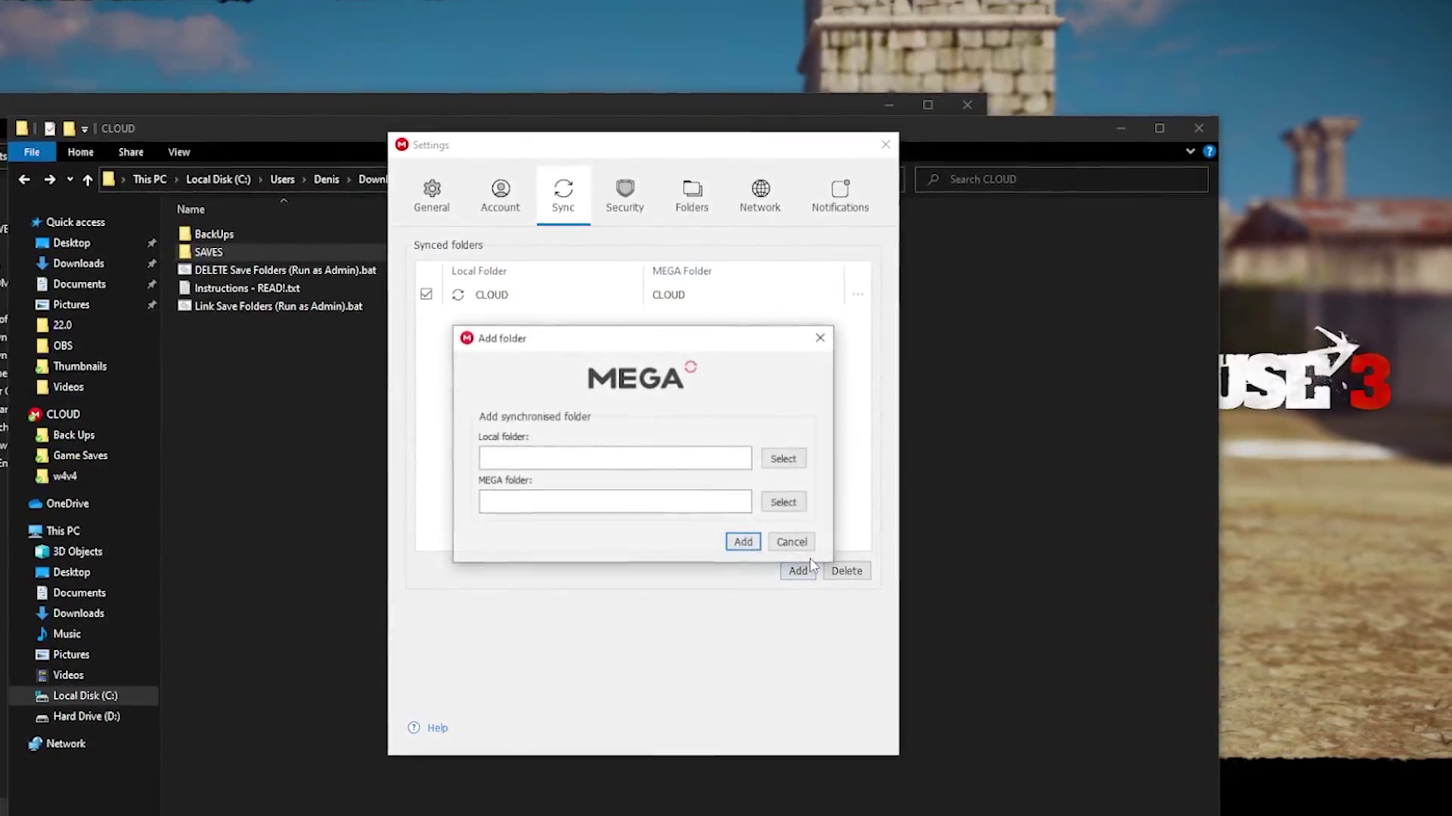
{"action": "left_click", "coordinate": [782, 457]}
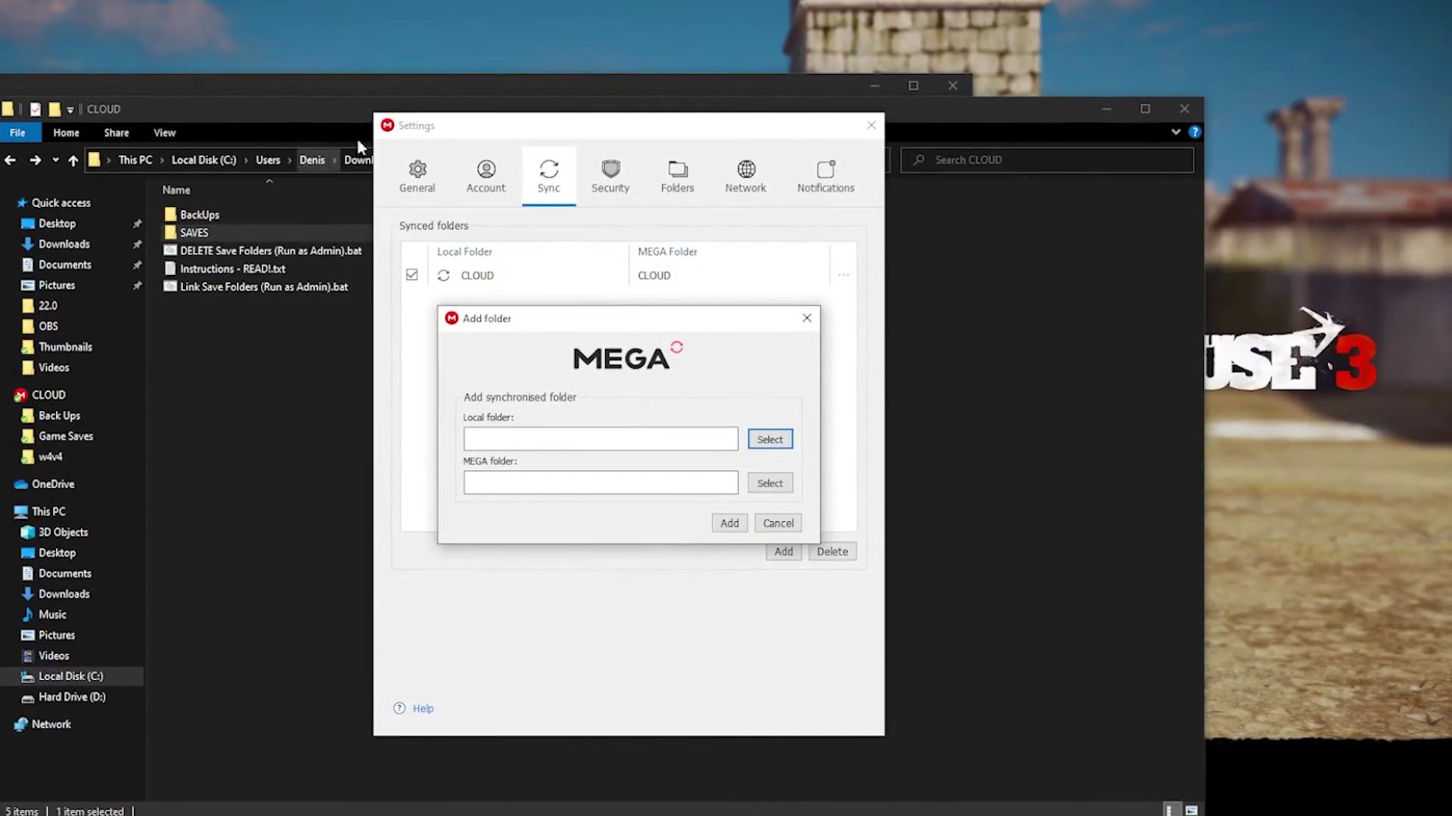
{"action": "left_click", "coordinate": [782, 488]}
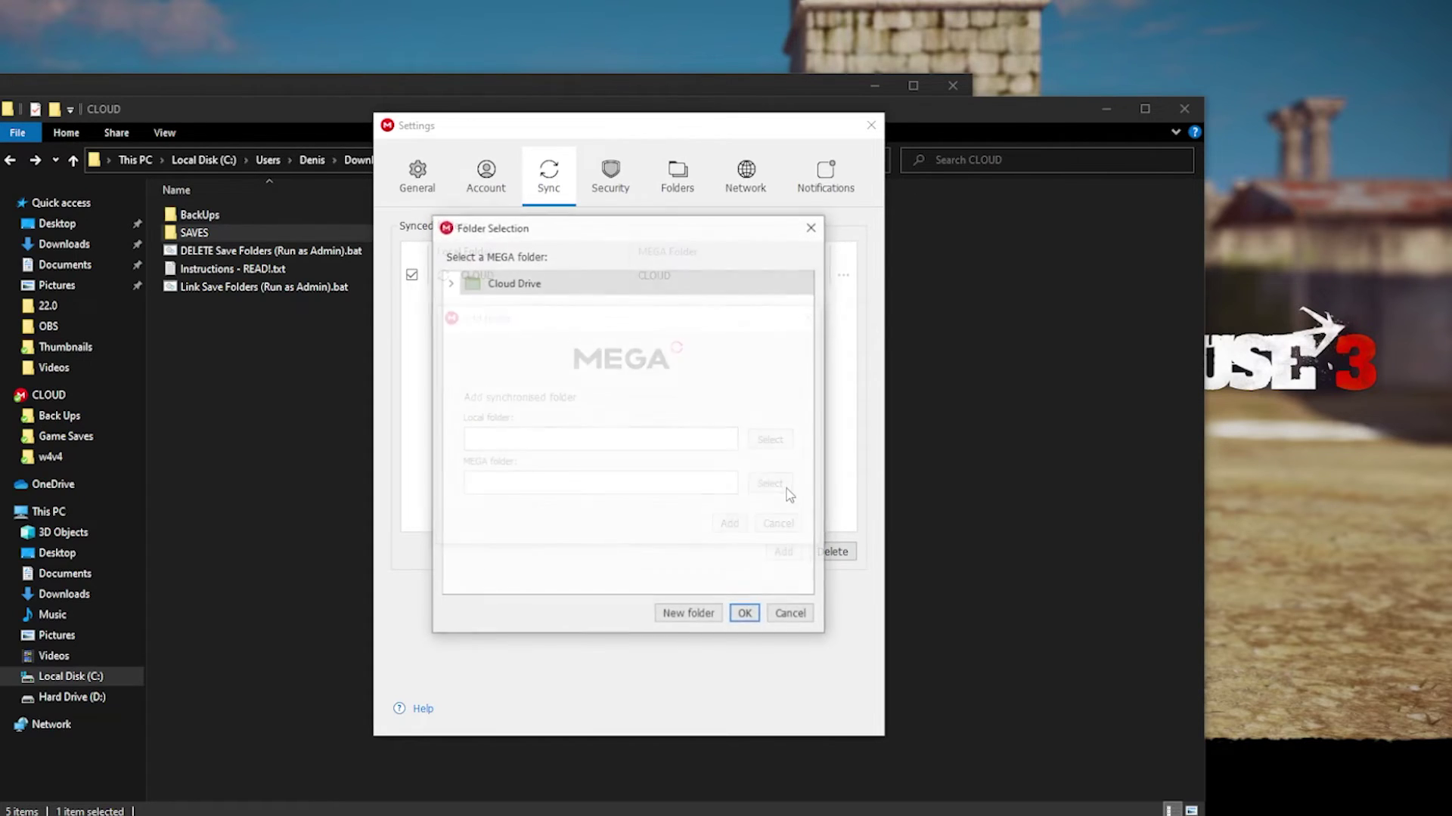
{"action": "left_click", "coordinate": [451, 284]}
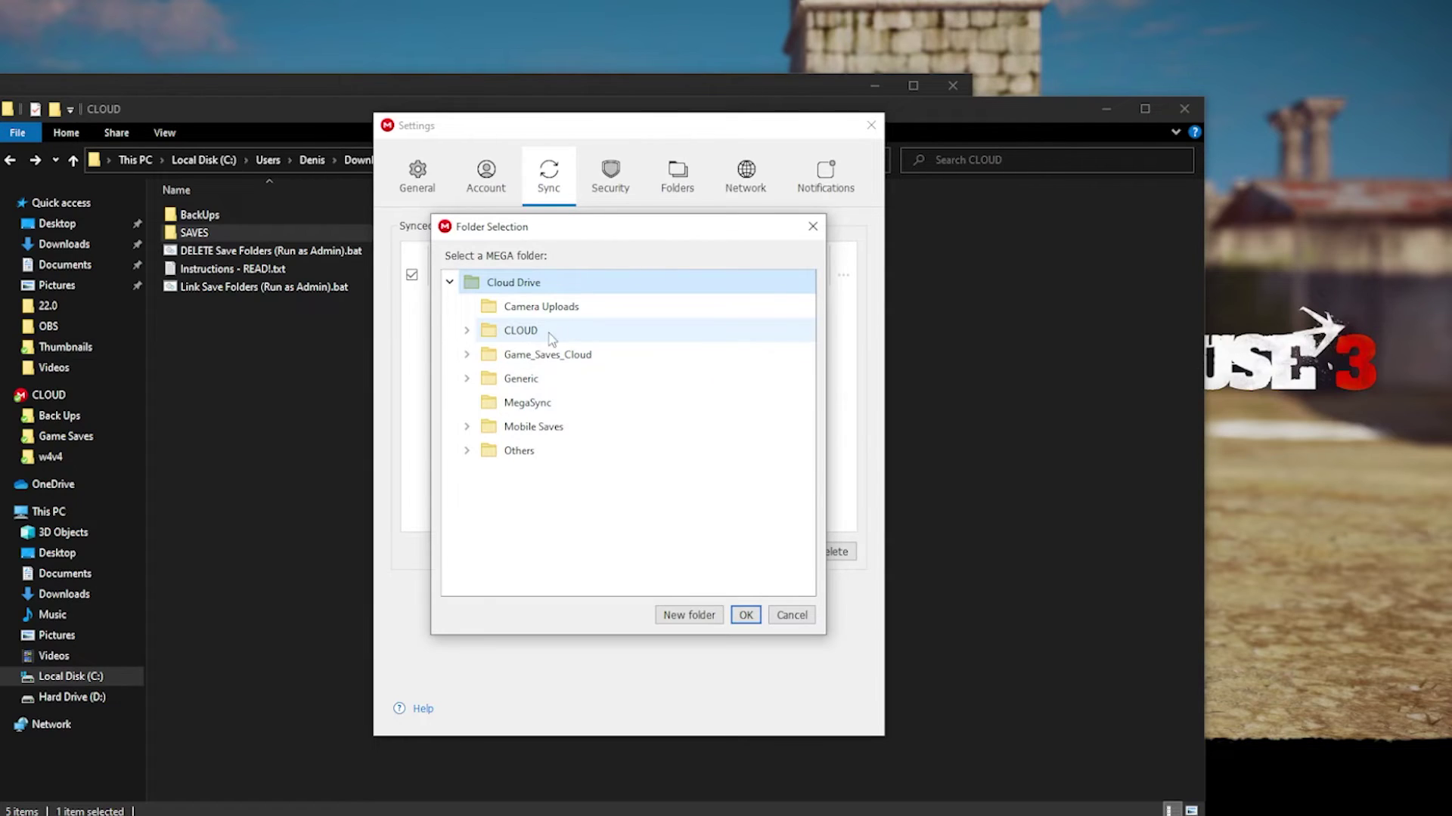
{"action": "left_click", "coordinate": [791, 615]}
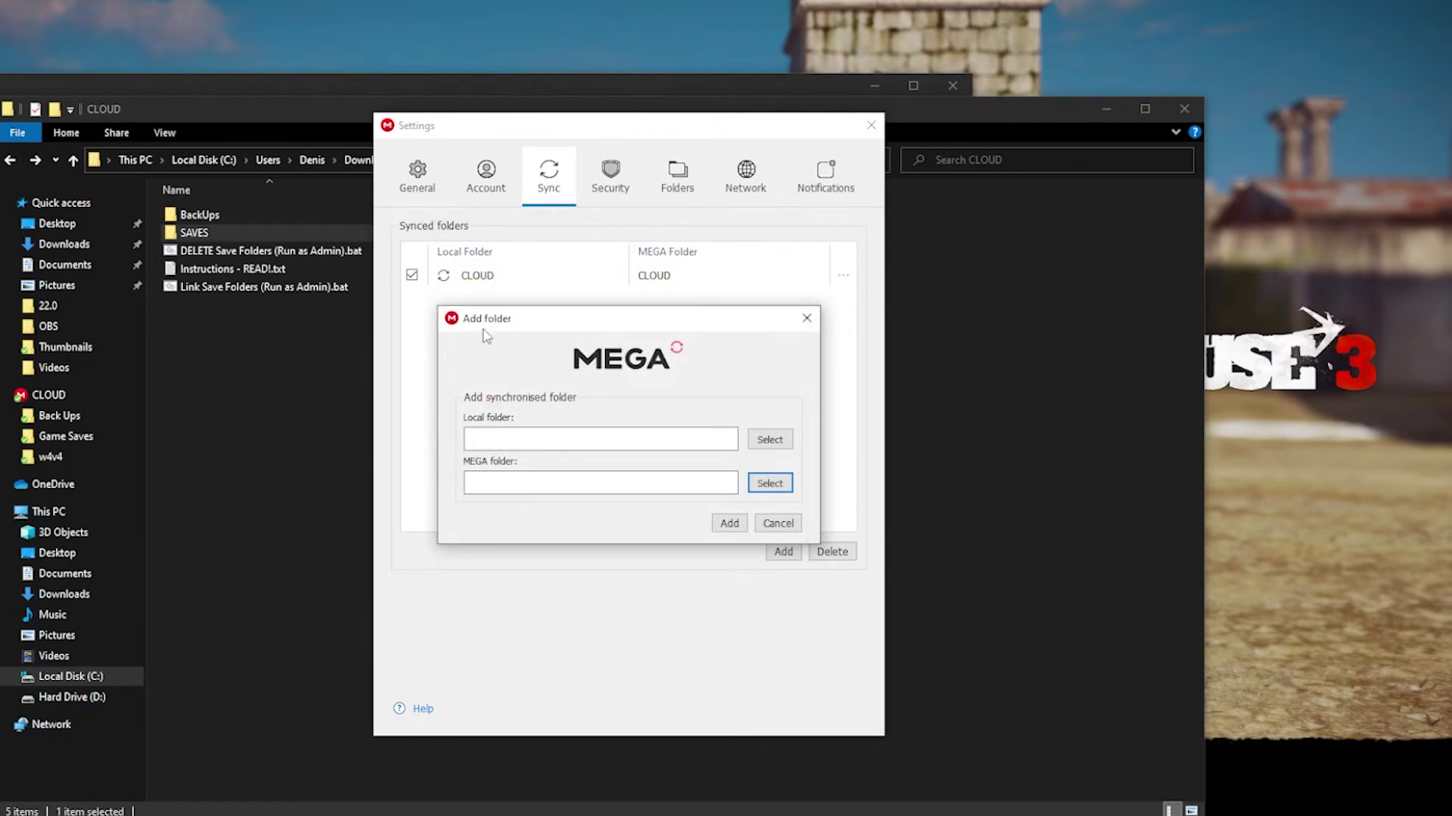
{"action": "left_click", "coordinate": [792, 523]}
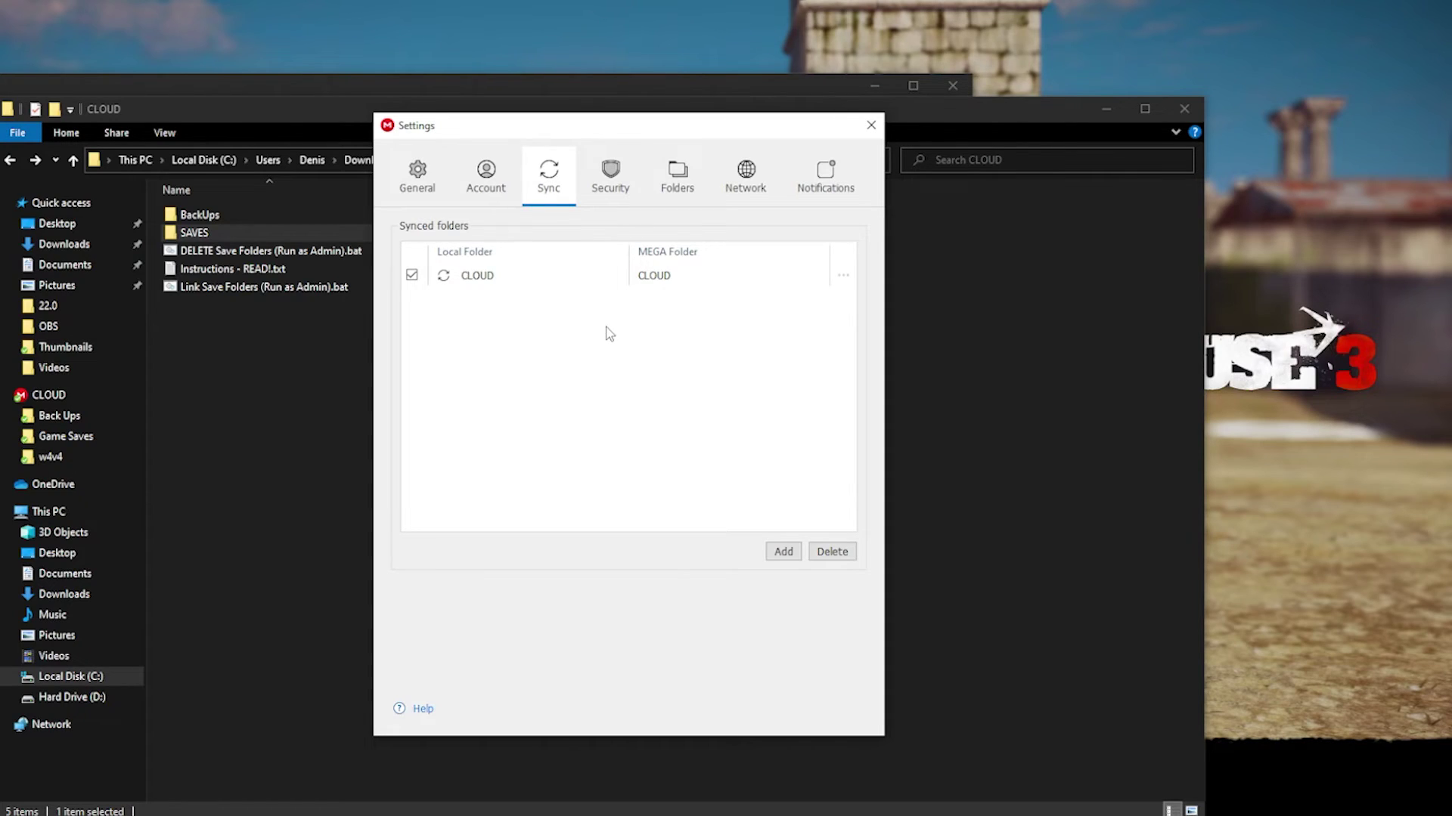
{"action": "left_click", "coordinate": [227, 365]}
Bring the CLOUD Explorer window in front of MEGAsync Settings and select the SAVES folder.
{"action": "left_click", "coordinate": [208, 235]}
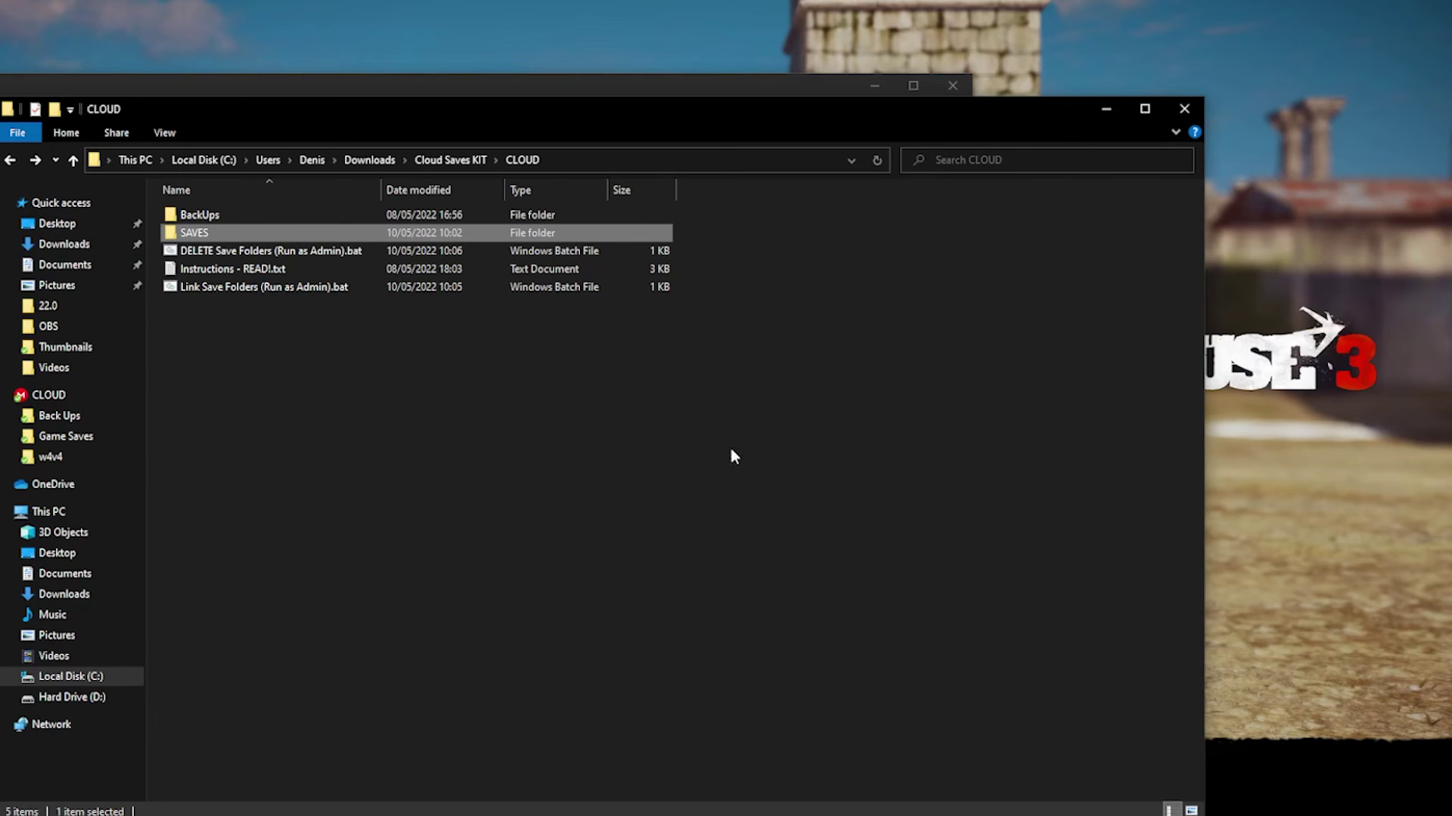
Move the Explorer windows aside to view Documents with the linked Square Enix folder.
{"action": "left_click_drag", "start_coordinate": [1062, 113], "coordinate": [1122, 140]}
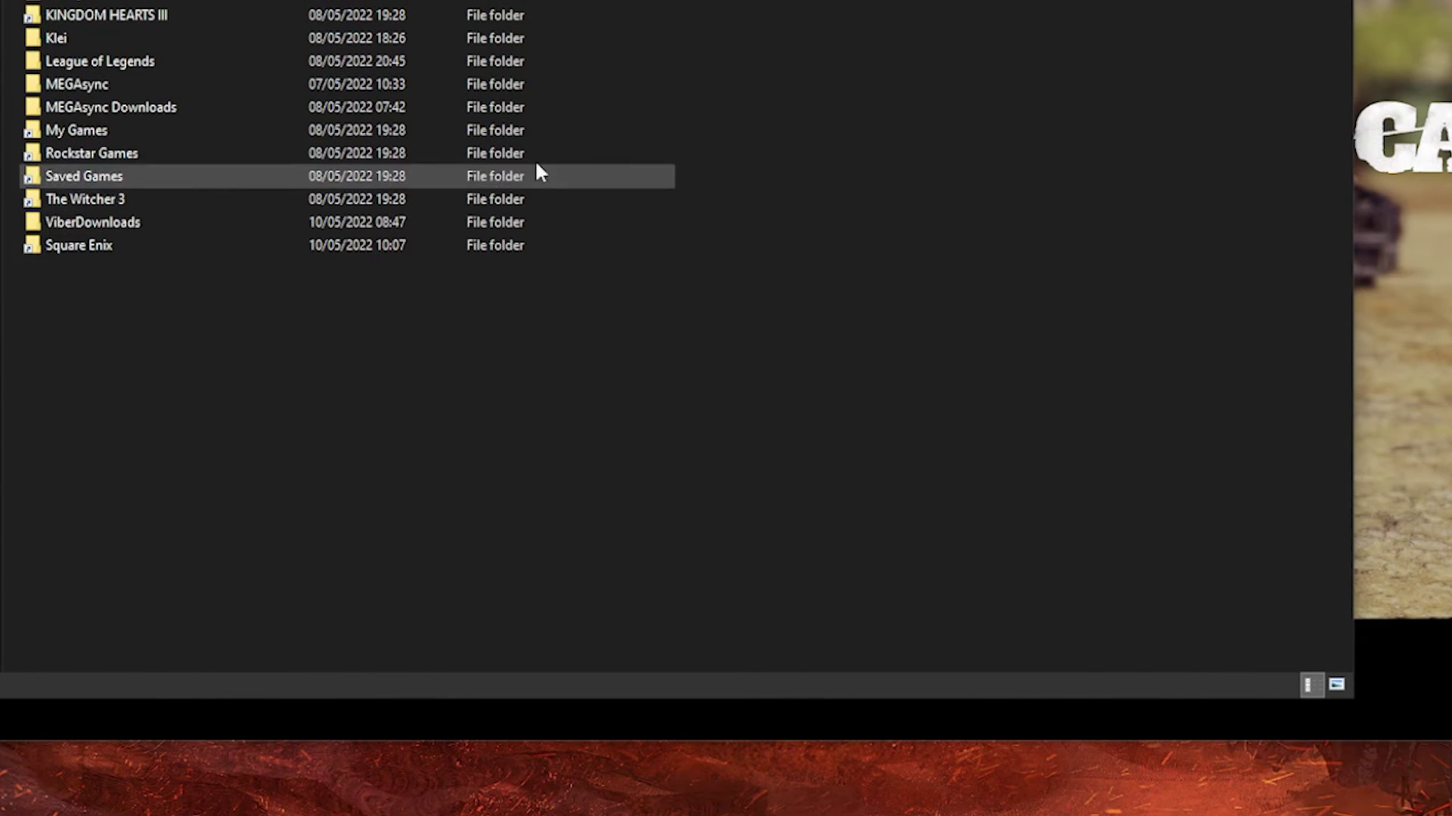
{"action": "left_click_drag", "start_coordinate": [178, 420], "coordinate": [263, 391]}
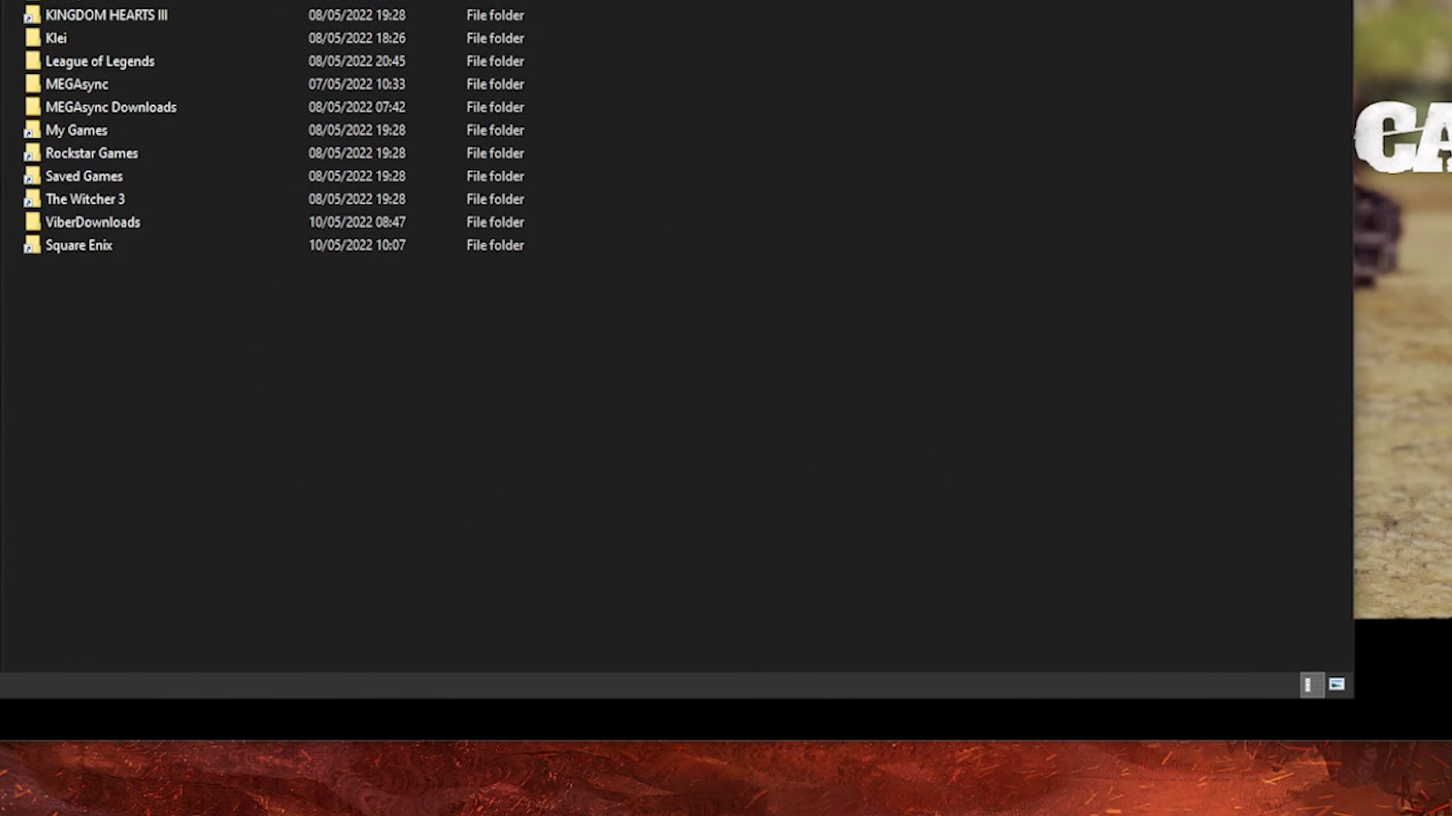